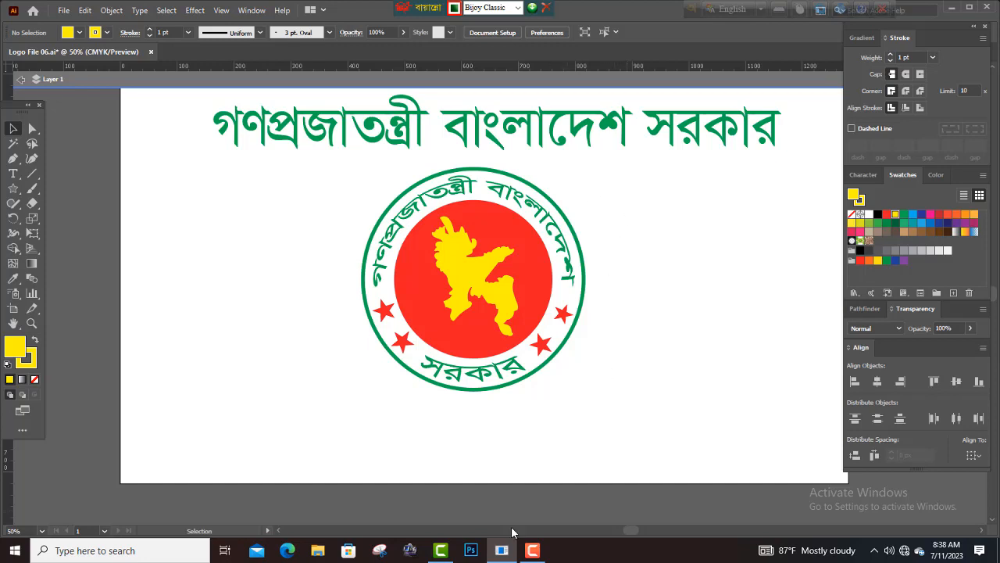
pyautogui.click(502, 550)
pyautogui.click(865, 338)
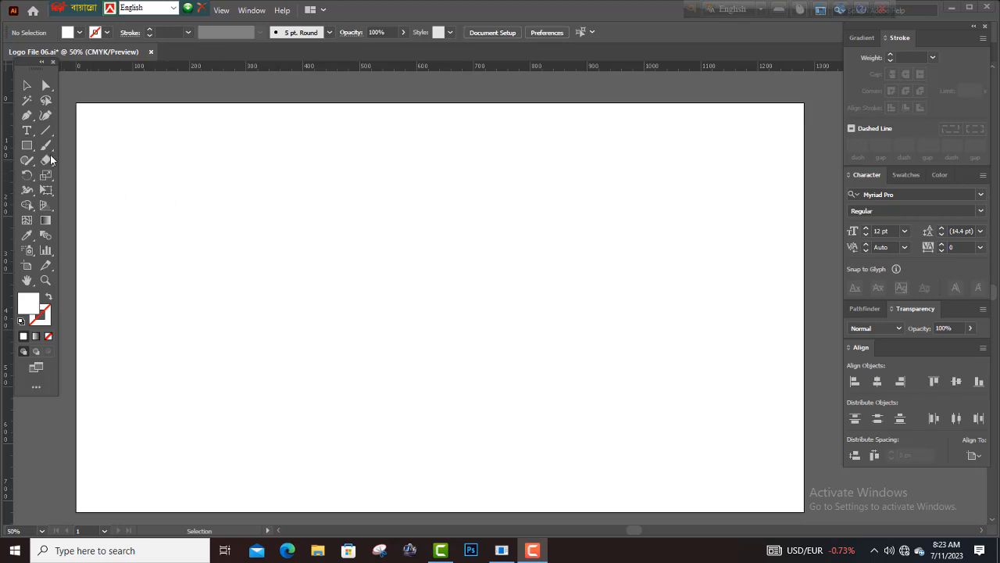
# - Add a point-text placeholder near the top of the artboard, enlarge it to about 112 pt and shift it sideways
pyautogui.click(27, 132)
pyautogui.click(323, 161)
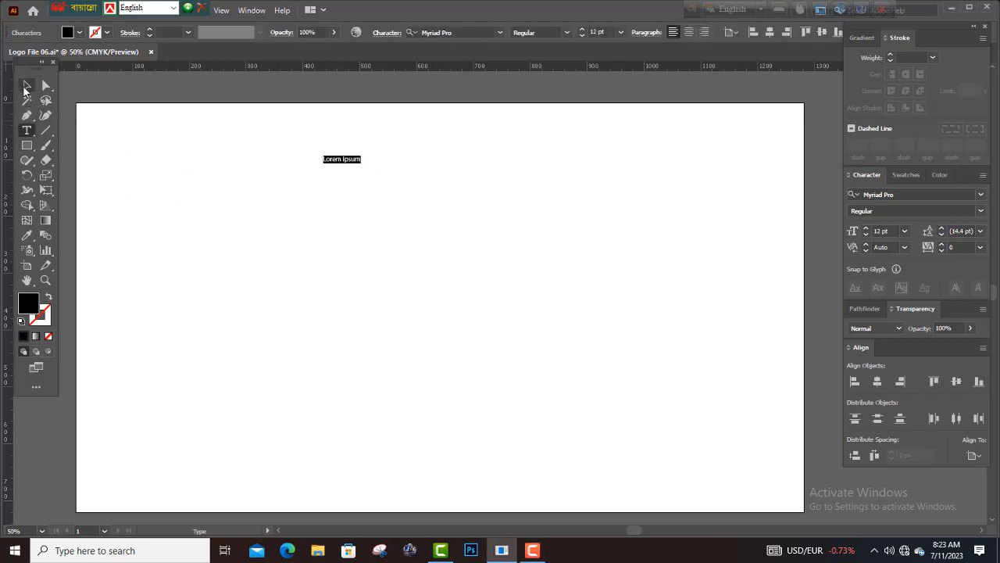
pyautogui.click(27, 86)
pyautogui.press('shift')
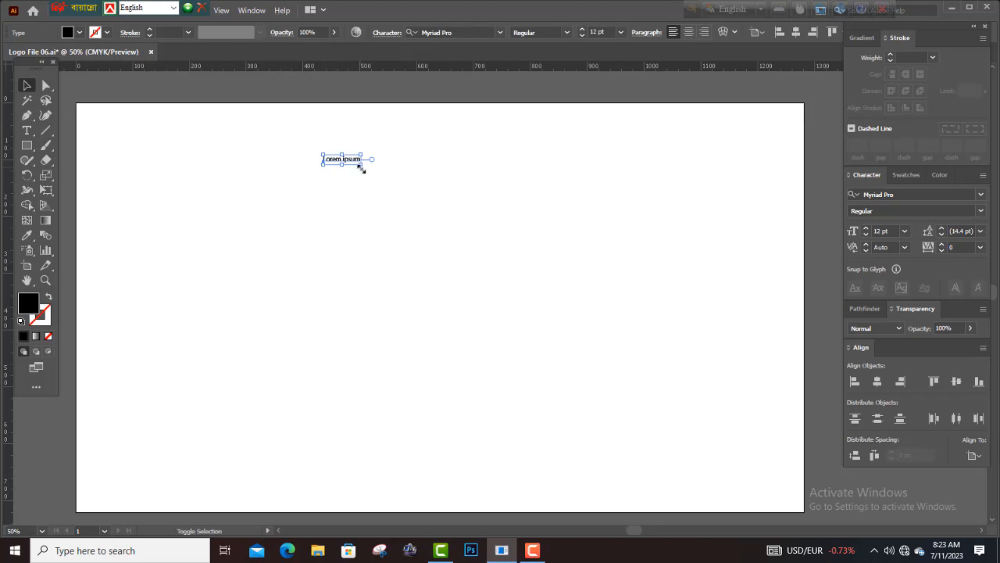
pyautogui.moveTo(361, 168); pyautogui.dragTo(533, 228)
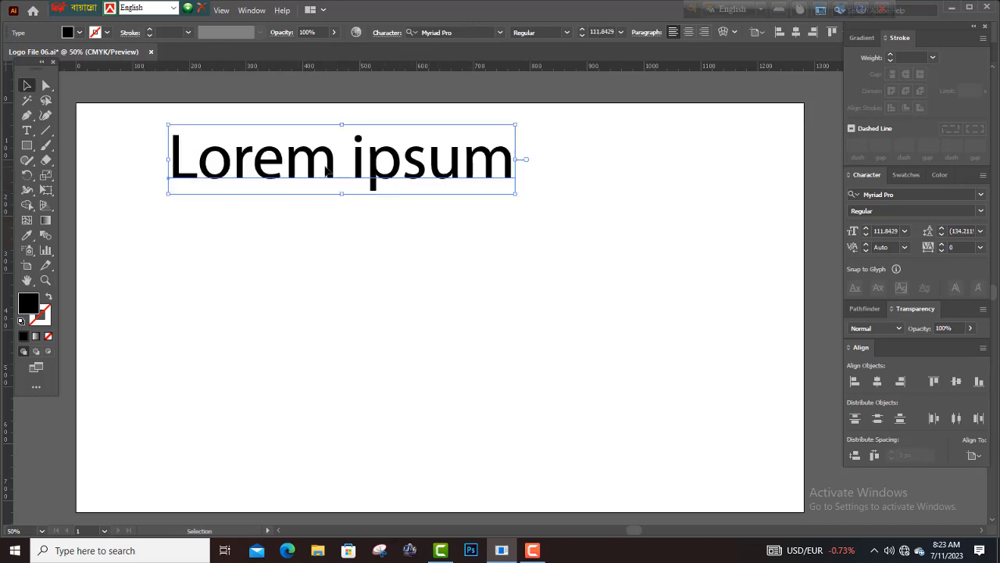
pyautogui.moveTo(326, 170); pyautogui.dragTo(403, 179)
pyautogui.click(27, 130)
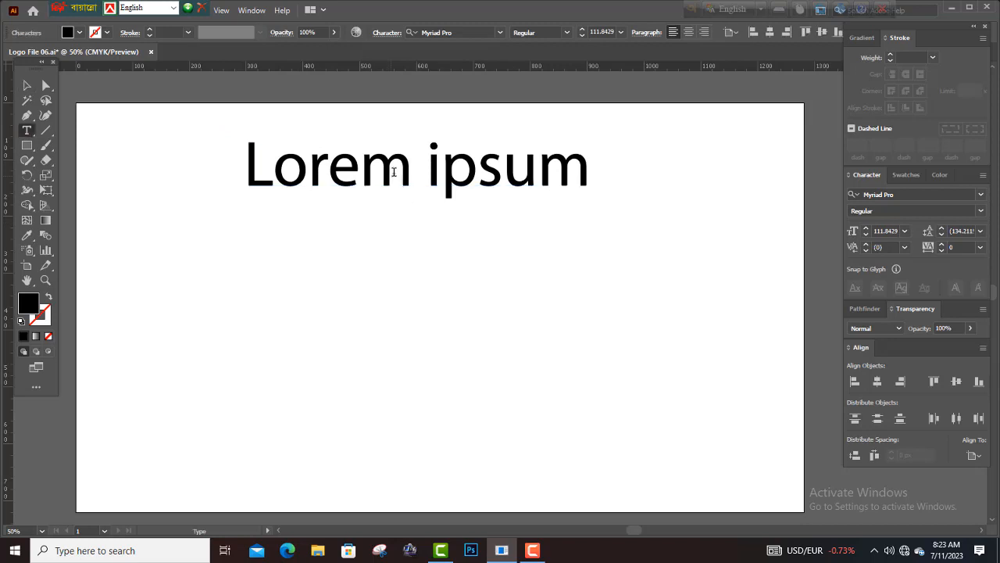
pyautogui.moveTo(598, 168); pyautogui.dragTo(532, 167)
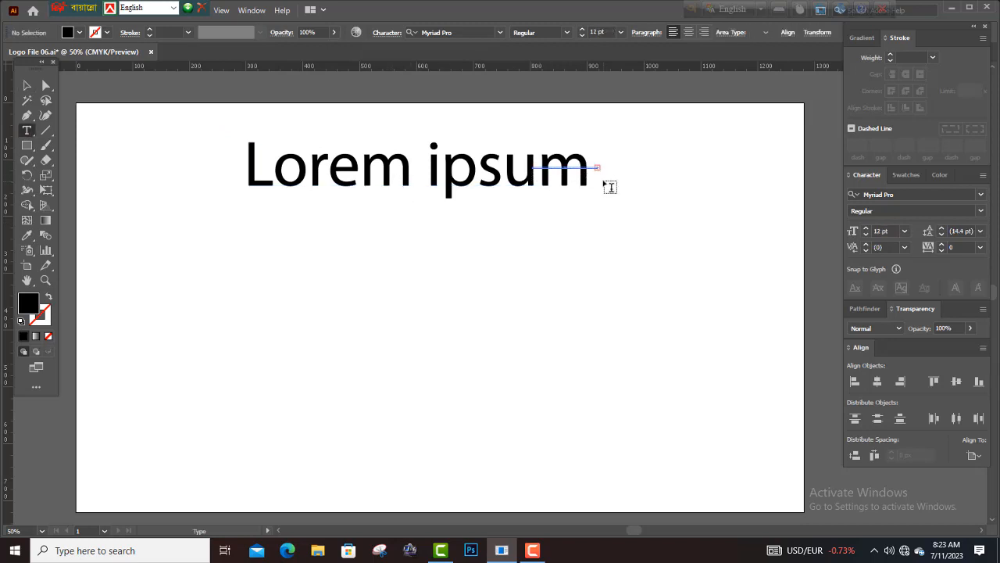
pyautogui.press('ctrl')
pyautogui.hotkey('ctrl', 'z')
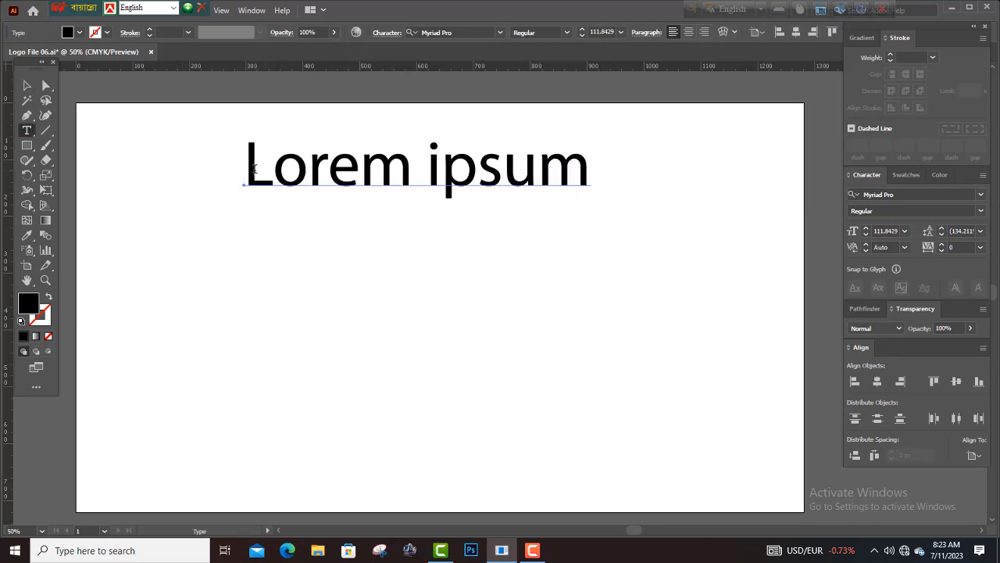
# - Delete the placeholder wording while keeping the text object active, and switch the keyboard layout to Bijoy Classic
pyautogui.moveTo(251, 171); pyautogui.dragTo(579, 170)
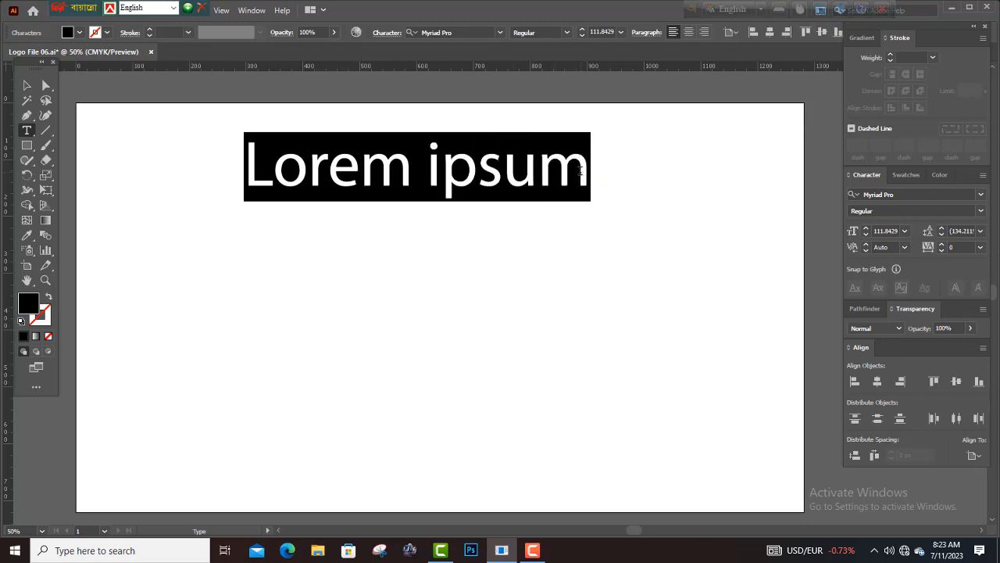
pyautogui.press('BackSpace')
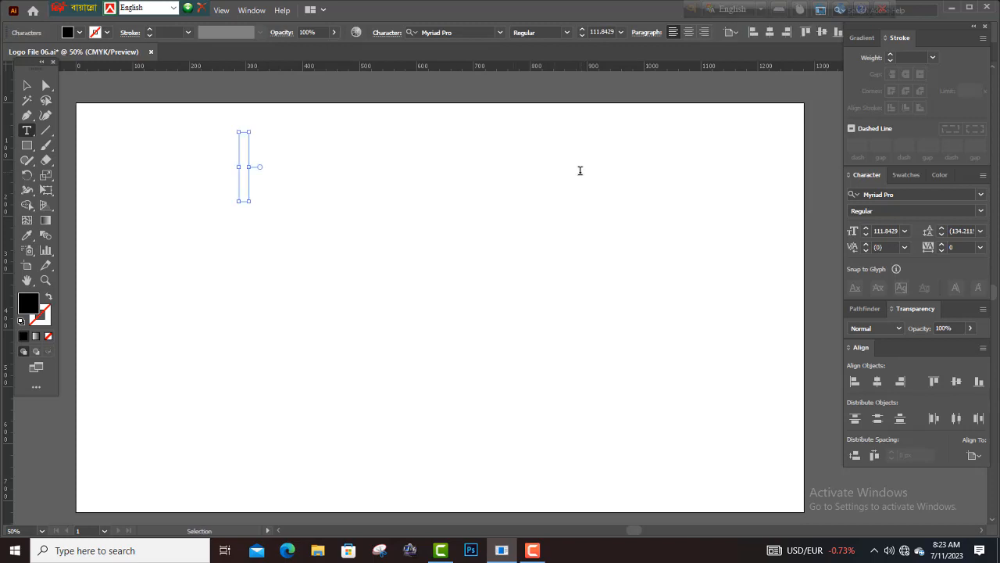
pyautogui.hotkey('ctrl', 'alt', 'b')
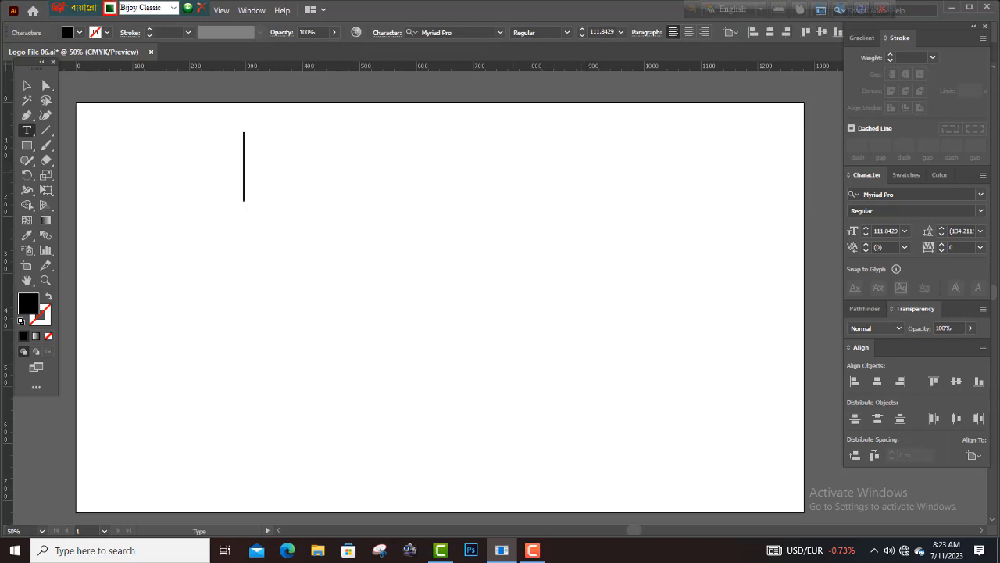
# - Set the font to SutonnyMJ Regular and enter the heading "গণপ্রজাতন্ত্রী বাংলাদেশ সরকার"
pyautogui.click(982, 196)
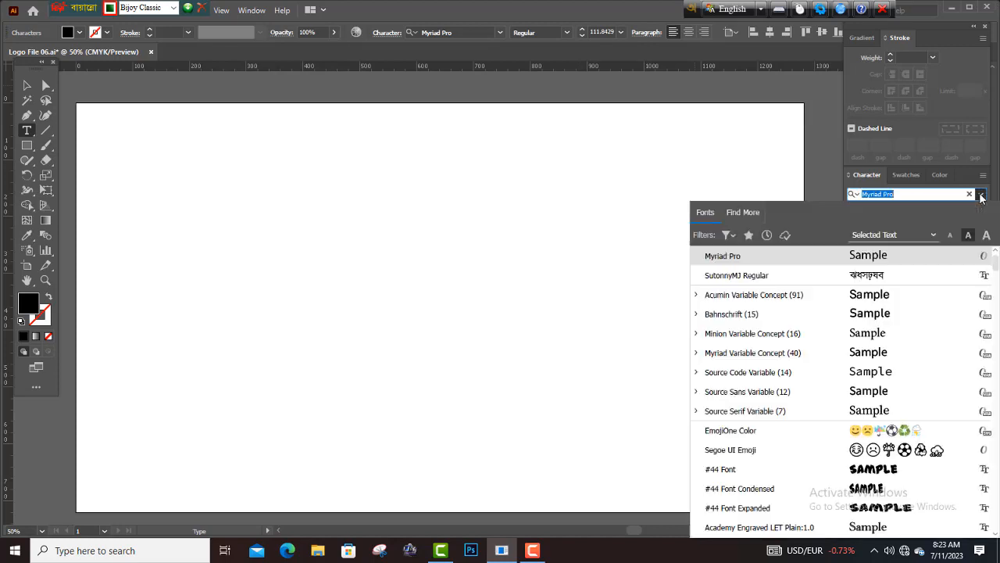
pyautogui.click(887, 277)
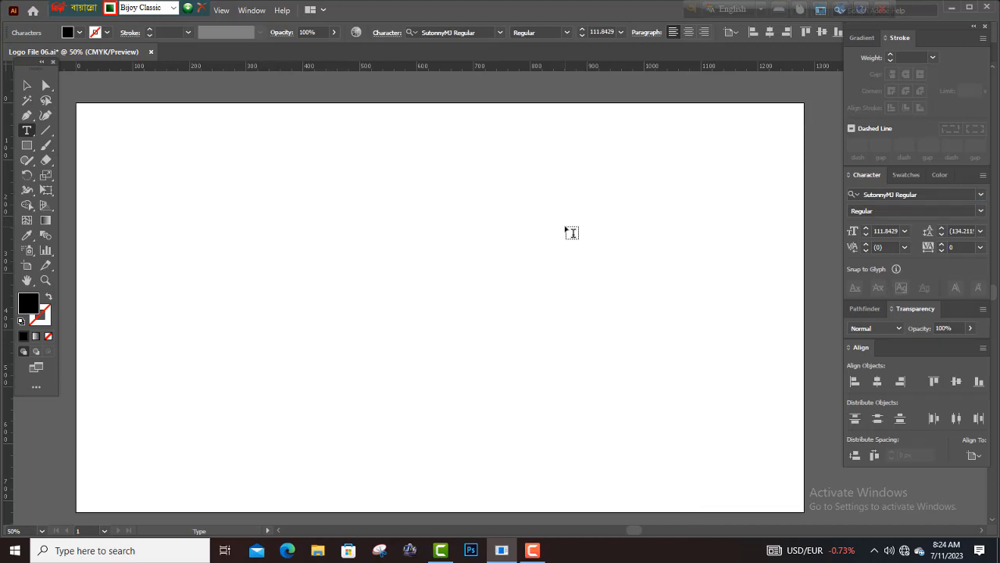
pyautogui.write('oByz')
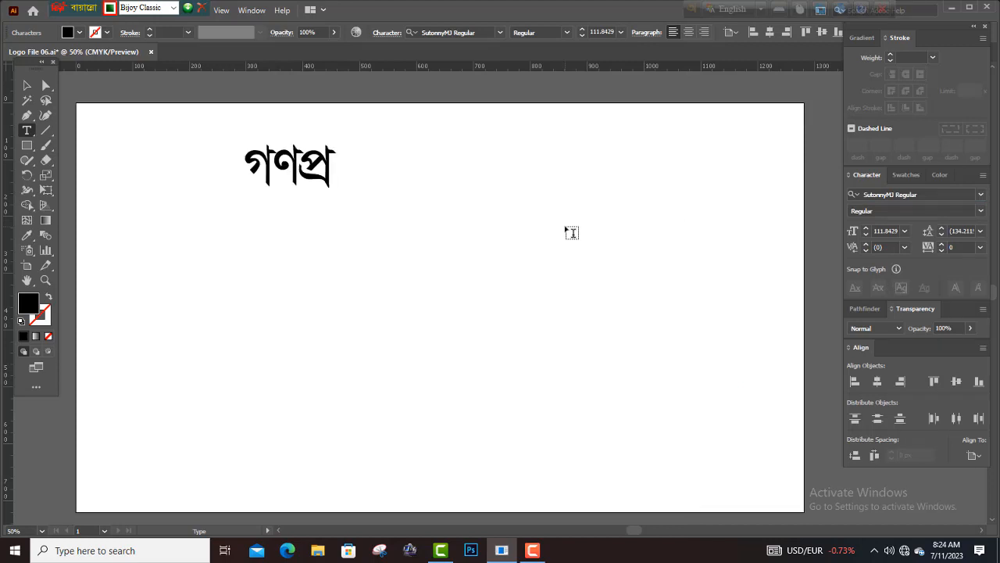
pyautogui.write('ufkvgkzD hfqv')
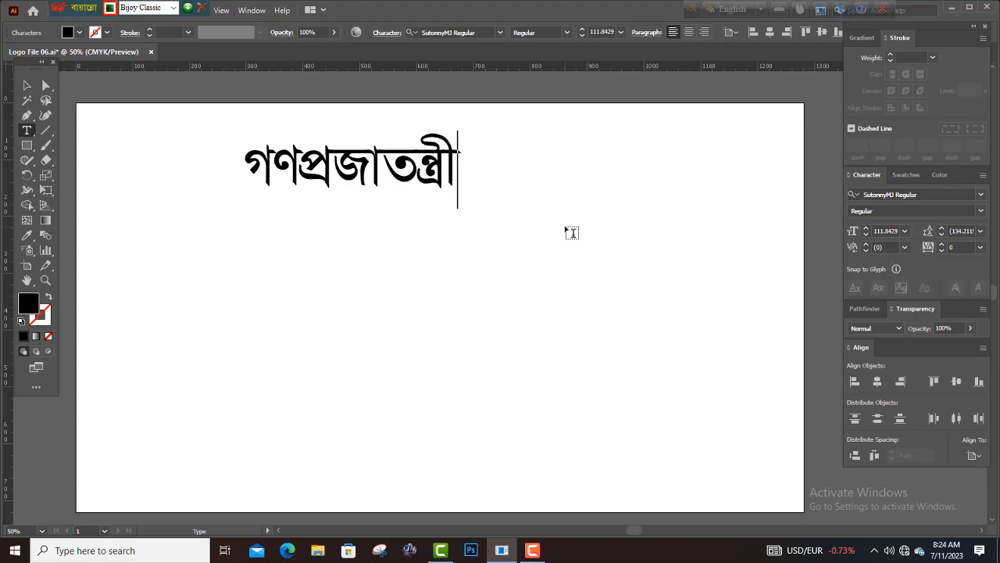
pyautogui.write('fclM n')
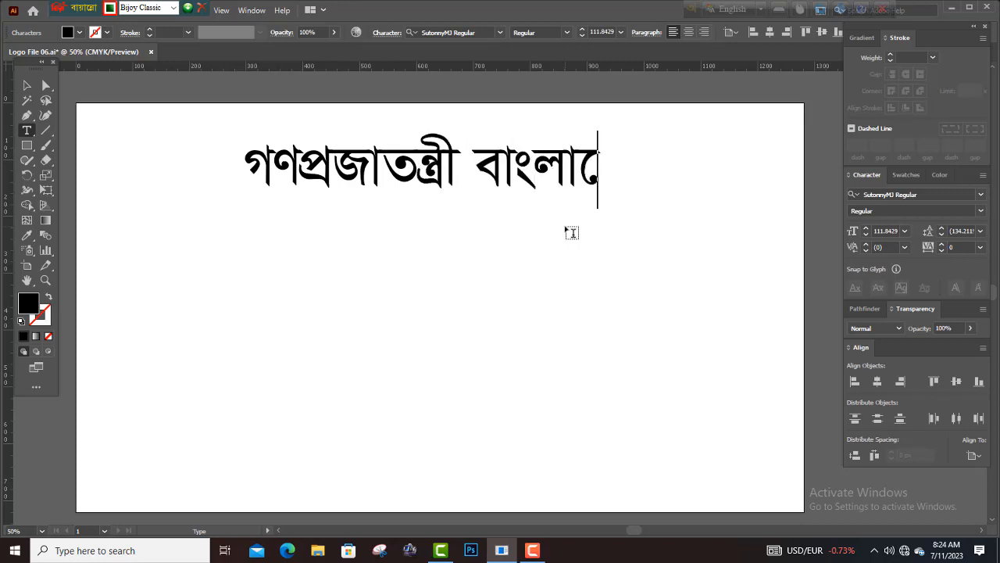
pyautogui.write('jkfj')
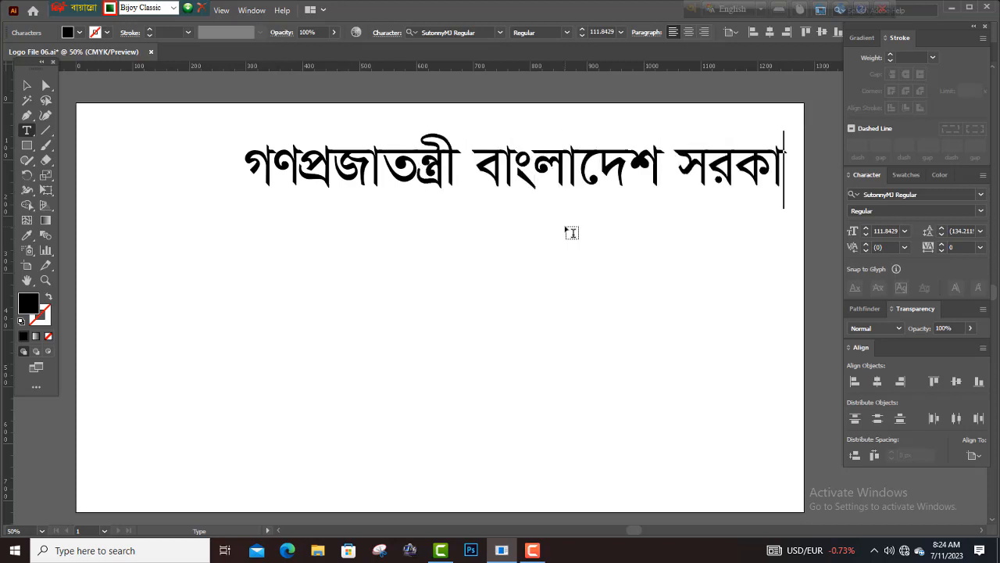
pyautogui.press('Escape')
# - Move the Bangla heading fully onto the artboard, roughly centred near its upper edge, and deselect it
pyautogui.click(27, 83)
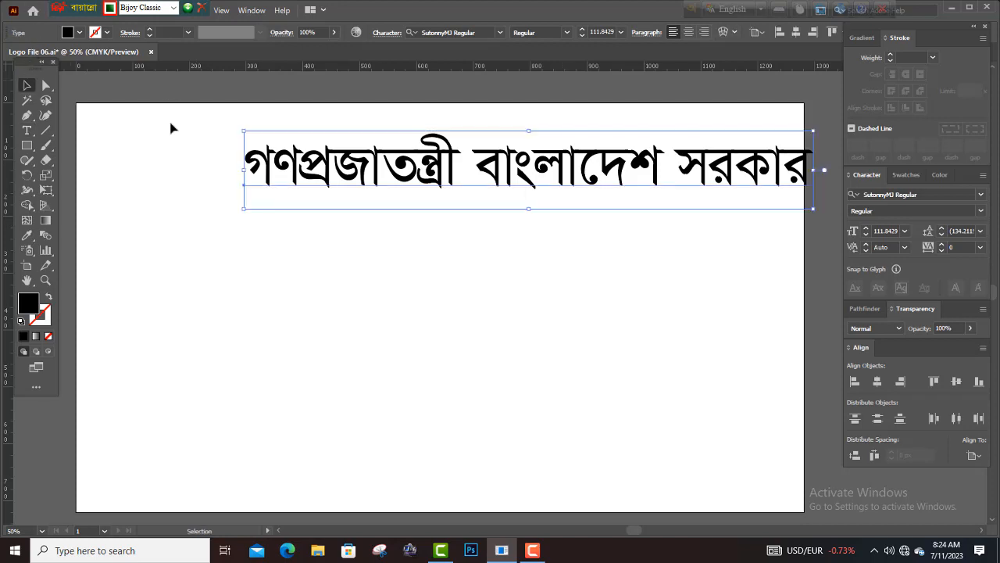
pyautogui.moveTo(414, 160); pyautogui.dragTo(353, 150)
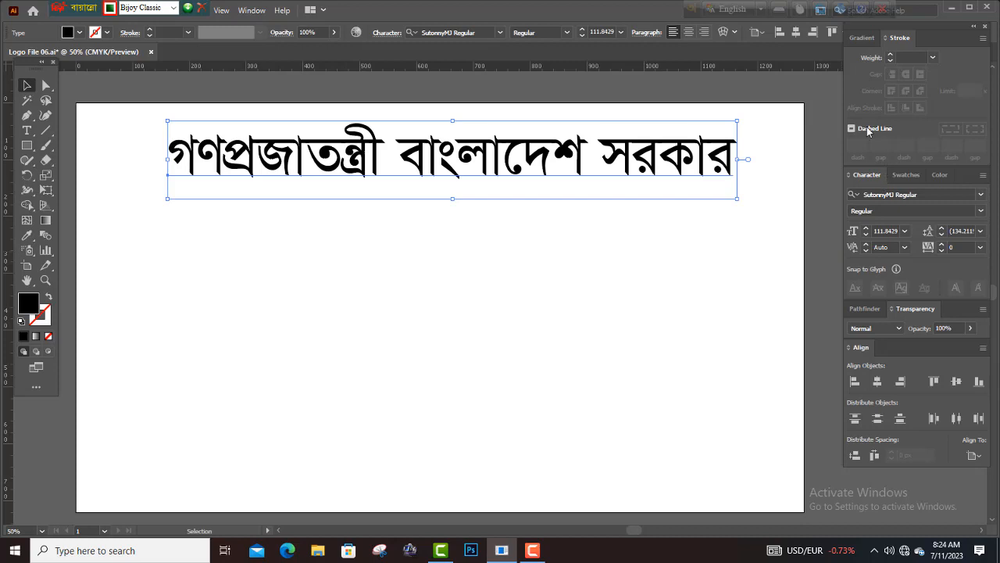
pyautogui.click(573, 291)
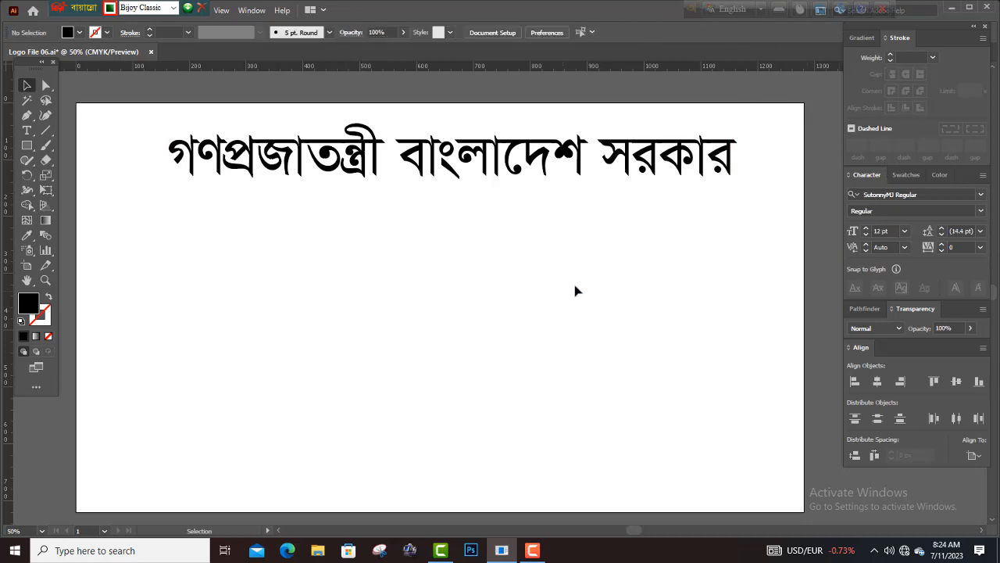
# - Fill the Bangla heading with the medium green swatch, trying the dark green one first
pyautogui.click(901, 174)
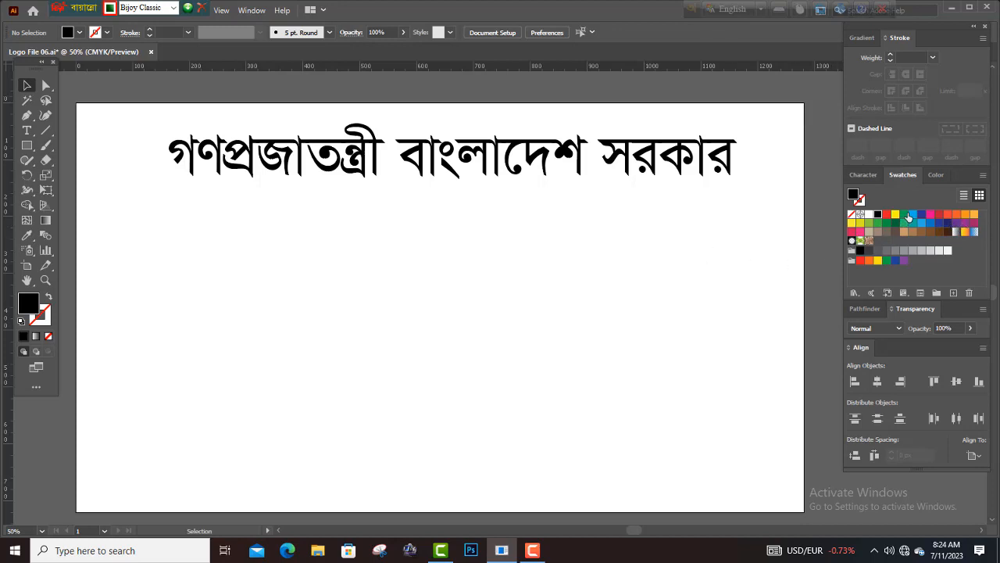
pyautogui.click(895, 222)
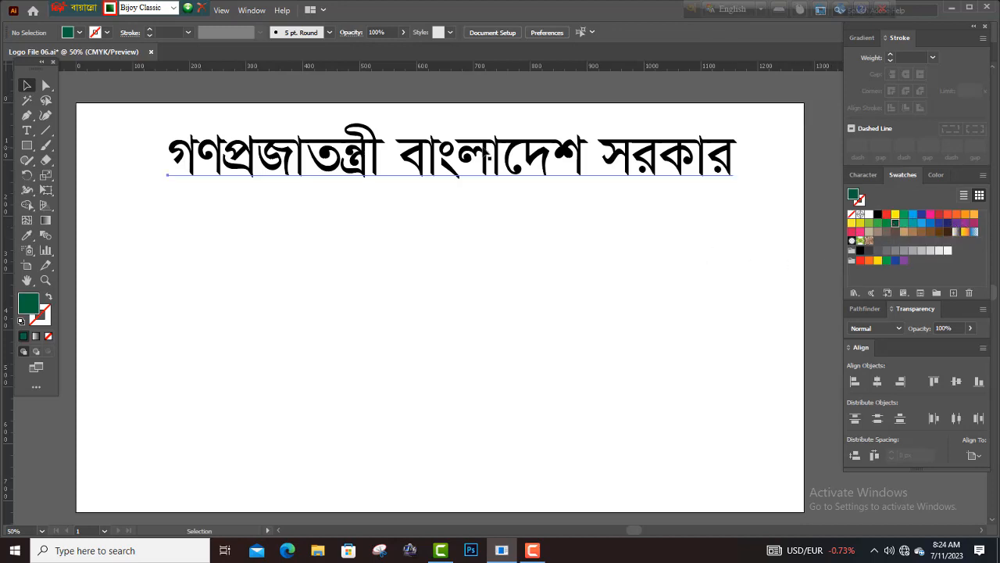
pyautogui.click(490, 158)
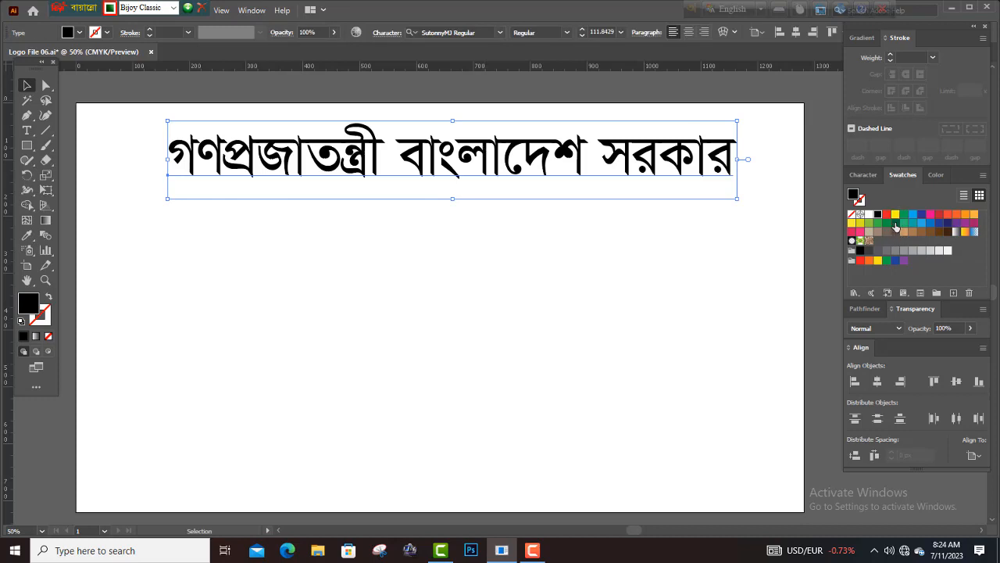
pyautogui.click(895, 223)
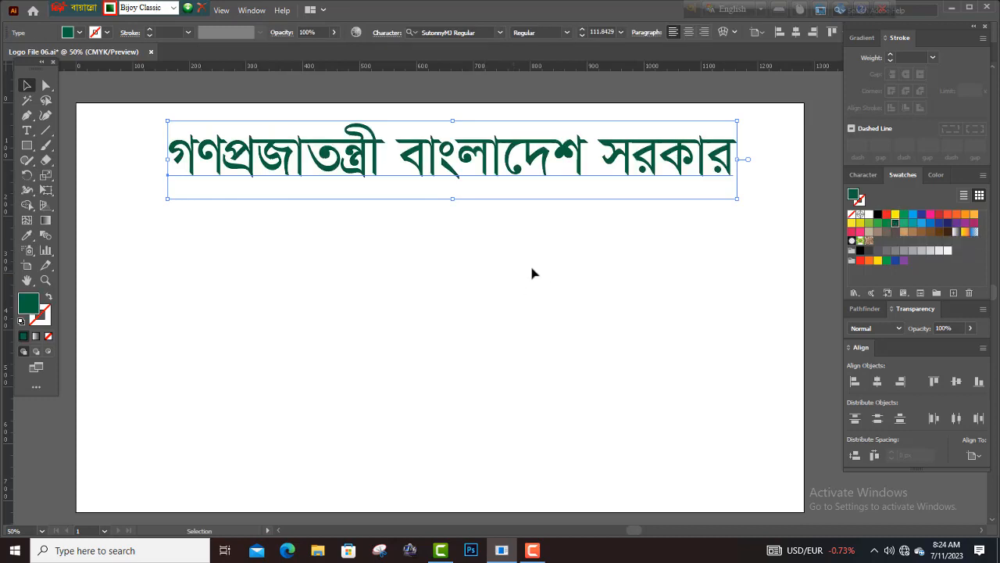
pyautogui.click(905, 214)
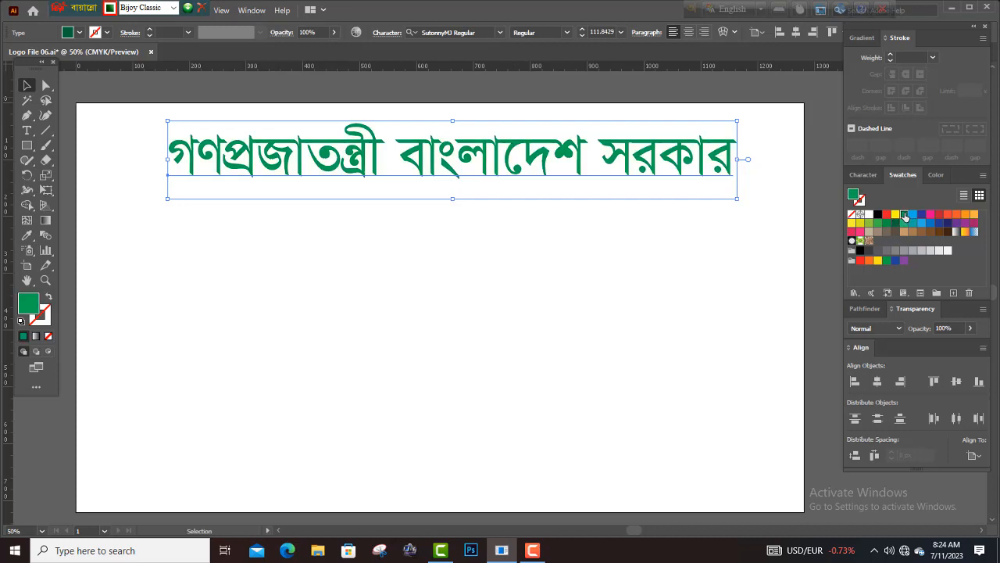
pyautogui.click(516, 289)
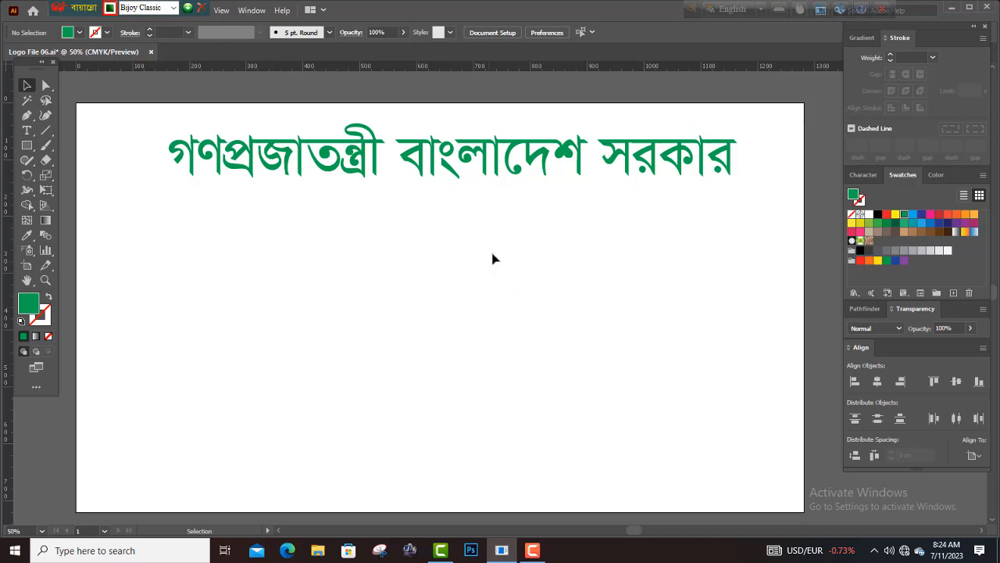
# - Draw a circle about 388 px in diameter below the heading with the Ellipse tool
pyautogui.click(27, 146)
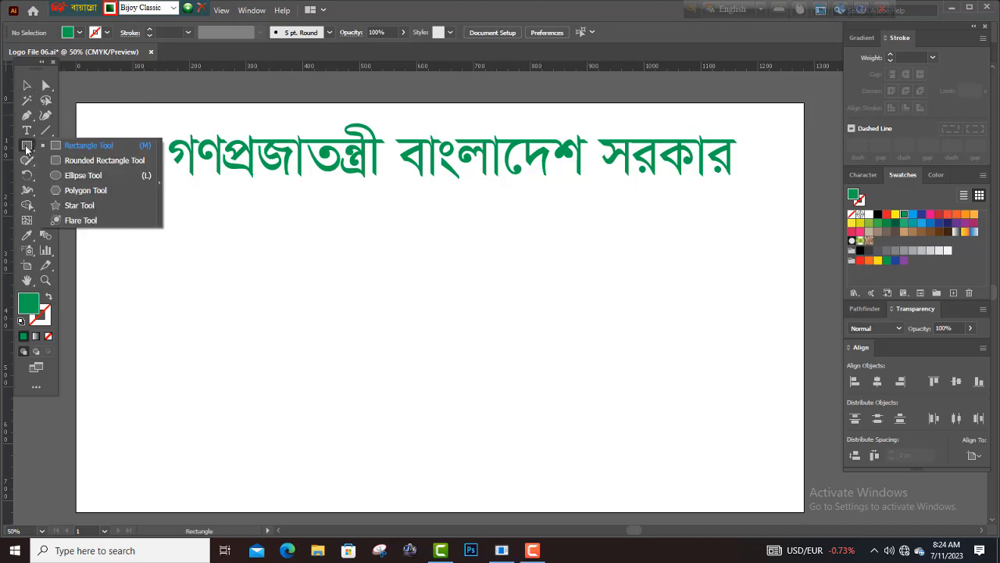
pyautogui.click(78, 175)
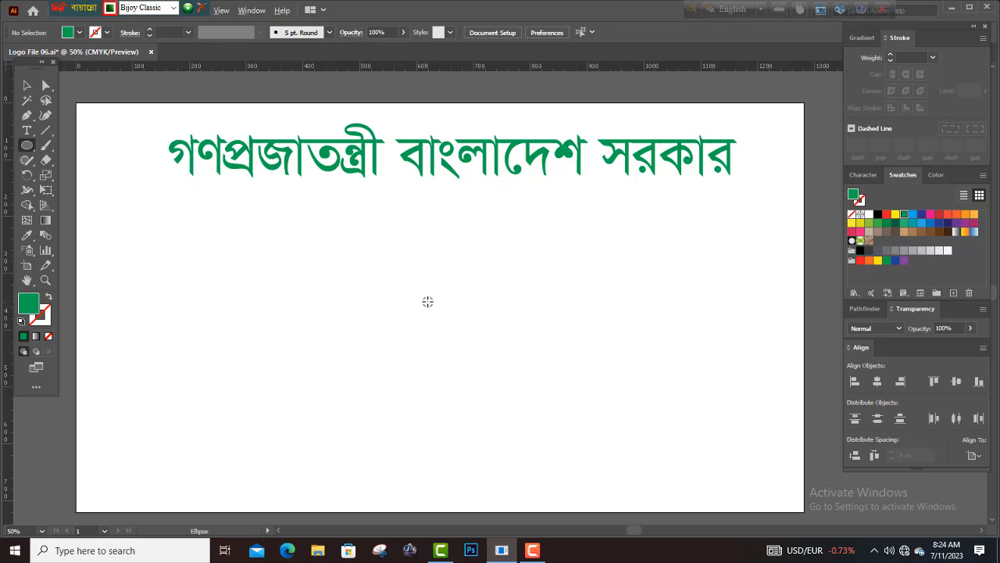
pyautogui.moveTo(427, 301); pyautogui.dragTo(537, 401)
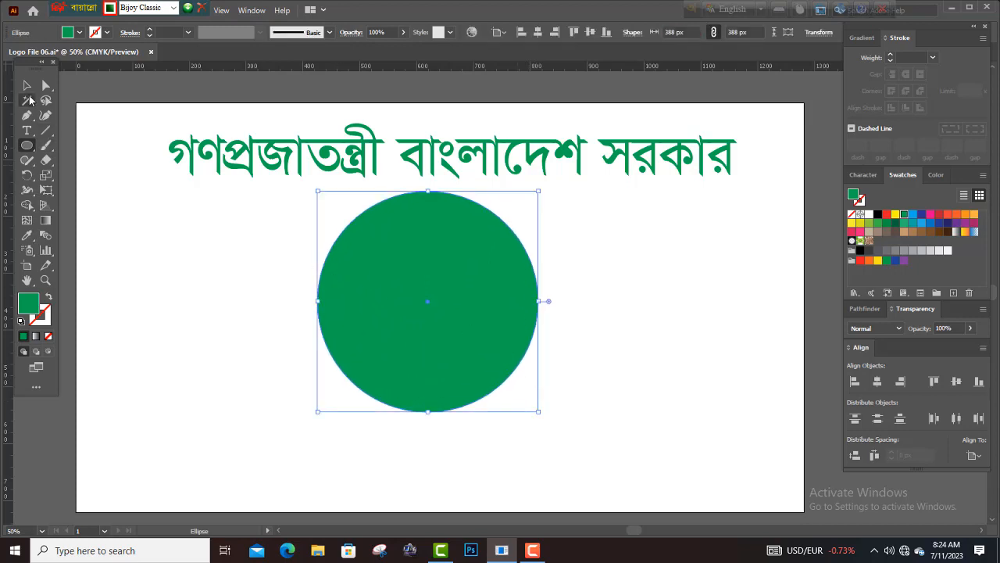
# - Swap the circle's green fill to its stroke, leaving no fill, and set the stroke weight to 6 pt
pyautogui.click(48, 298)
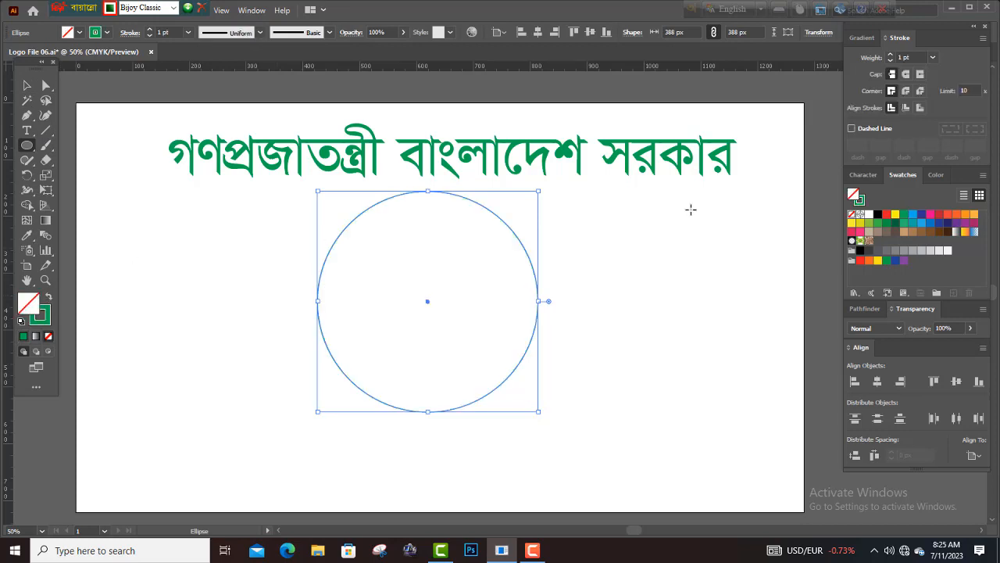
pyautogui.click(890, 55)
pyautogui.click(890, 55)
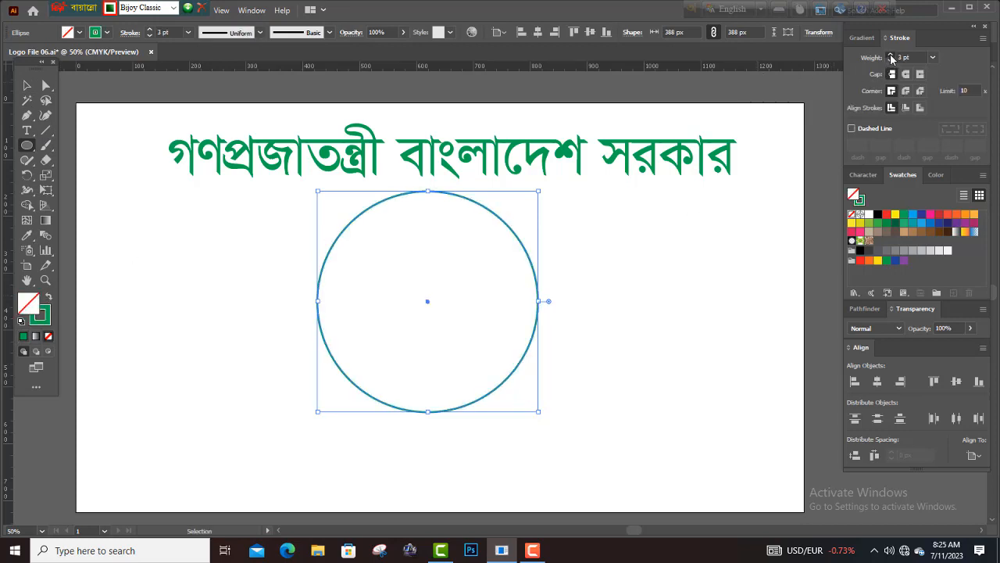
pyautogui.click(890, 55)
pyautogui.click(890, 55)
pyautogui.click(889, 55)
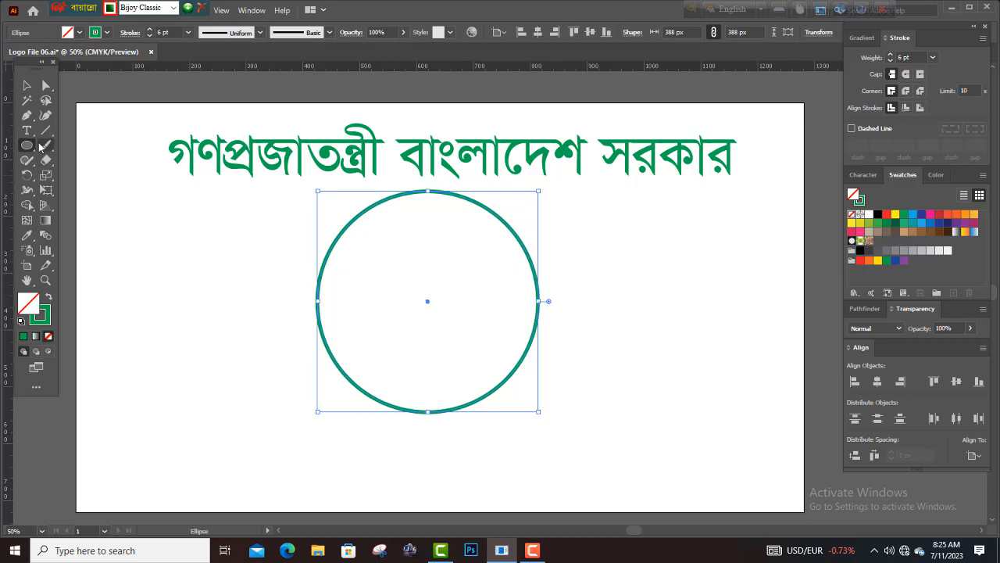
# - Move the circle slightly lower below the heading and paste a copy of it in front, in place
pyautogui.click(27, 86)
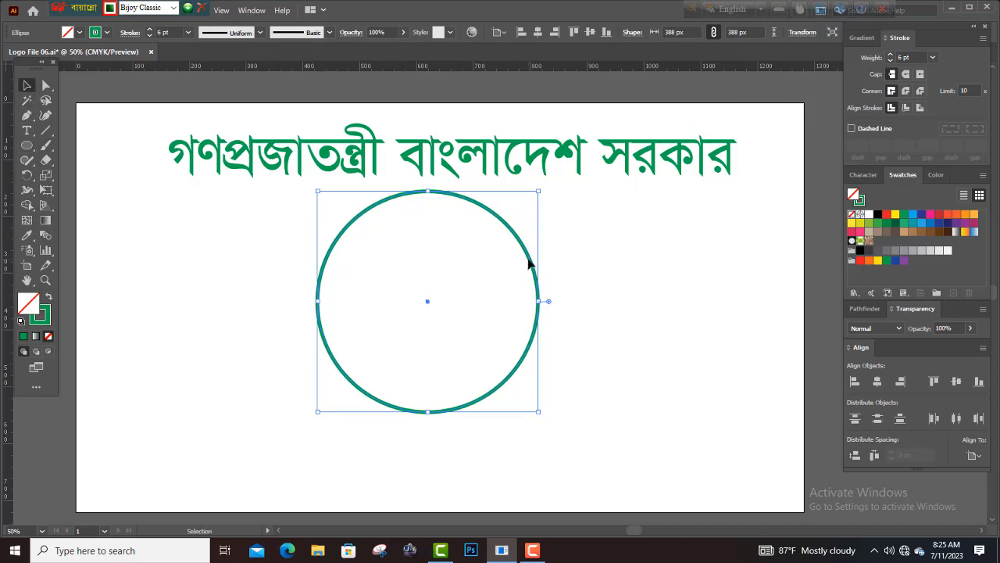
pyautogui.moveTo(532, 265); pyautogui.dragTo(551, 290)
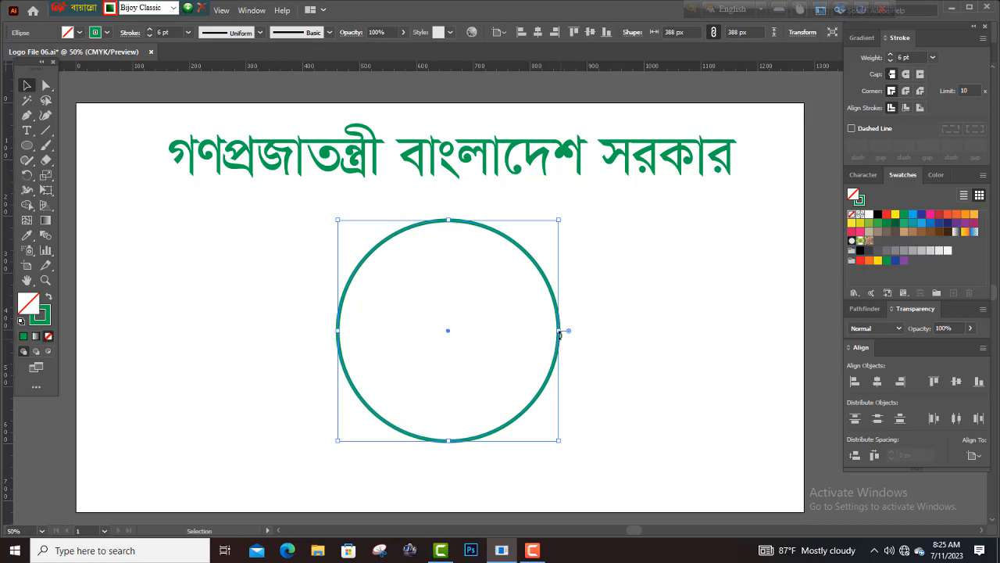
pyautogui.press('a')
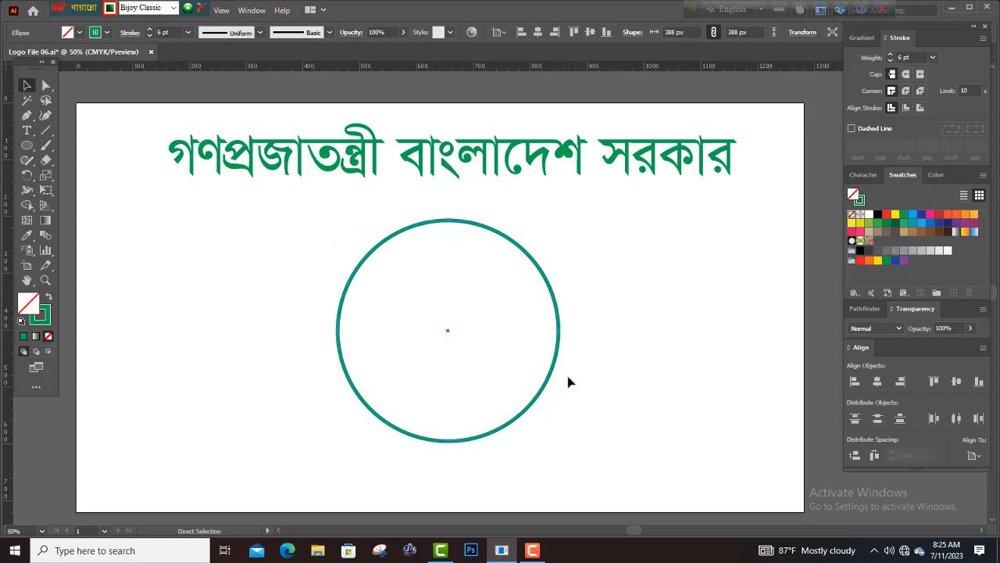
pyautogui.hotkey('ctrl', 'f')
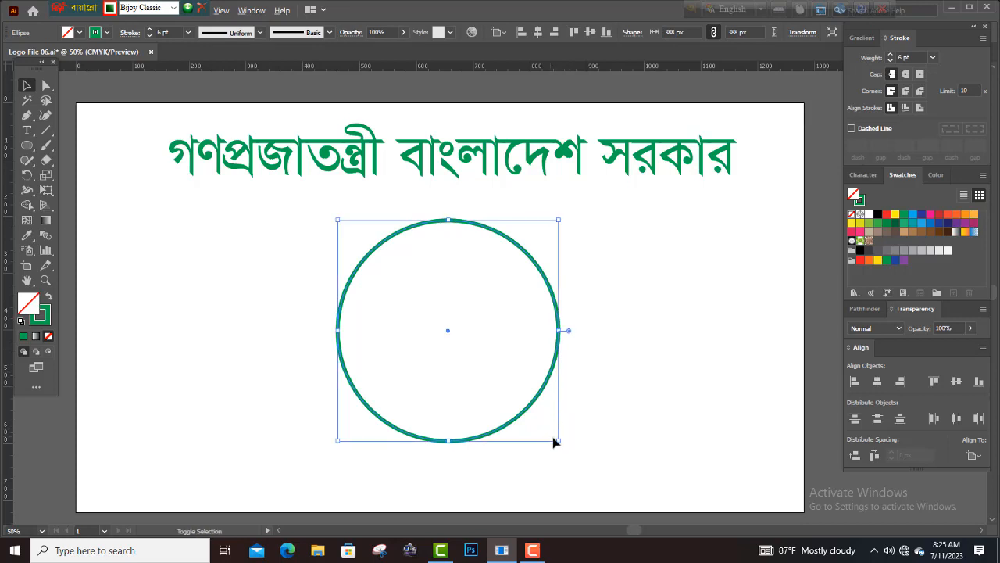
# - Shrink the pasted circle around its centre to about 278 px and make it solid red with no stroke
pyautogui.moveTo(559, 441); pyautogui.dragTo(529, 411)
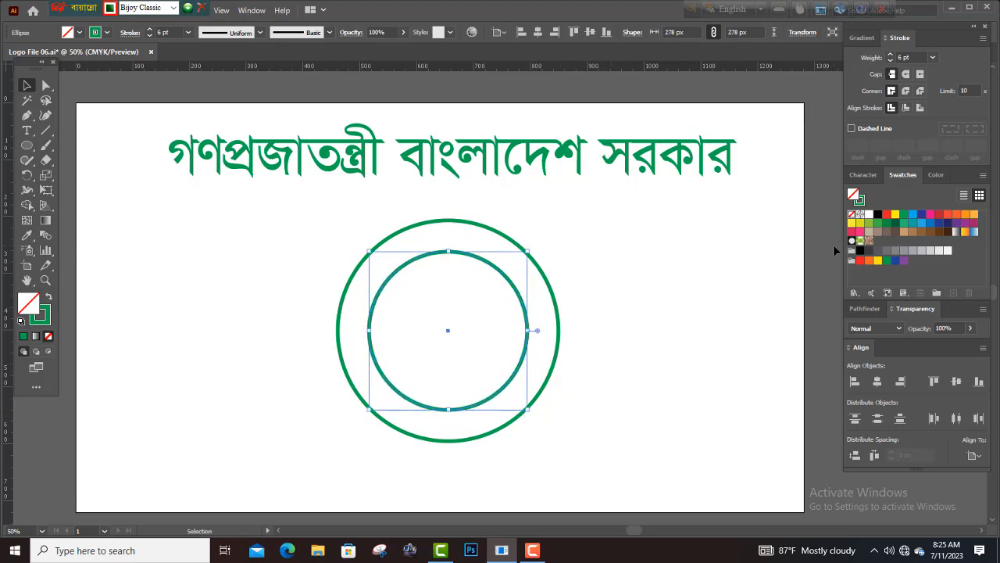
pyautogui.click(887, 214)
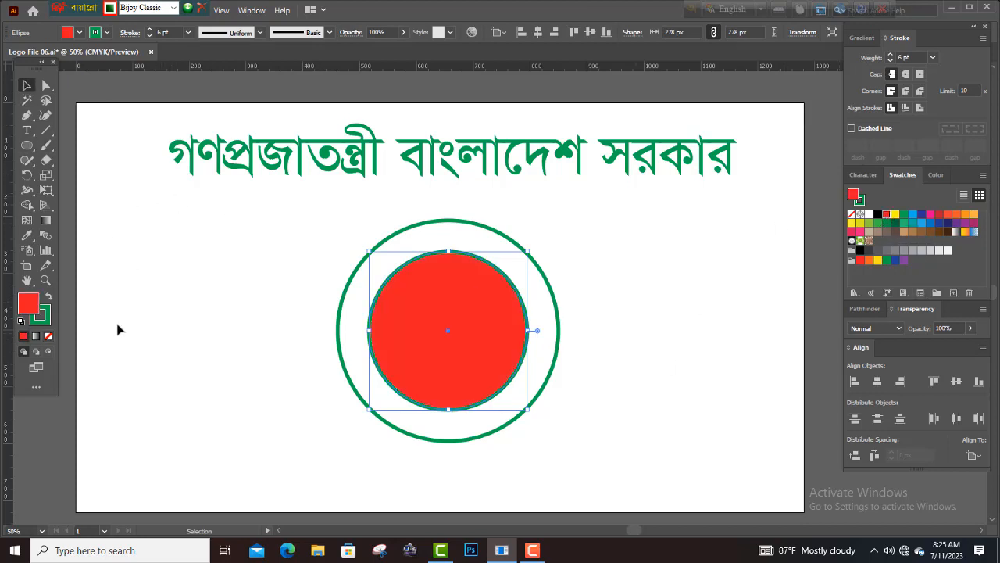
pyautogui.click(47, 320)
pyautogui.click(47, 336)
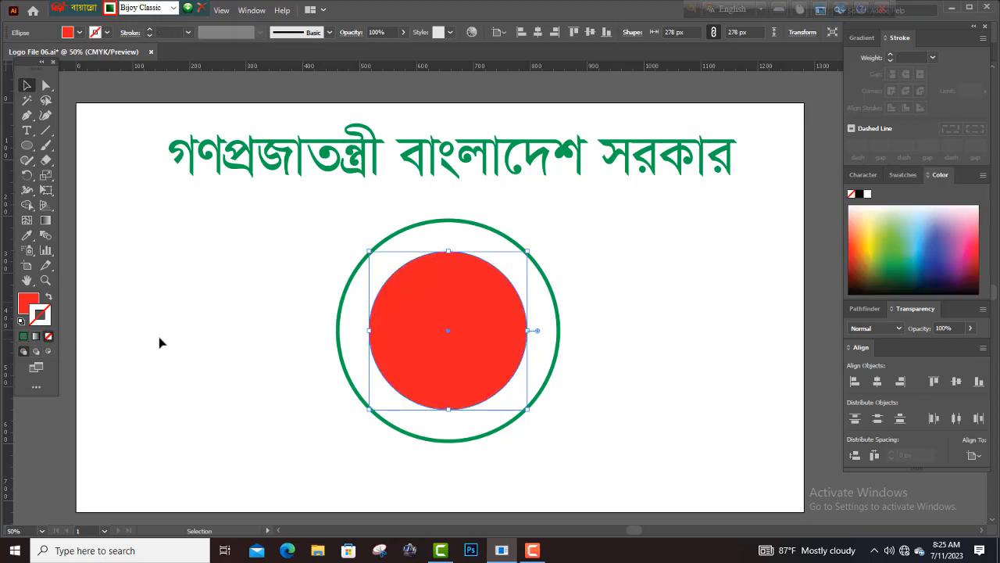
pyautogui.click(161, 339)
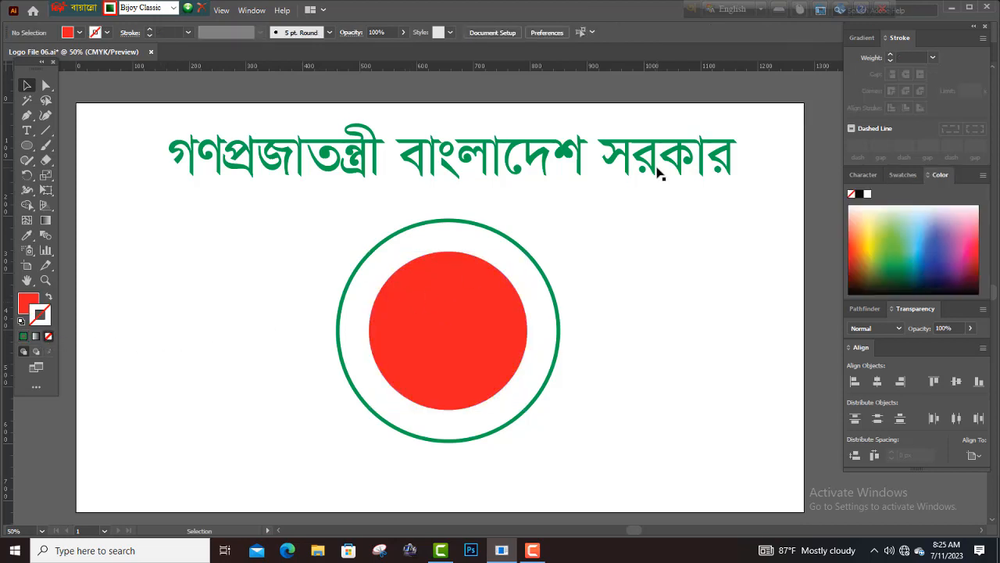
# - Copy the words "গণপ্রজাতন্ত্রী বাংলাদেশ" from the heading and paste them as a separate text object below it
pyautogui.click(586, 161)
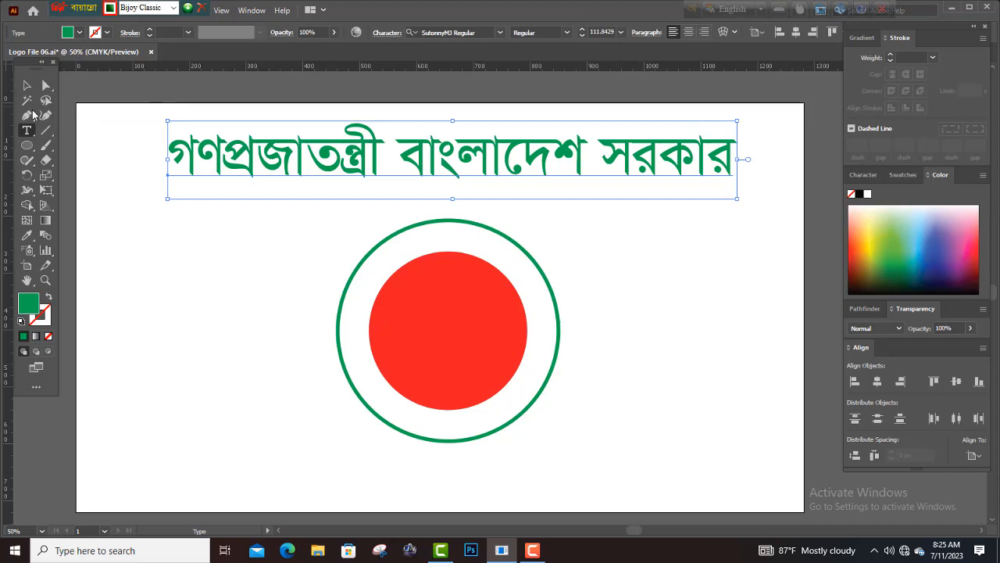
pyautogui.press('t')
pyautogui.press('Escape')
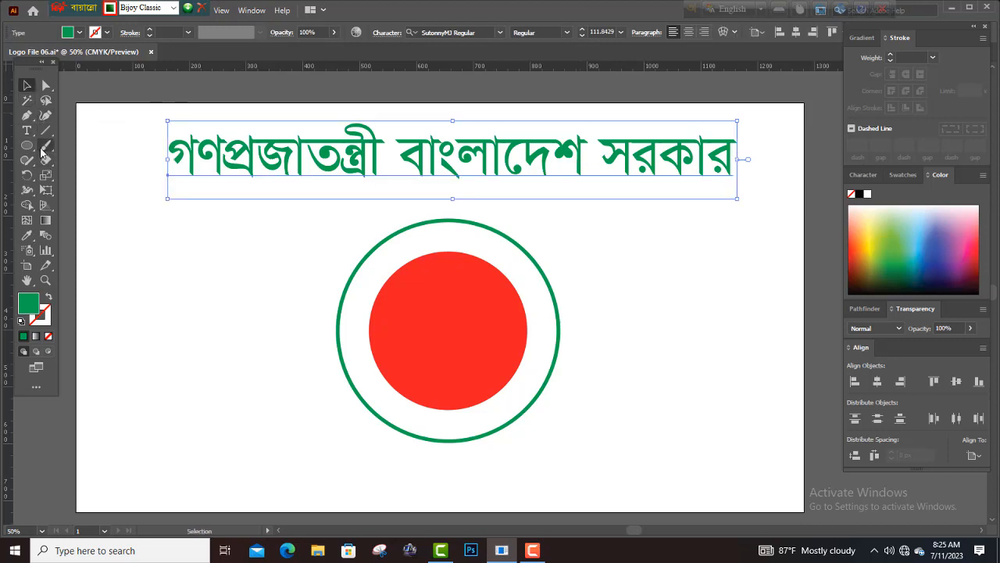
pyautogui.click(28, 133)
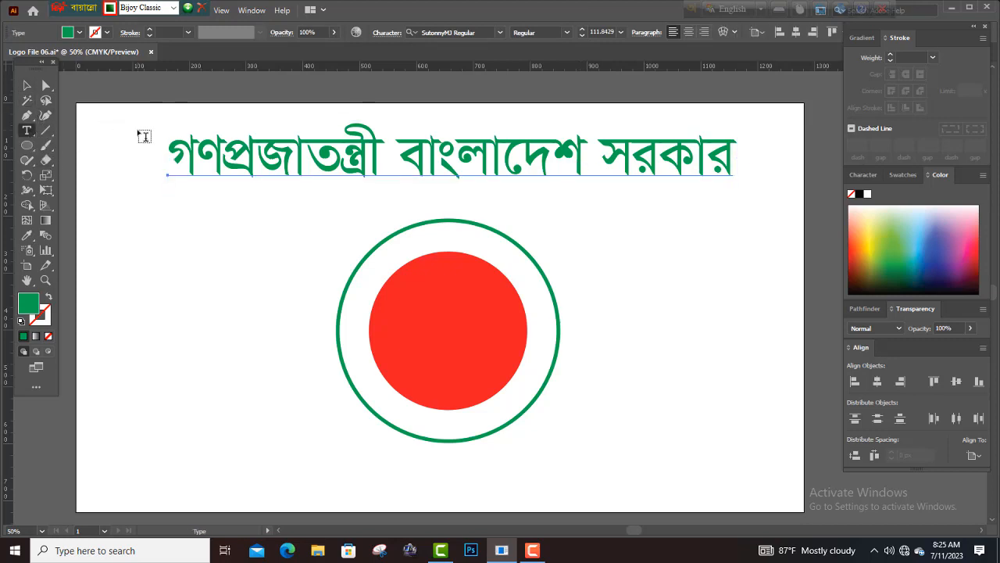
pyautogui.click(188, 157)
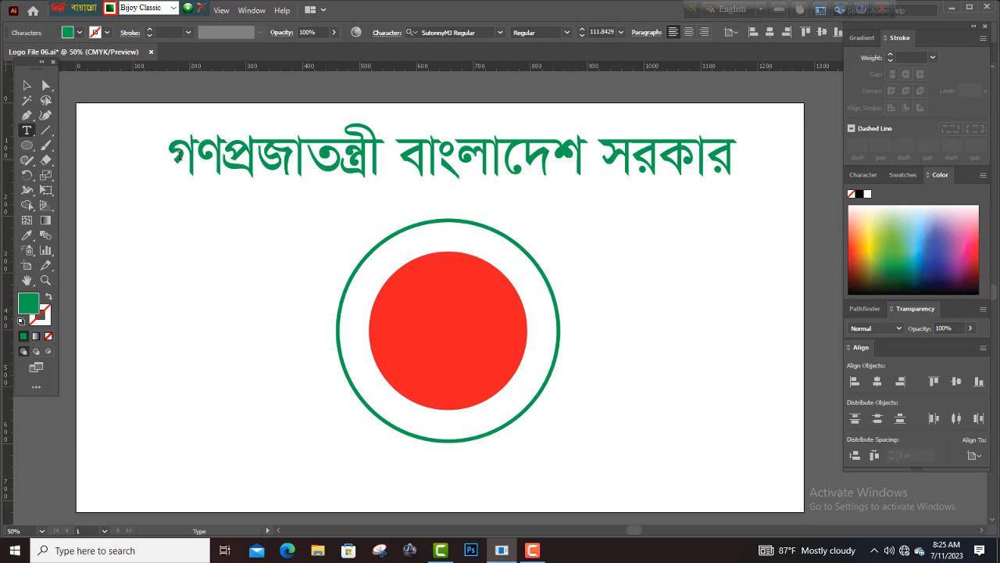
pyautogui.moveTo(179, 156); pyautogui.dragTo(578, 161)
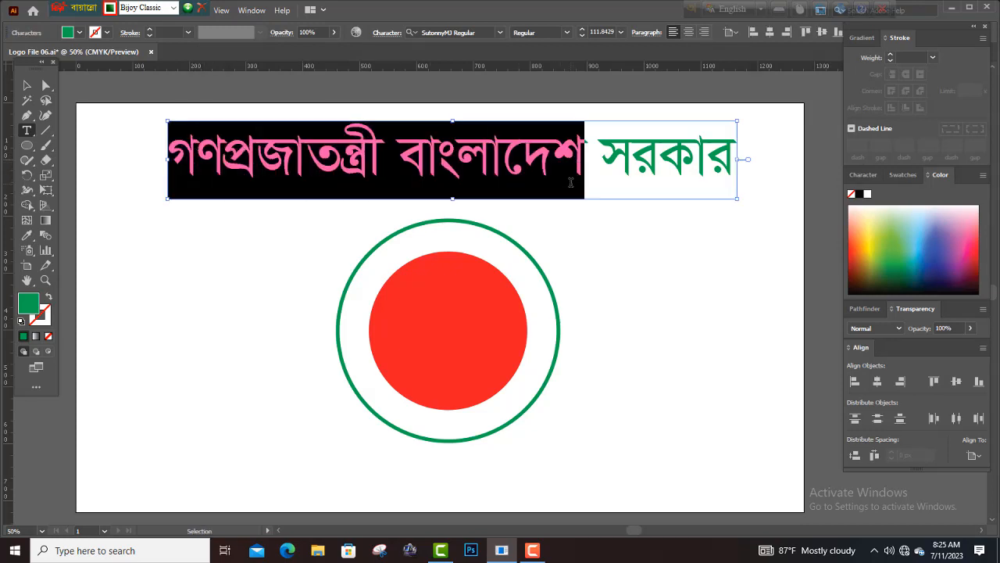
pyautogui.hotkey('ctrl', 'c')
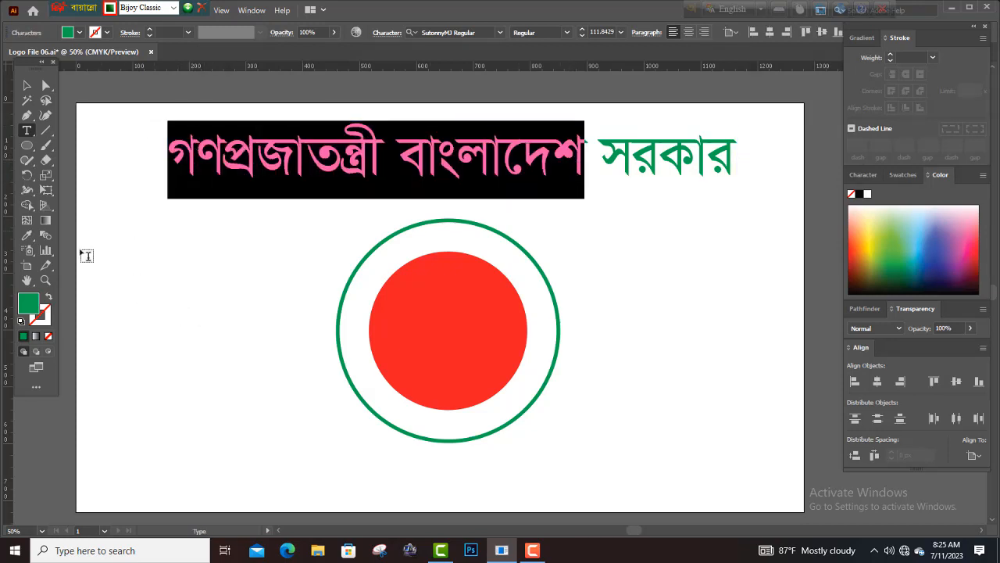
pyautogui.click(128, 295)
pyautogui.hotkey('ctrl', 'v')
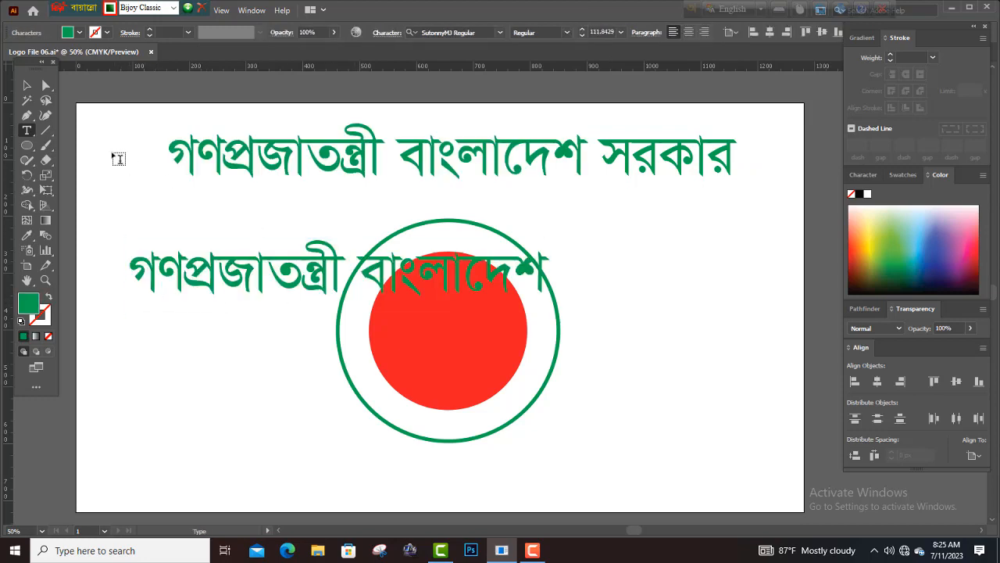
# - Move the pasted "গণপ্রজাতন্ত্রী বাংলাদেশ" text over the upper part of the circles
pyautogui.click(27, 85)
pyautogui.click(341, 282)
pyautogui.moveTo(341, 281); pyautogui.dragTo(432, 266)
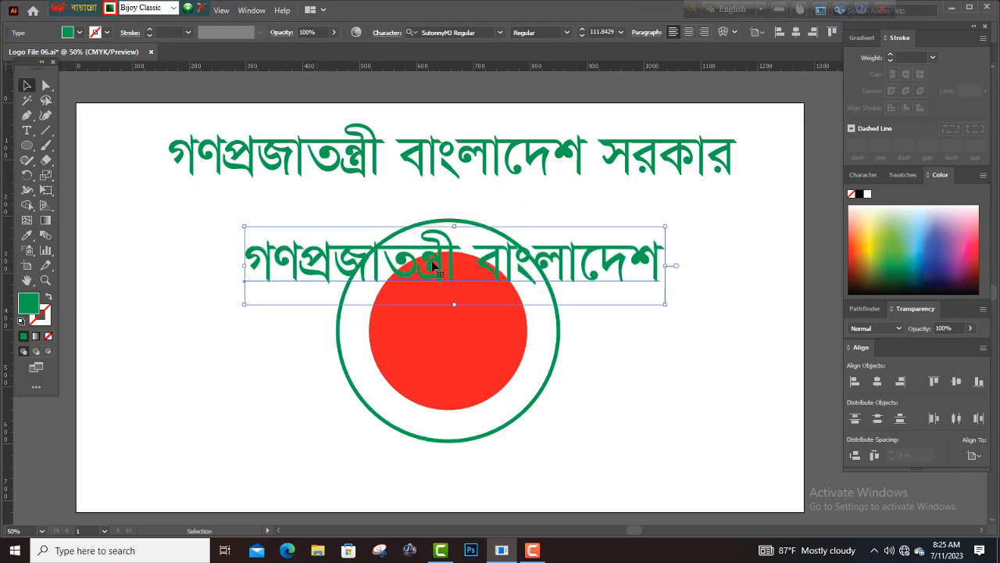
# - Apply an envelope warp to the pasted text with the Arc style, horizontal, and a 62% bend
pyautogui.click(46, 86)
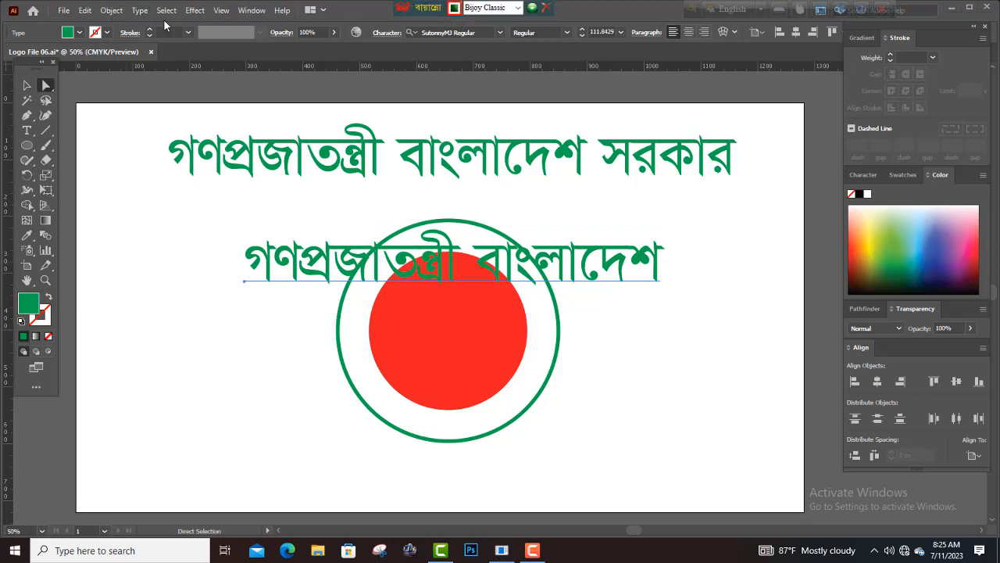
pyautogui.click(111, 12)
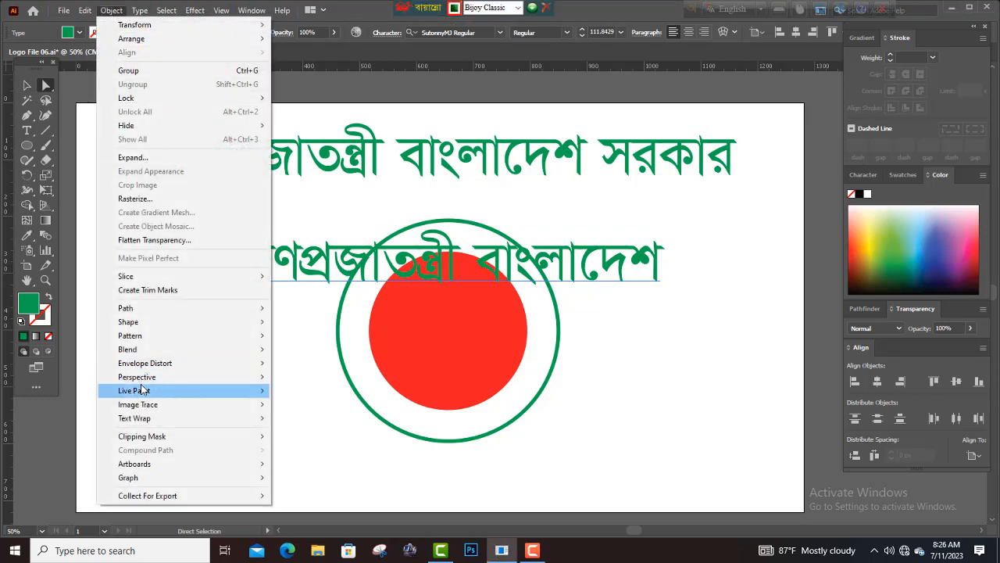
pyautogui.moveTo(149, 364)
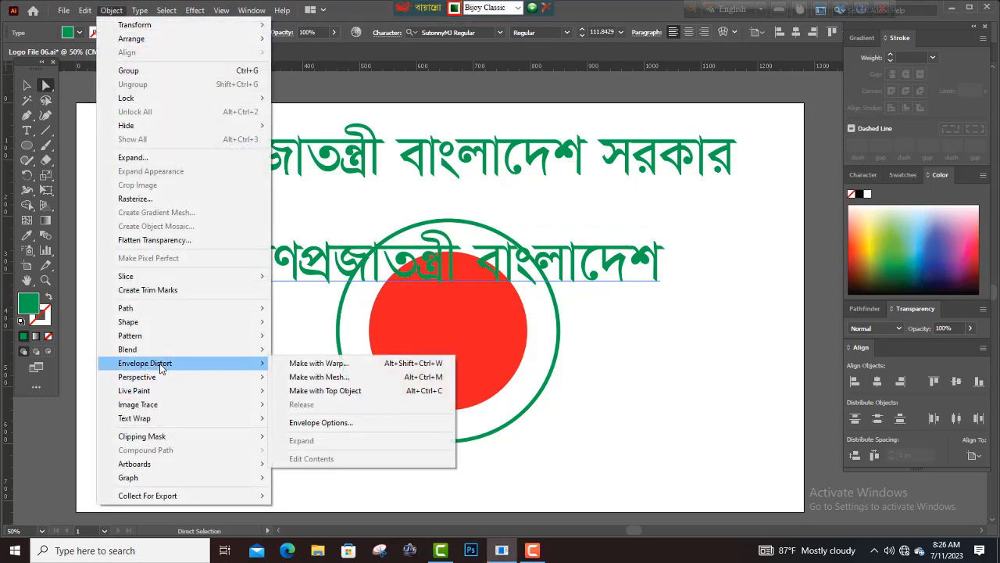
pyautogui.click(336, 365)
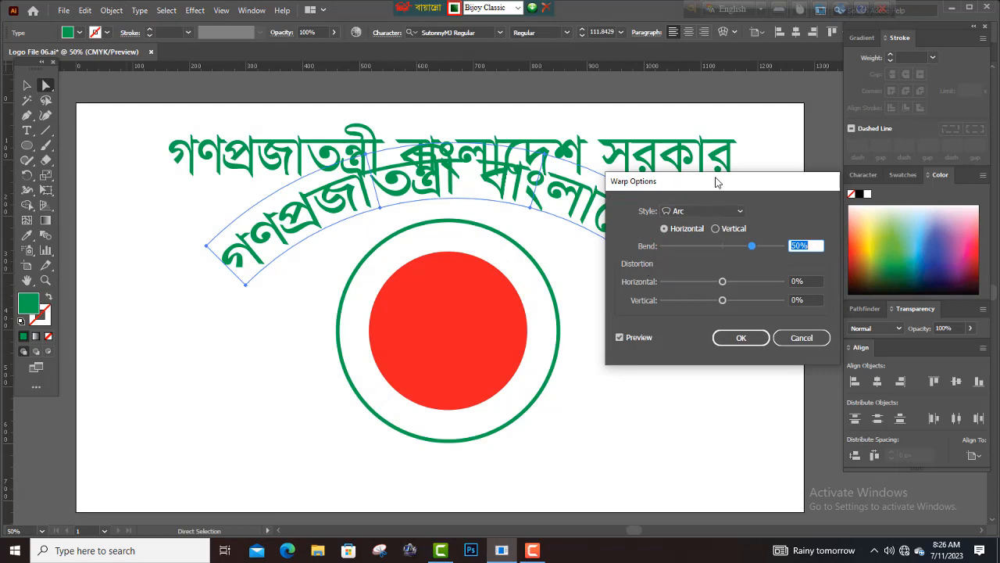
pyautogui.moveTo(714, 184); pyautogui.dragTo(607, 281)
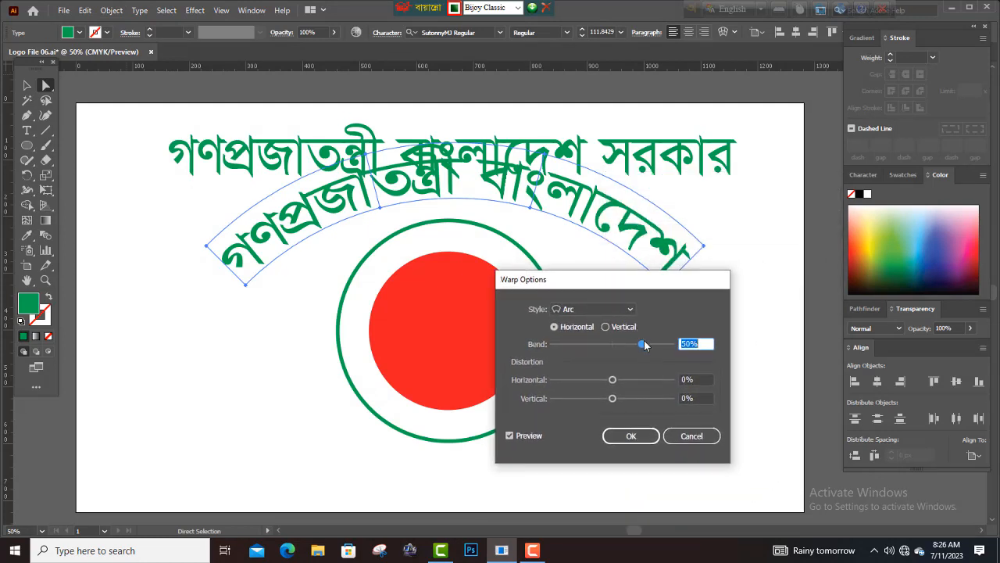
pyautogui.moveTo(644, 342); pyautogui.dragTo(651, 342)
pyautogui.click(640, 436)
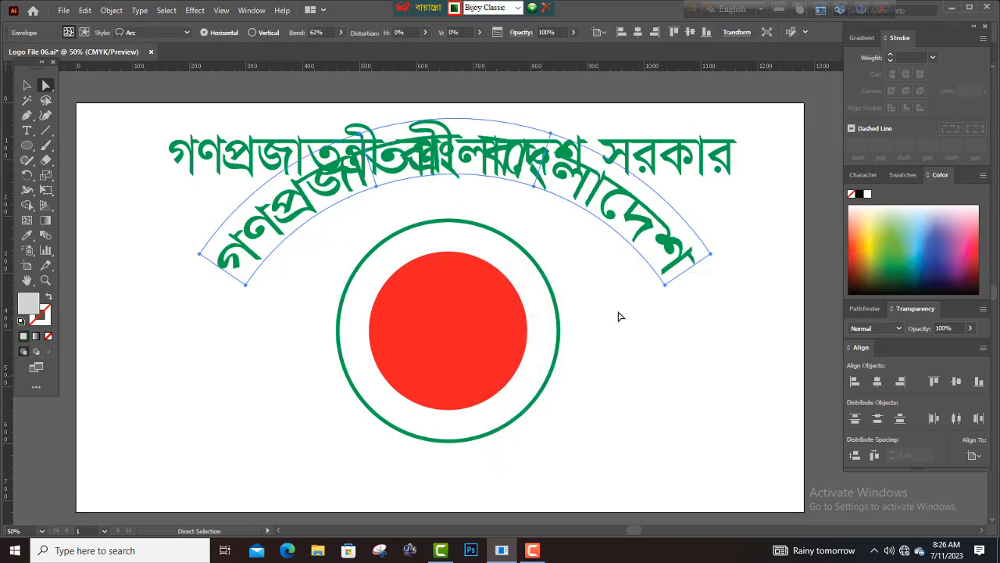
# - Scale the arched text down and position it along the top of the ring between the red disc and the outer circle
pyautogui.moveTo(651, 237); pyautogui.dragTo(630, 321)
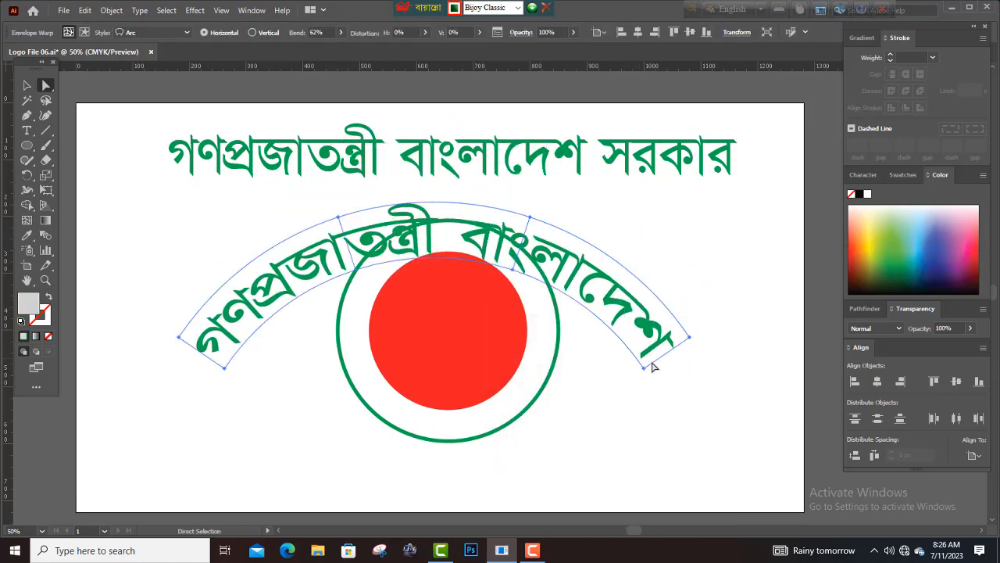
pyautogui.click(27, 84)
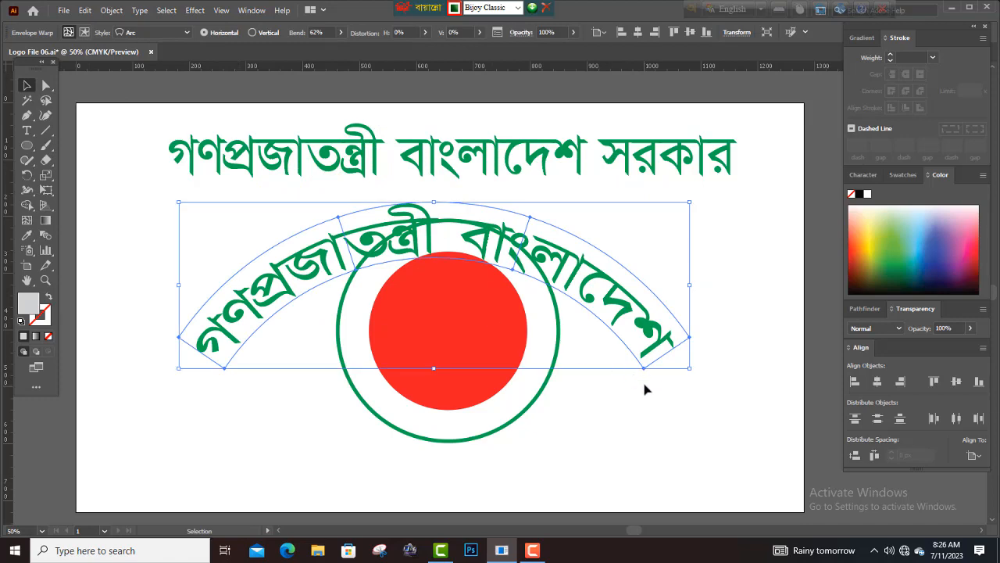
pyautogui.moveTo(691, 368); pyautogui.dragTo(541, 324)
pyautogui.moveTo(451, 275); pyautogui.dragTo(466, 242)
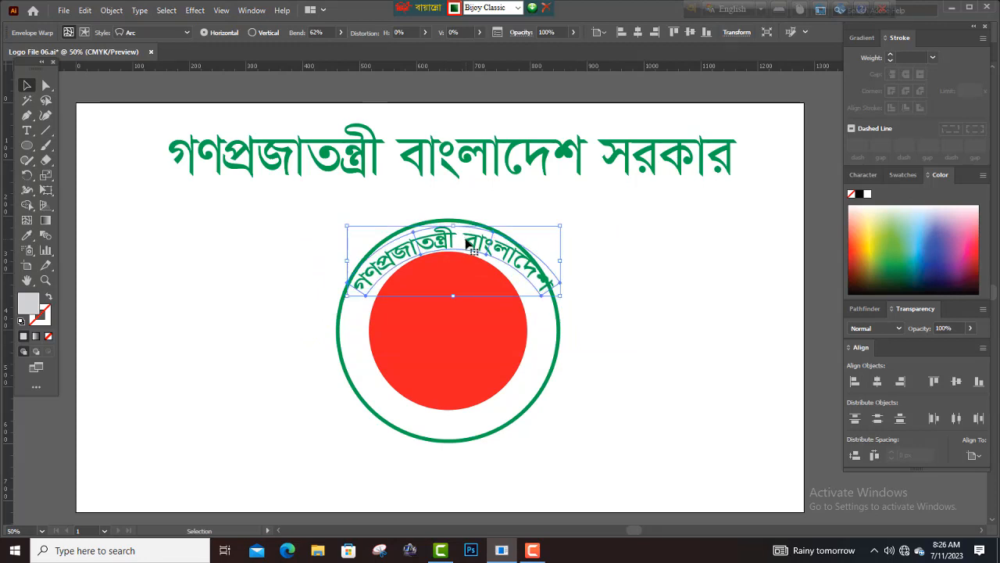
pyautogui.doubleClick(465, 241)
pyautogui.doubleClick(701, 328)
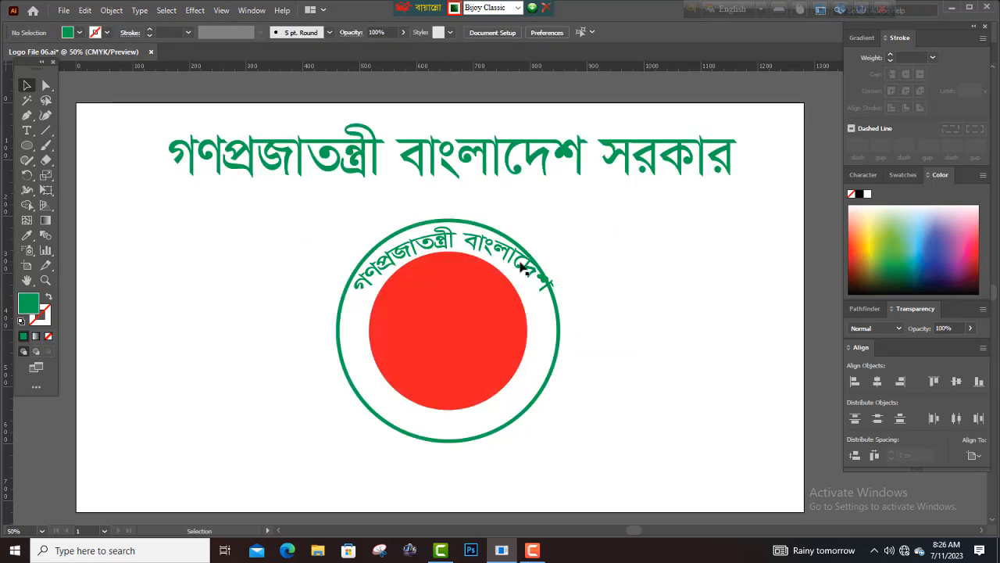
pyautogui.click(518, 262)
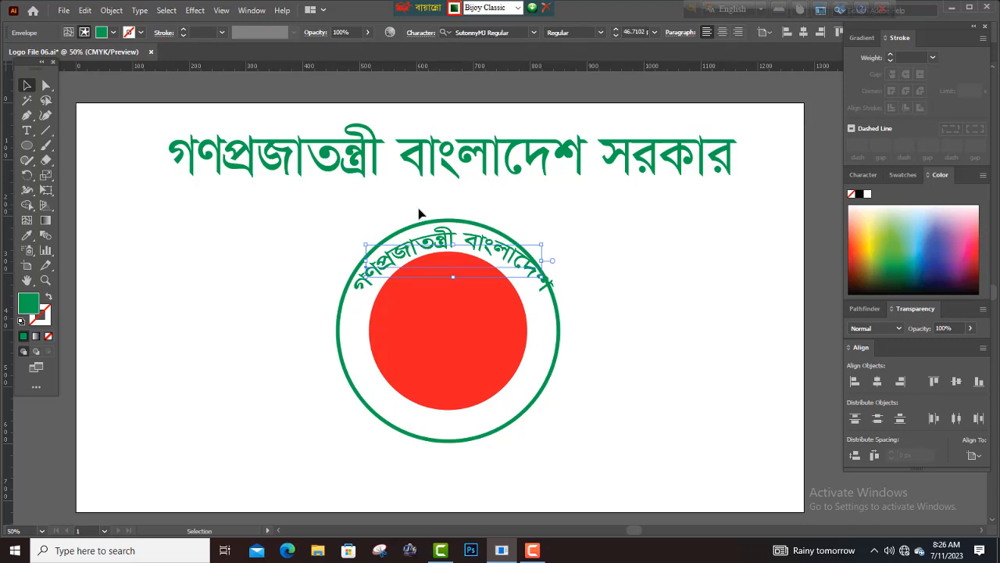
pyautogui.click(111, 10)
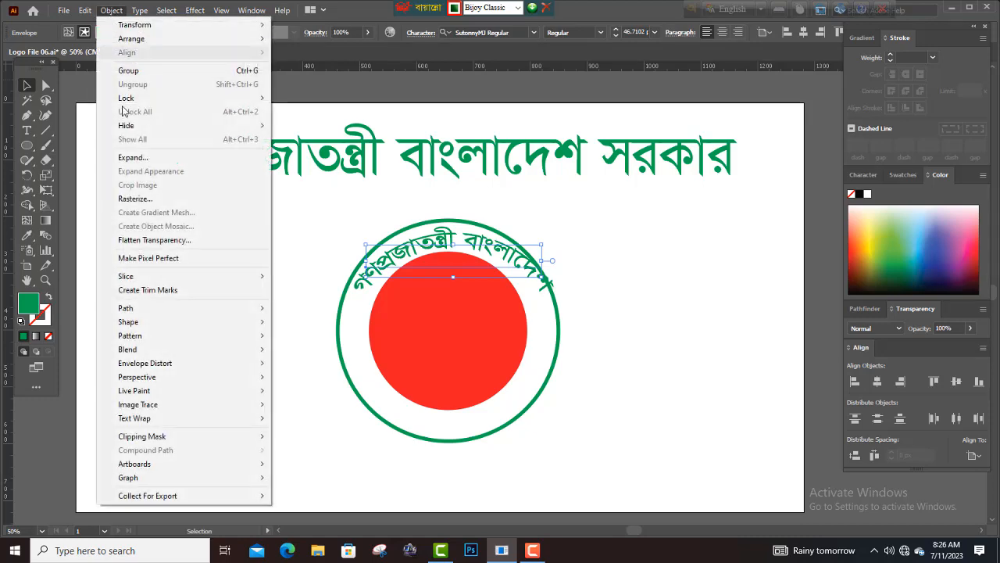
pyautogui.moveTo(150, 367)
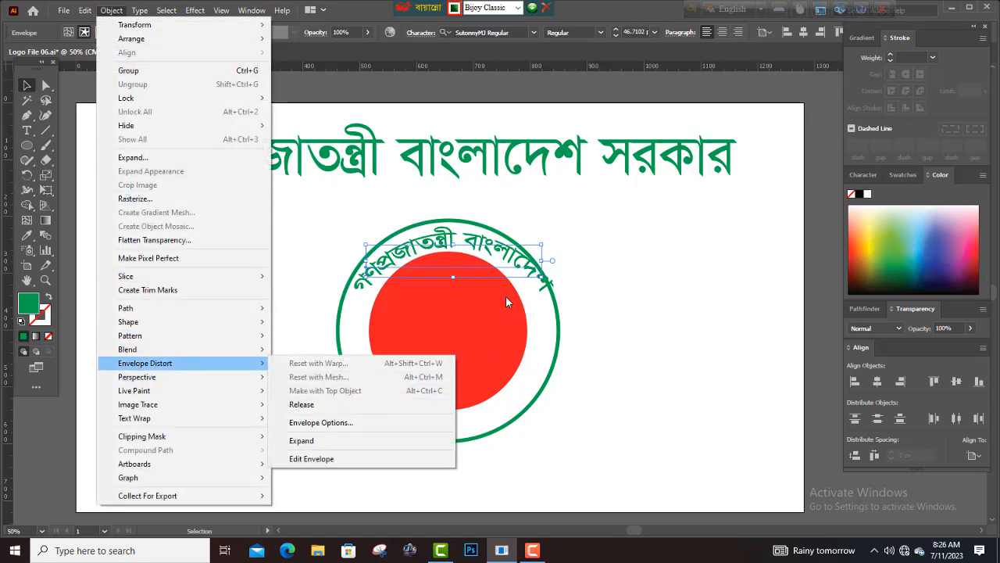
pyautogui.doubleClick(519, 261)
pyautogui.doubleClick(519, 261)
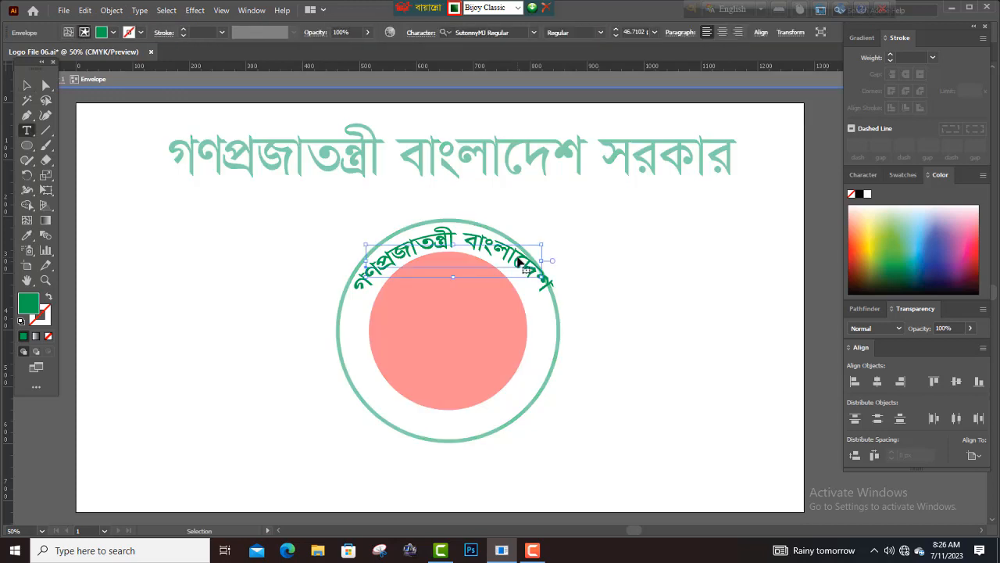
pyautogui.click(634, 273)
pyautogui.click(486, 251)
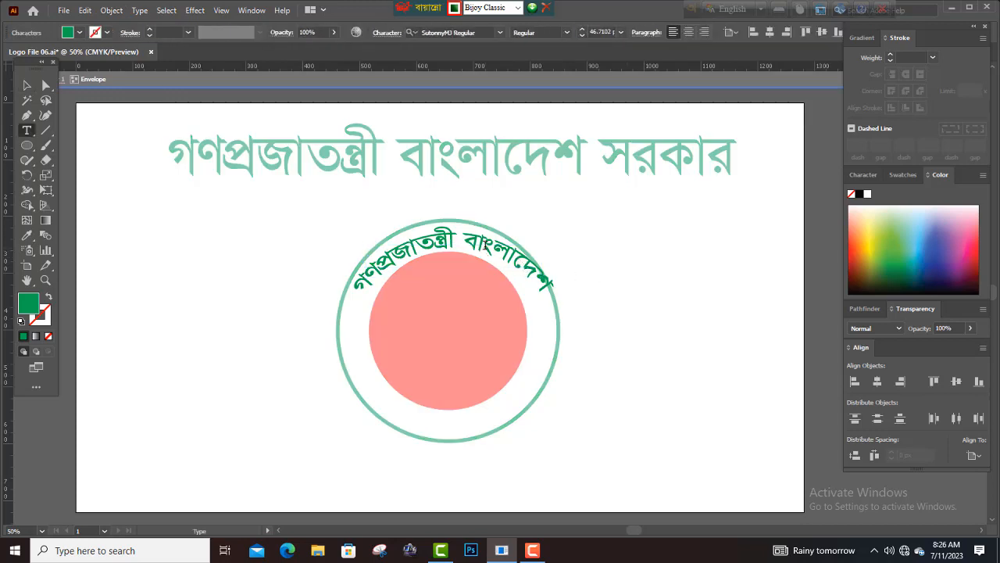
pyautogui.click(598, 213)
pyautogui.click(46, 85)
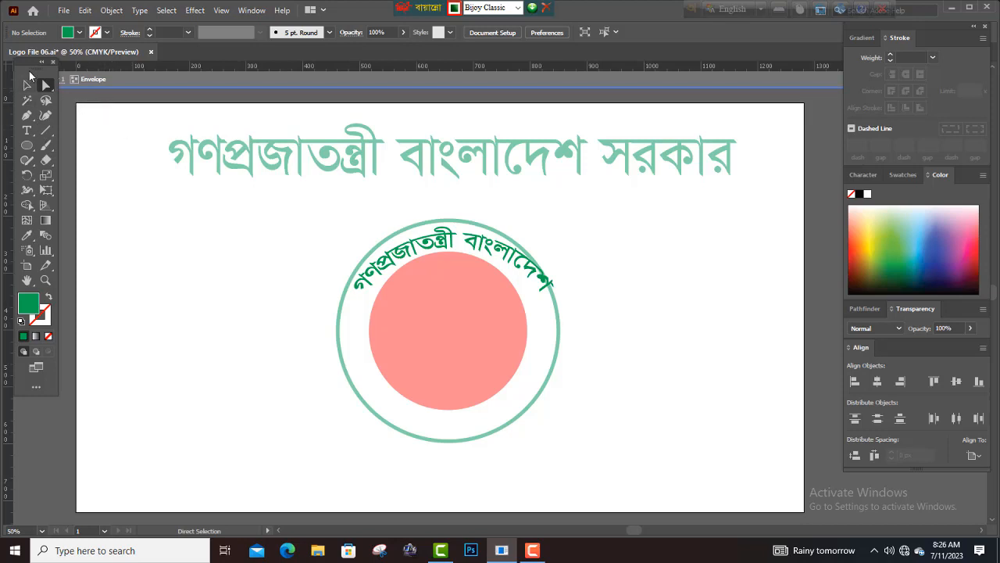
pyautogui.moveTo(29, 71); pyautogui.dragTo(10, 104)
pyautogui.click(21, 81)
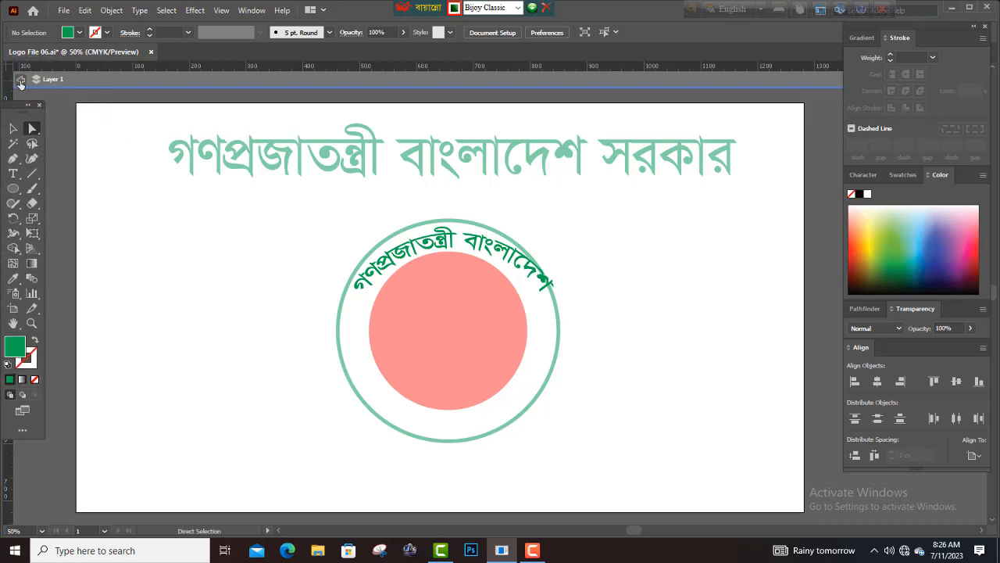
# - Move the arched text out beside the circles and scale it down to about 23 pt
pyautogui.click(451, 244)
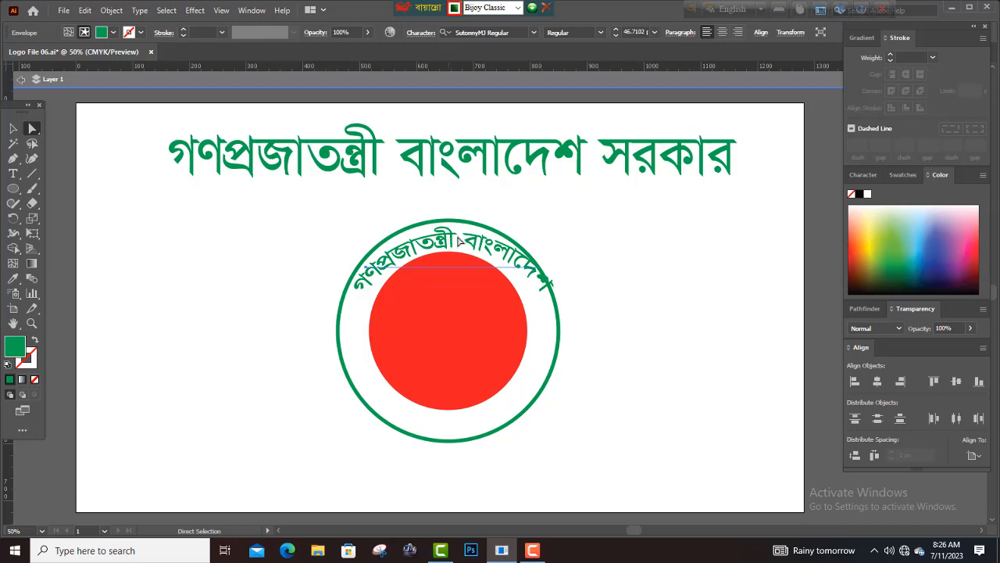
pyautogui.moveTo(459, 238); pyautogui.dragTo(747, 260)
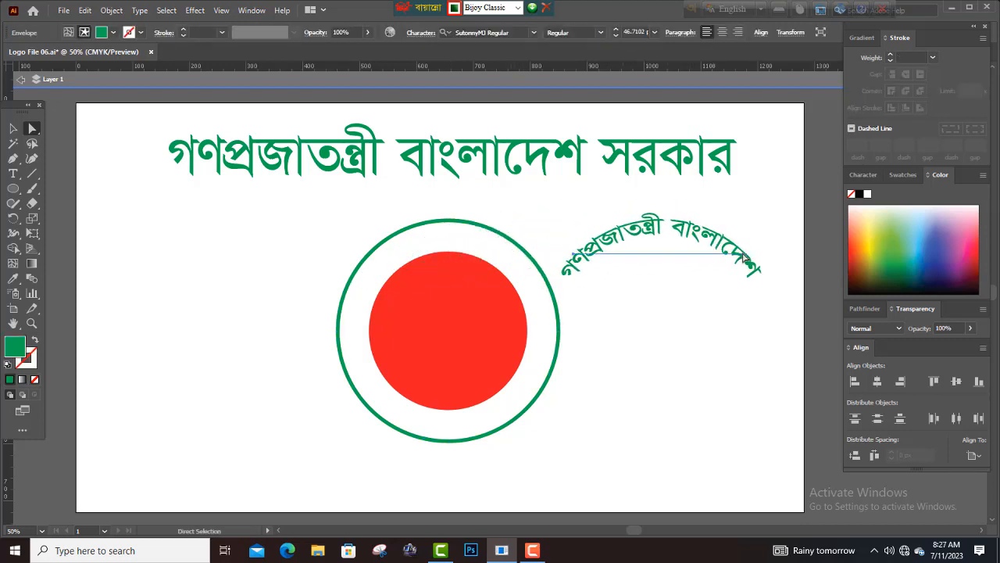
pyautogui.click(13, 129)
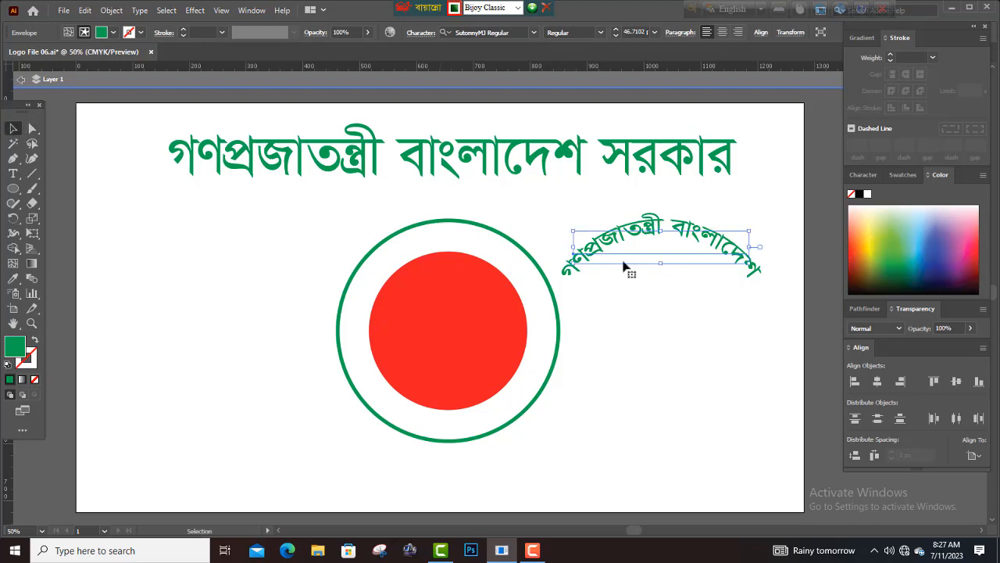
pyautogui.moveTo(750, 265); pyautogui.dragTo(679, 250)
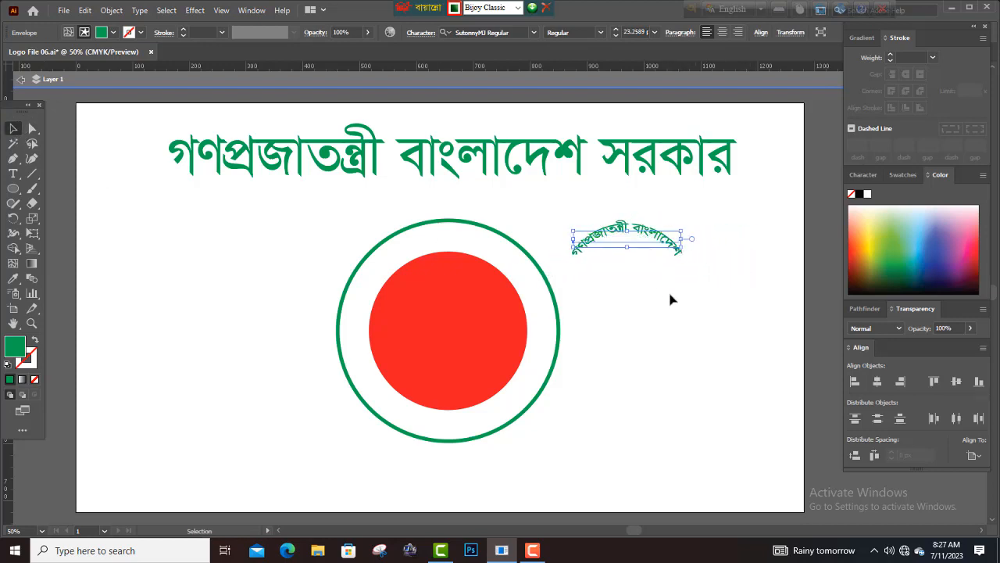
pyautogui.click(669, 297)
pyautogui.click(631, 226)
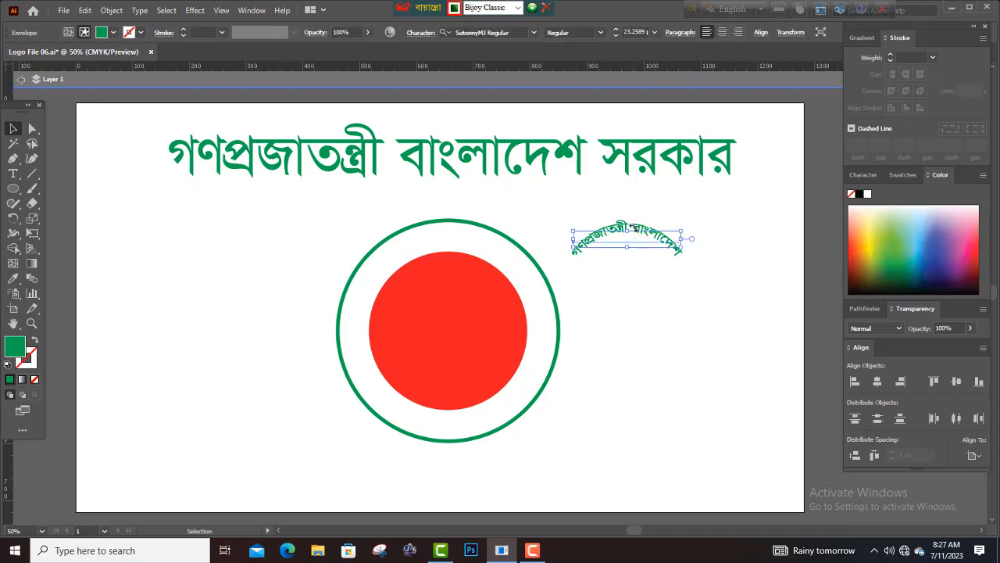
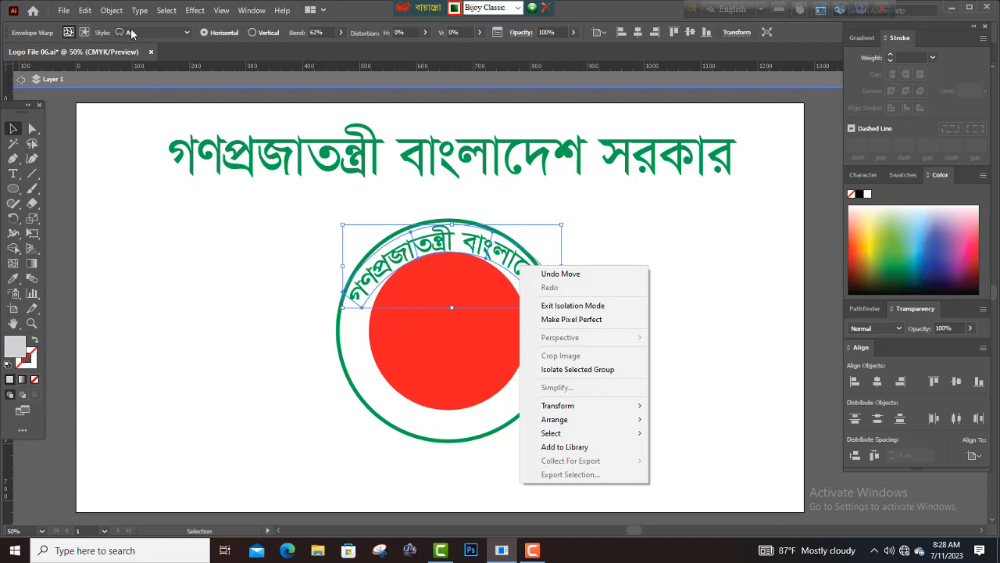
# - Try the Arc Upper warp style on the curved "গণপ্রজাতন্ত্রী বাংলাদেশ" text and switch it back to Arc
pyautogui.click(130, 33)
pyautogui.click(131, 50)
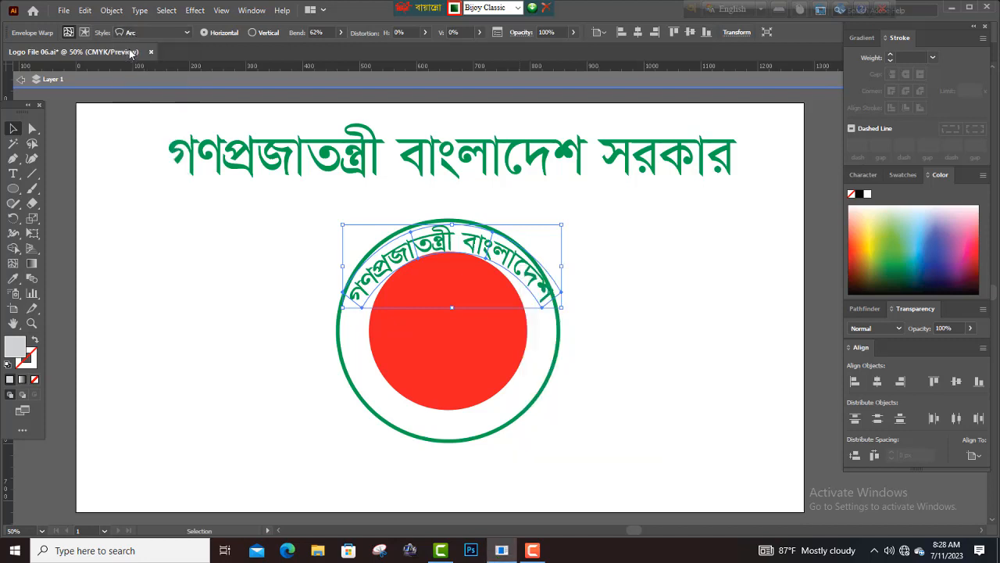
pyautogui.click(187, 33)
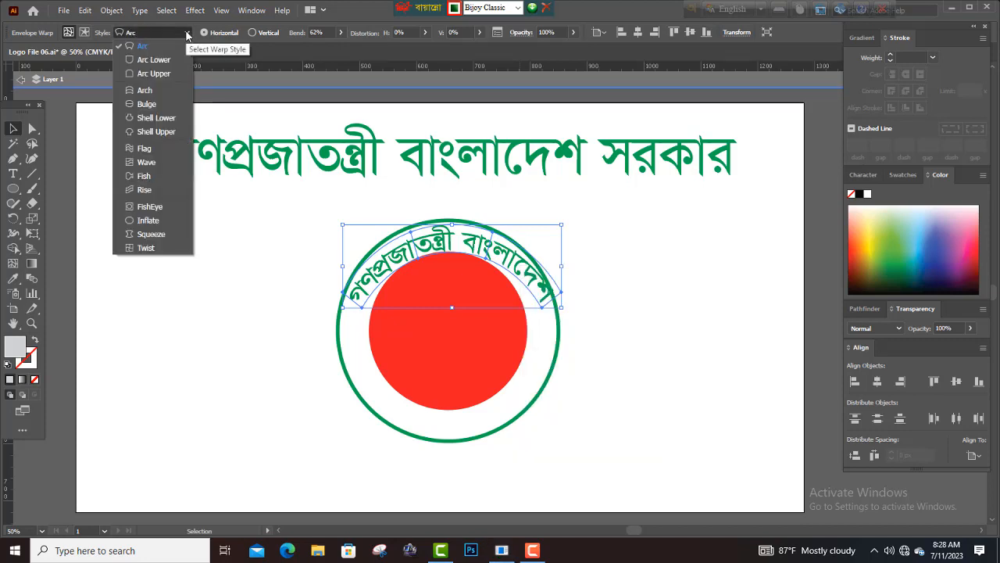
pyautogui.click(146, 48)
pyautogui.click(151, 31)
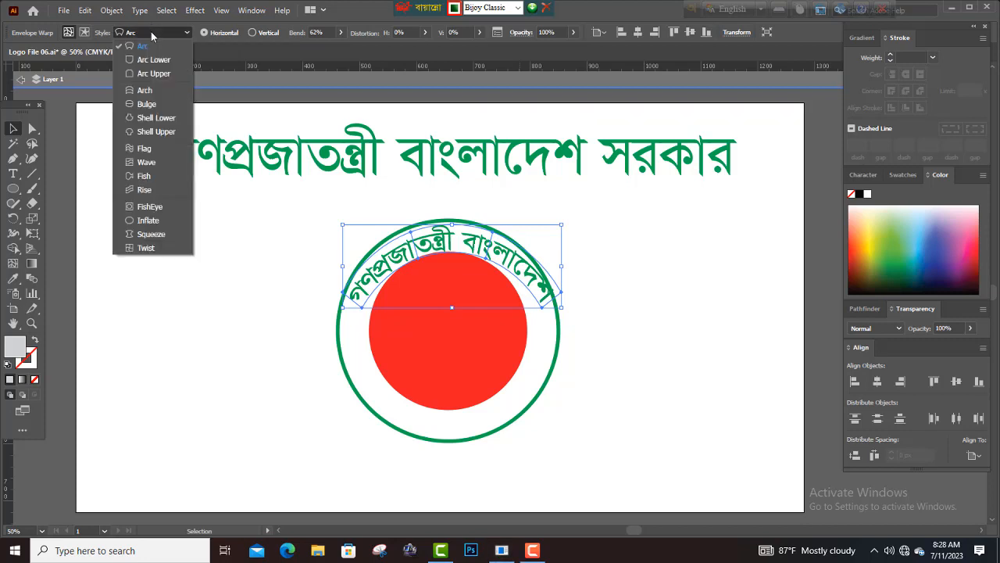
pyautogui.click(145, 72)
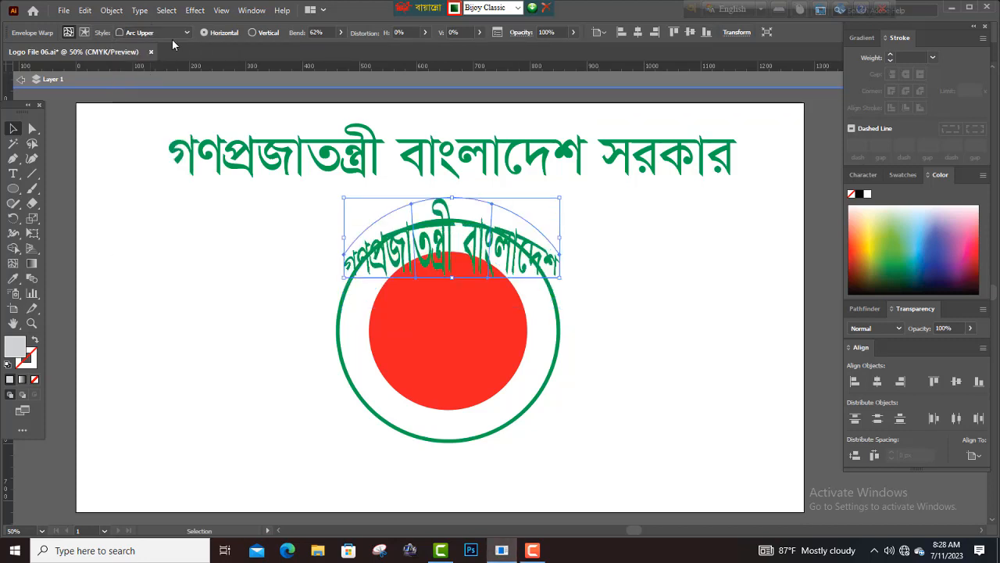
pyautogui.click(189, 31)
pyautogui.click(146, 48)
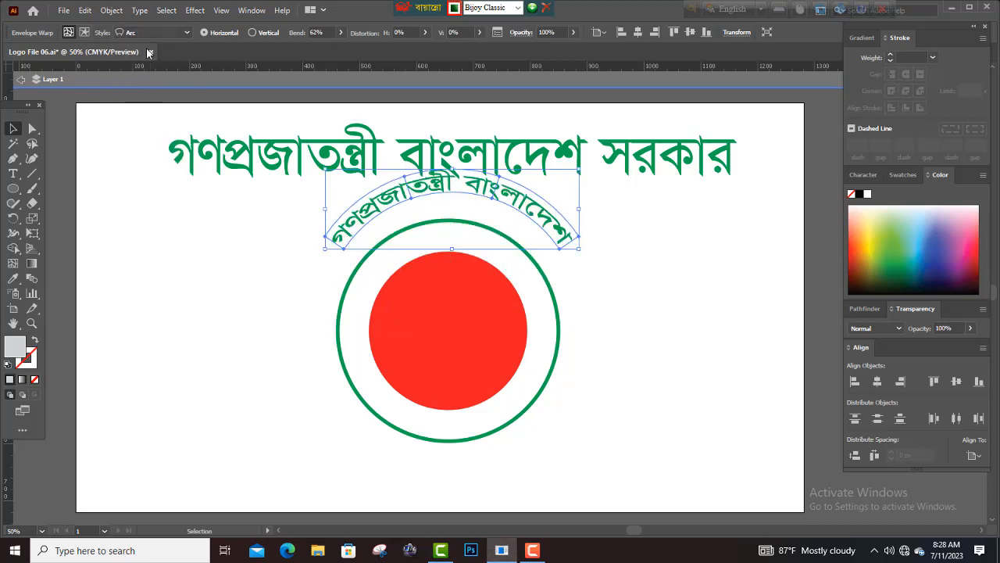
# - Move the curved text down over the circles and reset its envelope warp to a horizontal Arc with a 100% bend
pyautogui.moveTo(525, 217); pyautogui.dragTo(524, 275)
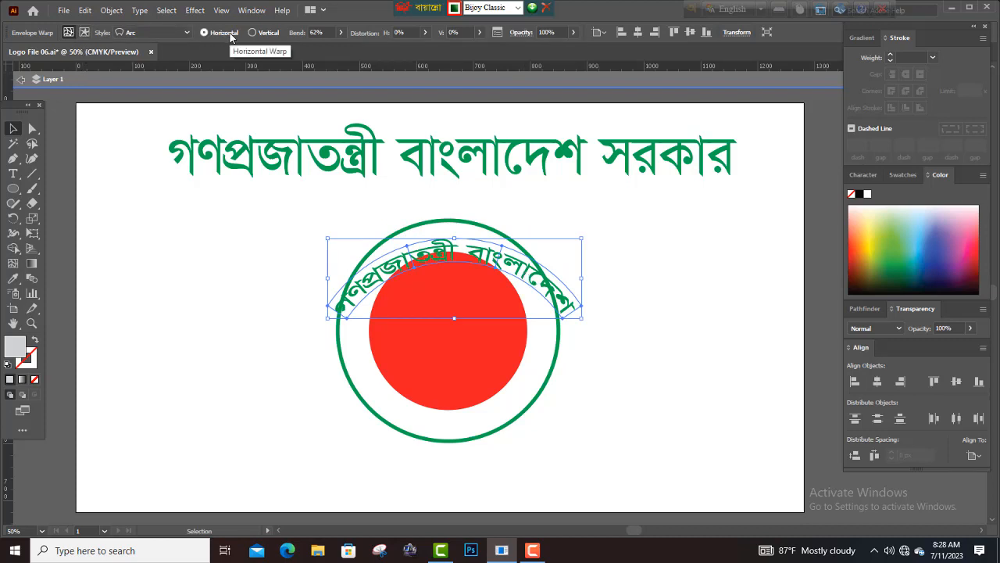
pyautogui.click(109, 11)
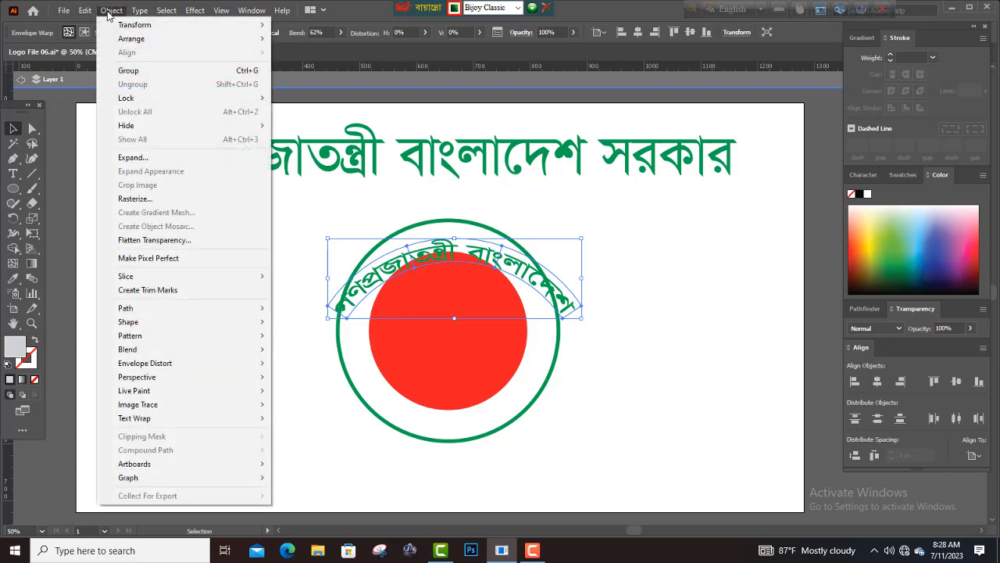
pyautogui.moveTo(147, 366)
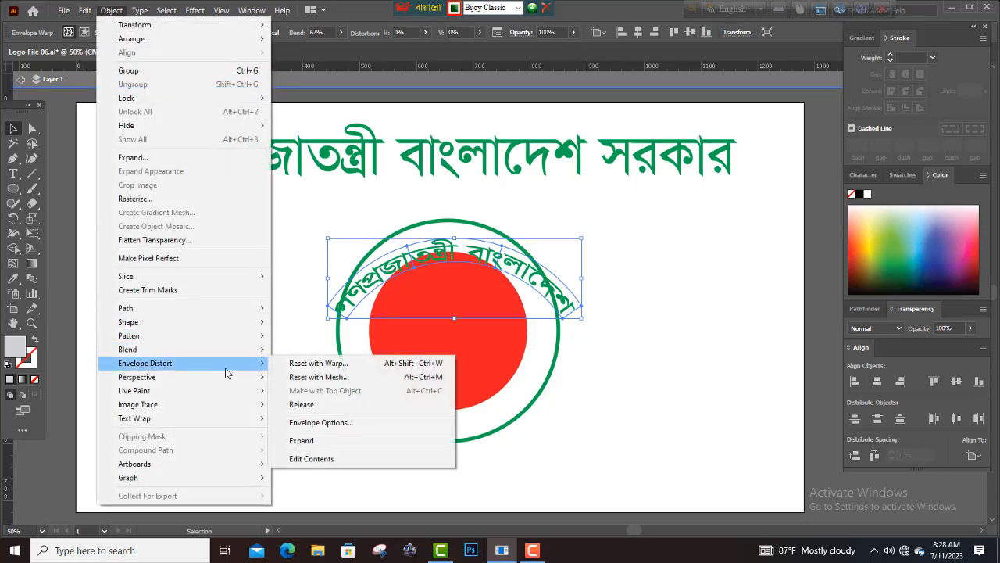
pyautogui.click(316, 364)
pyautogui.moveTo(649, 344); pyautogui.dragTo(676, 348)
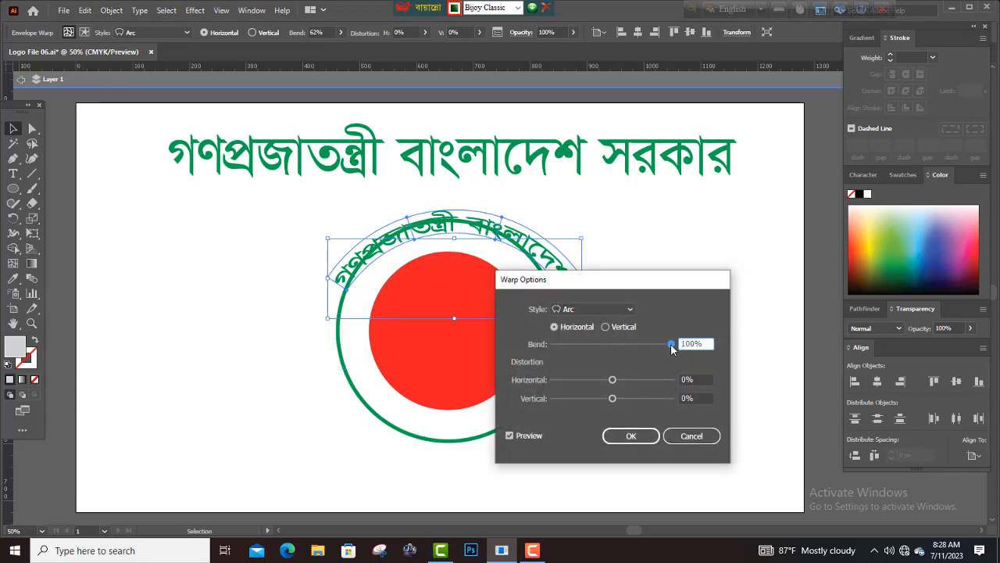
pyautogui.click(634, 433)
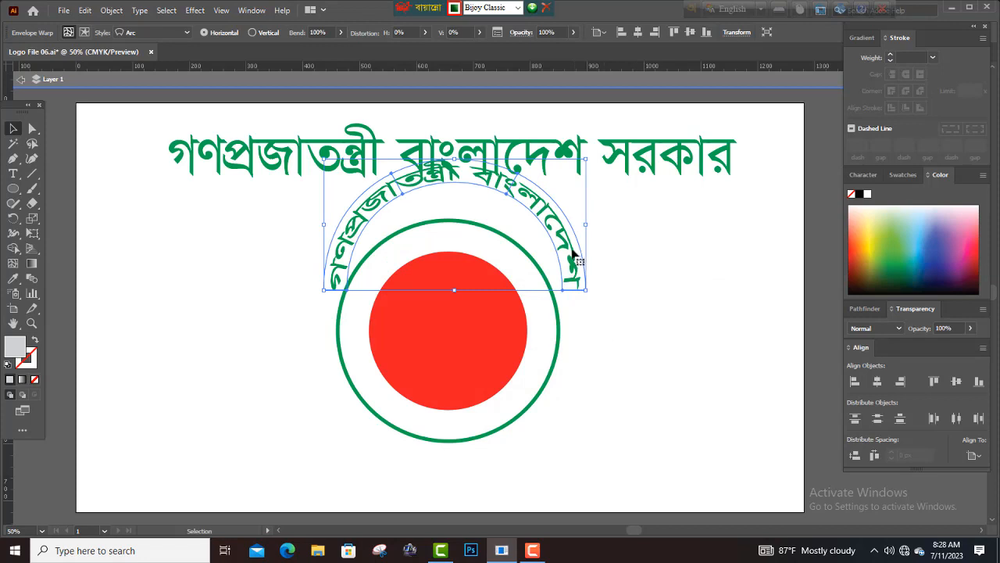
# - Place the semicircular text over the upper half of the ring and scale it down to about the outer circle's width
pyautogui.moveTo(580, 304); pyautogui.dragTo(572, 323)
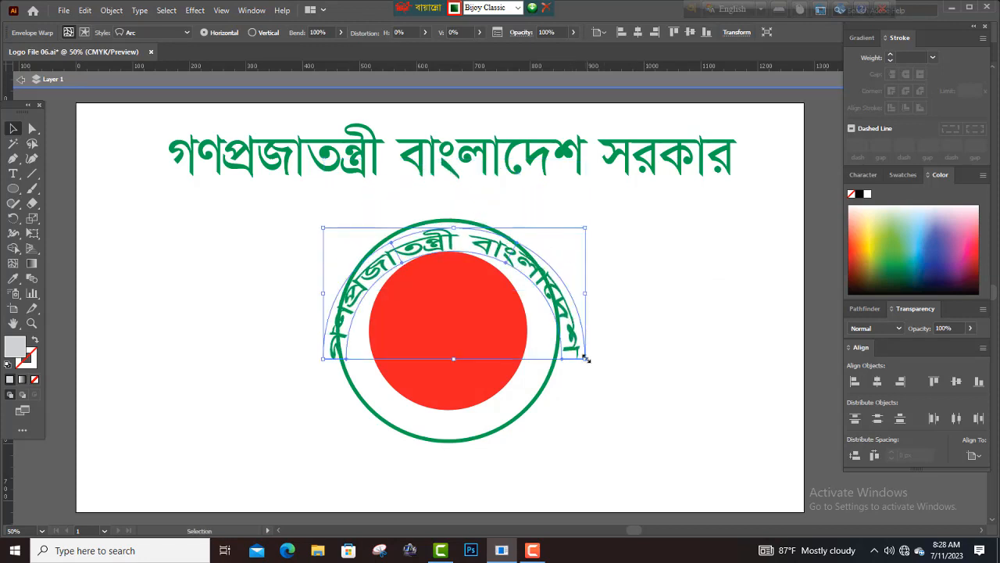
pyautogui.moveTo(586, 359); pyautogui.dragTo(559, 329)
pyautogui.moveTo(517, 268); pyautogui.dragTo(523, 267)
pyautogui.moveTo(565, 337)
pyautogui.mouseDown()
pyautogui.moveTo(555, 326)
pyautogui.moveTo(560, 345)
pyautogui.mouseUp()
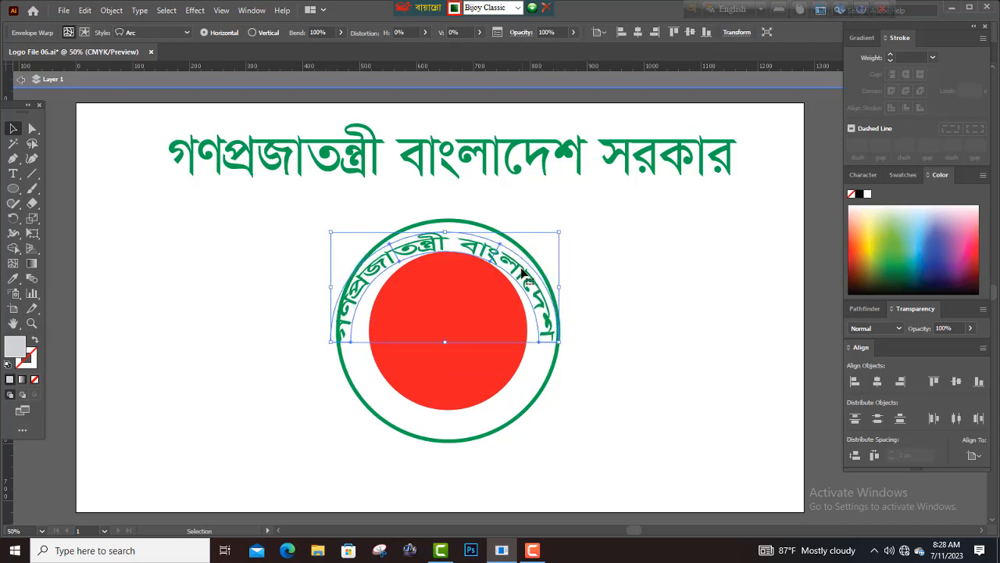
pyautogui.moveTo(525, 269); pyautogui.dragTo(524, 265)
pyautogui.moveTo(562, 343); pyautogui.dragTo(558, 353)
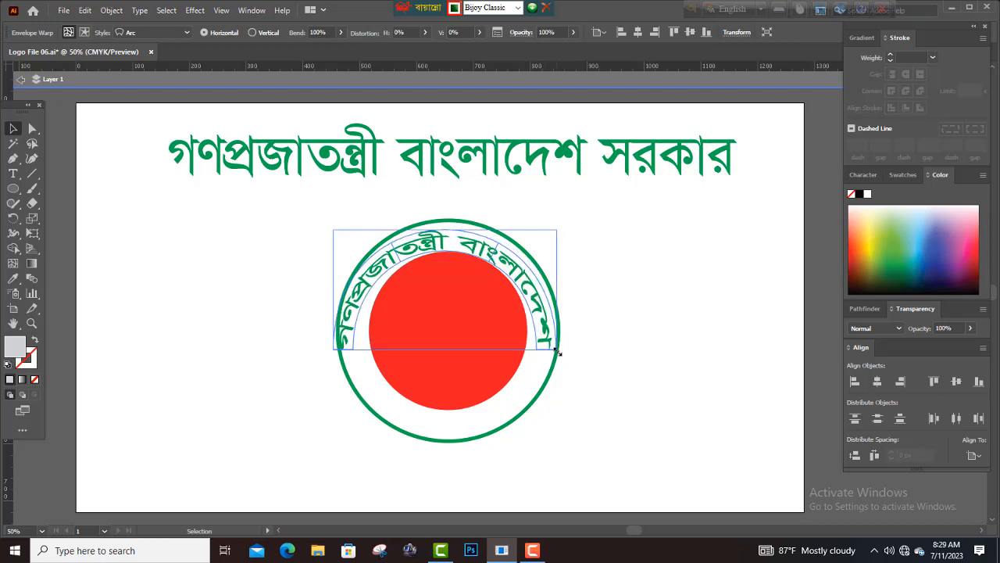
pyautogui.moveTo(538, 300)
pyautogui.mouseDown()
pyautogui.moveTo(540, 291)
pyautogui.moveTo(541, 306)
pyautogui.mouseUp()
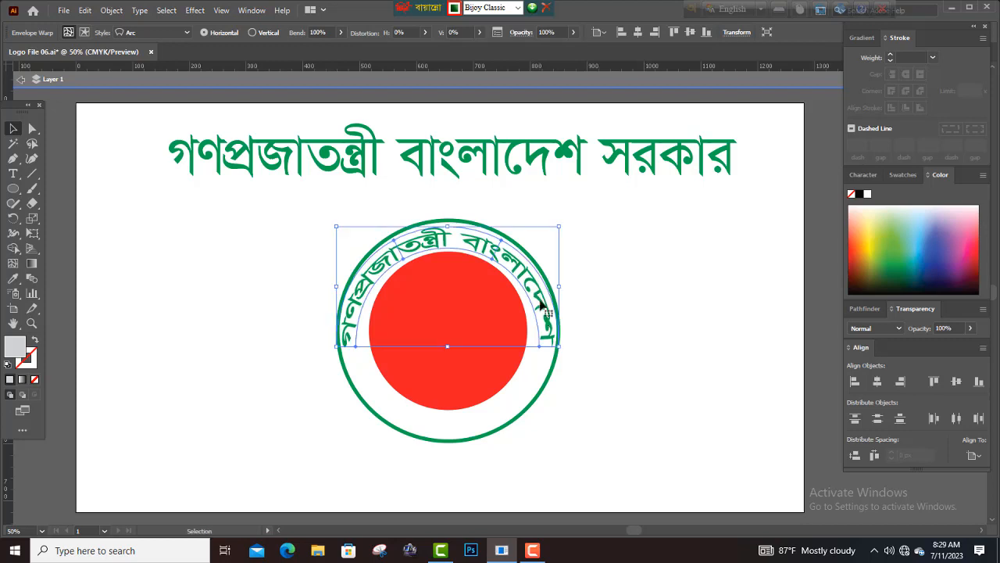
# - Fine-tune the curved text's width, height and position so it sits evenly between the red disc and the green outer circle
pyautogui.moveTo(558, 349); pyautogui.dragTo(555, 347)
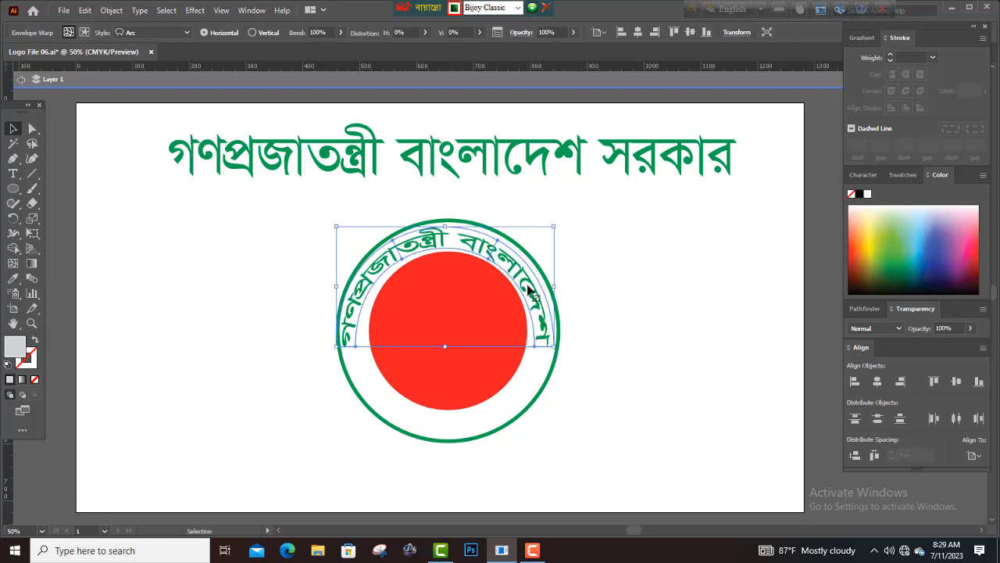
pyautogui.moveTo(529, 287); pyautogui.dragTo(541, 315)
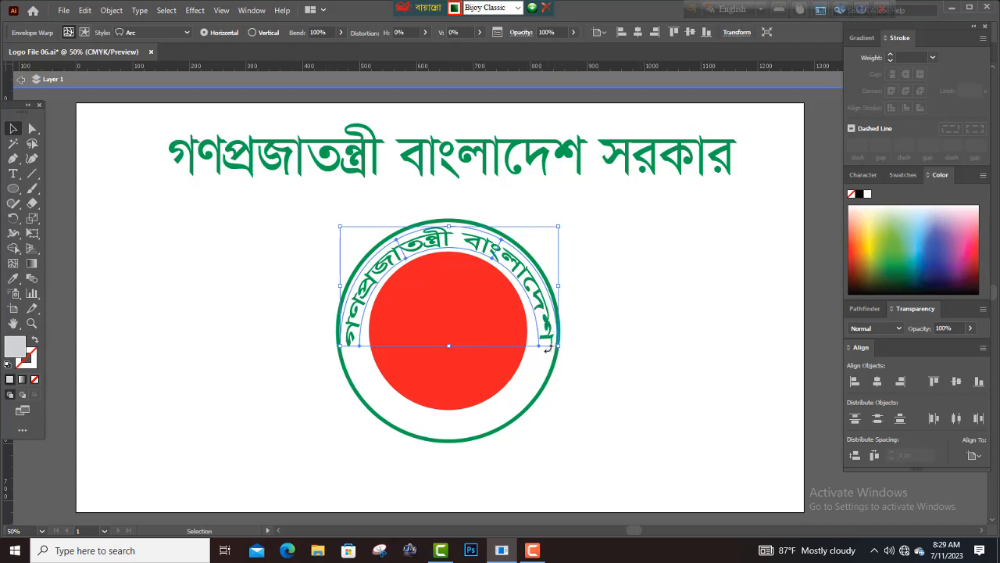
pyautogui.moveTo(450, 346); pyautogui.dragTo(449, 341)
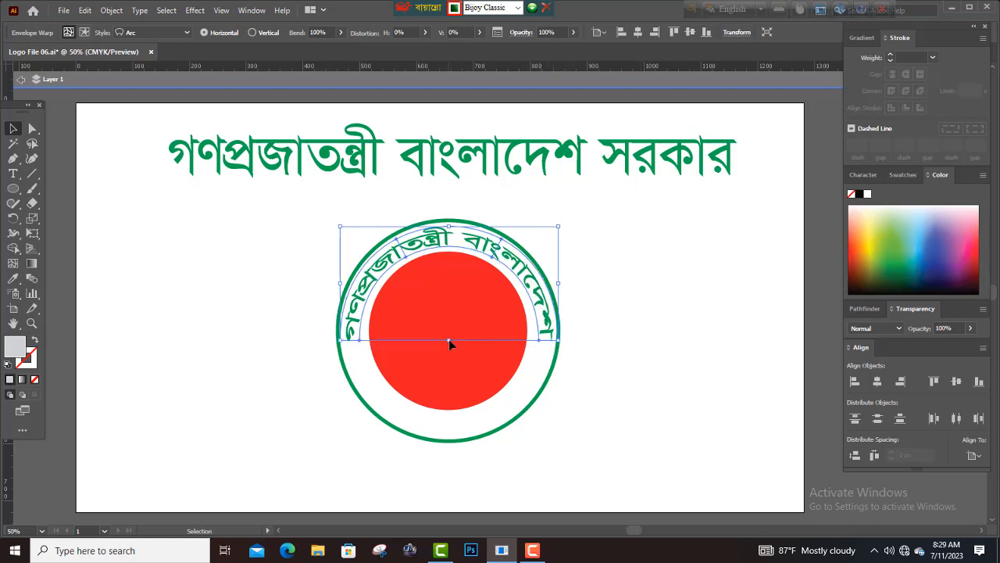
pyautogui.click(643, 334)
pyautogui.click(545, 308)
pyautogui.moveTo(341, 337); pyautogui.dragTo(343, 338)
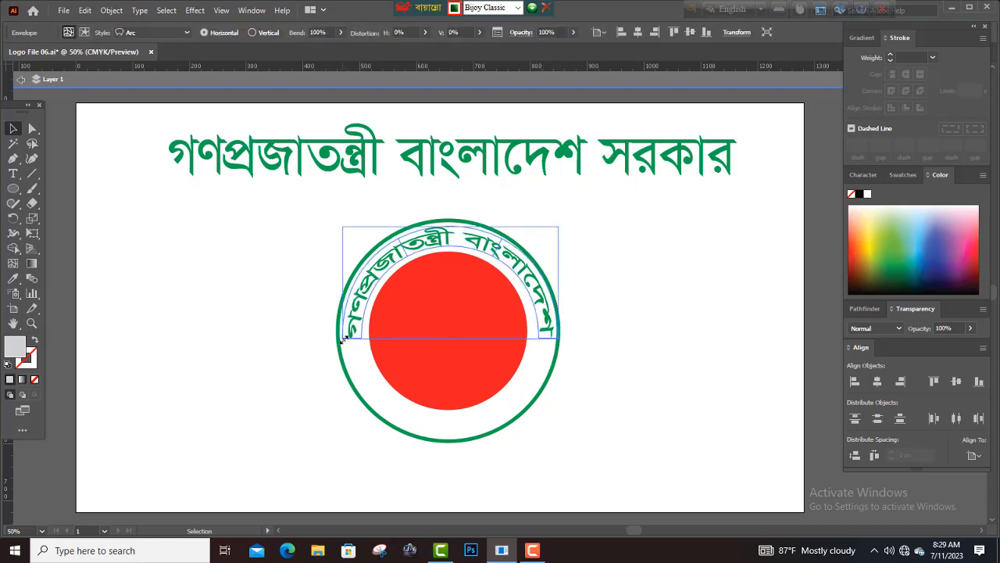
pyautogui.moveTo(558, 339); pyautogui.dragTo(554, 339)
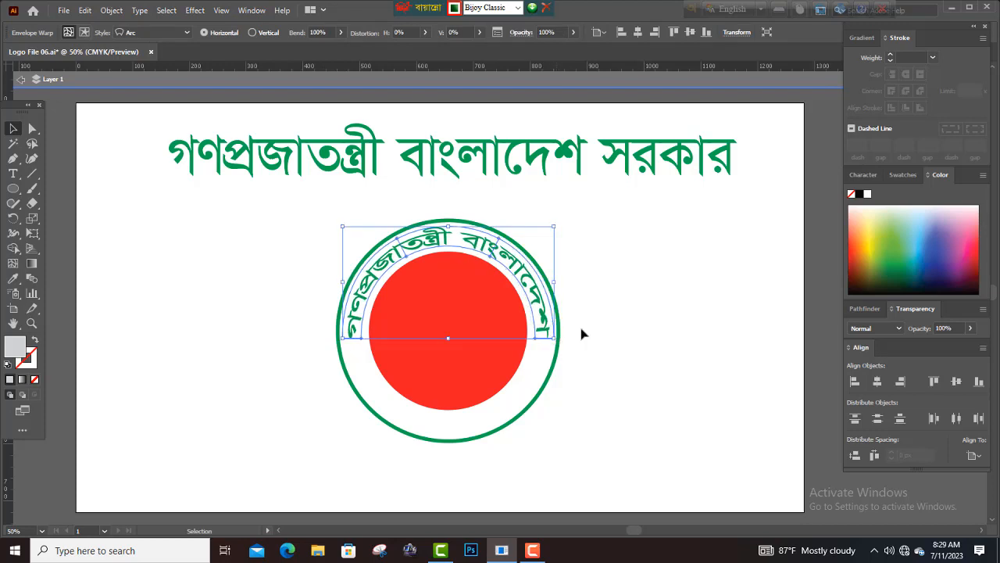
pyautogui.click(648, 310)
pyautogui.scroll(-4, 496, 321)
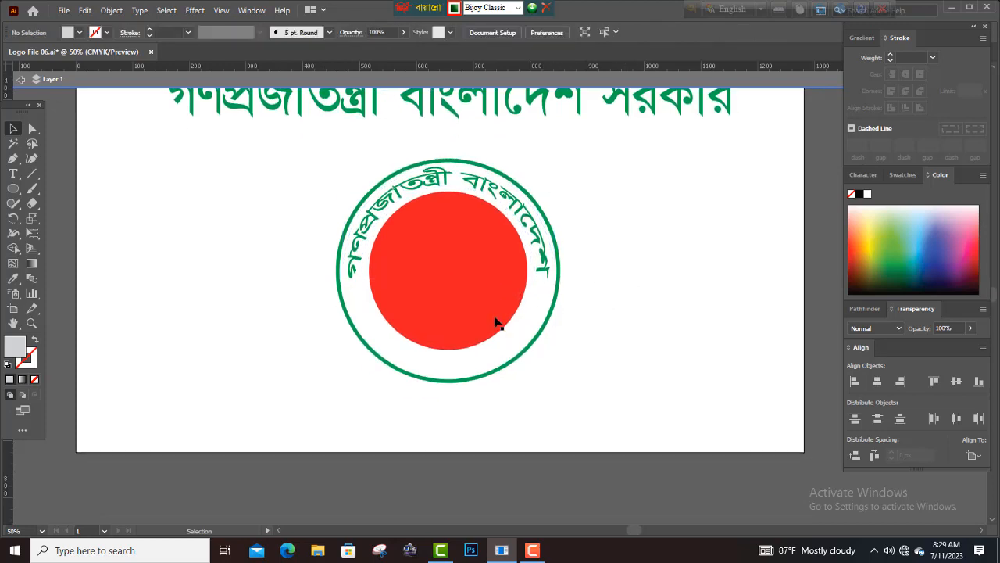
pyautogui.scroll(4, 495, 320)
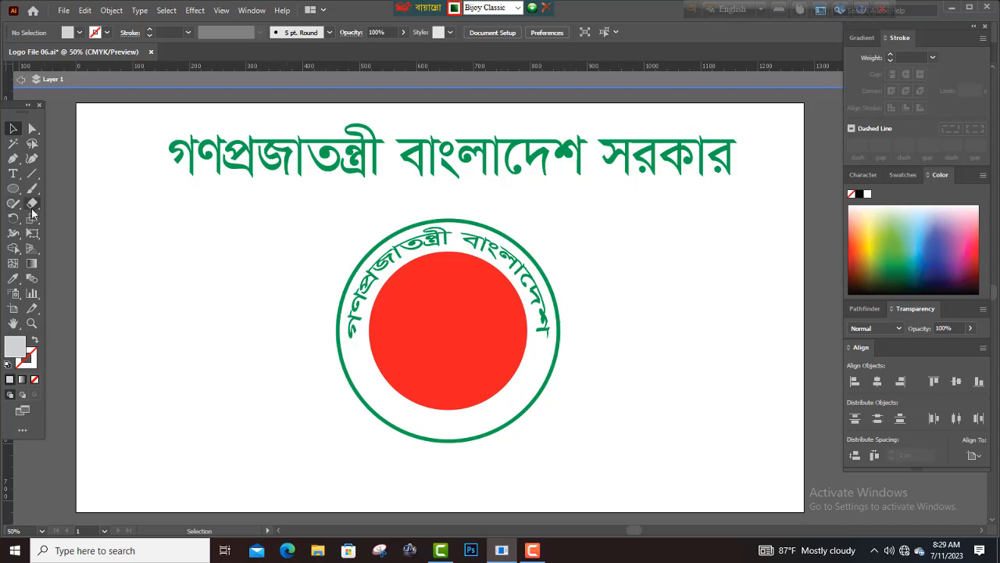
# - Copy the word "সরকার" from the heading, paste it as separate text and move it to the lower left of the circles
pyautogui.doubleClick(658, 155)
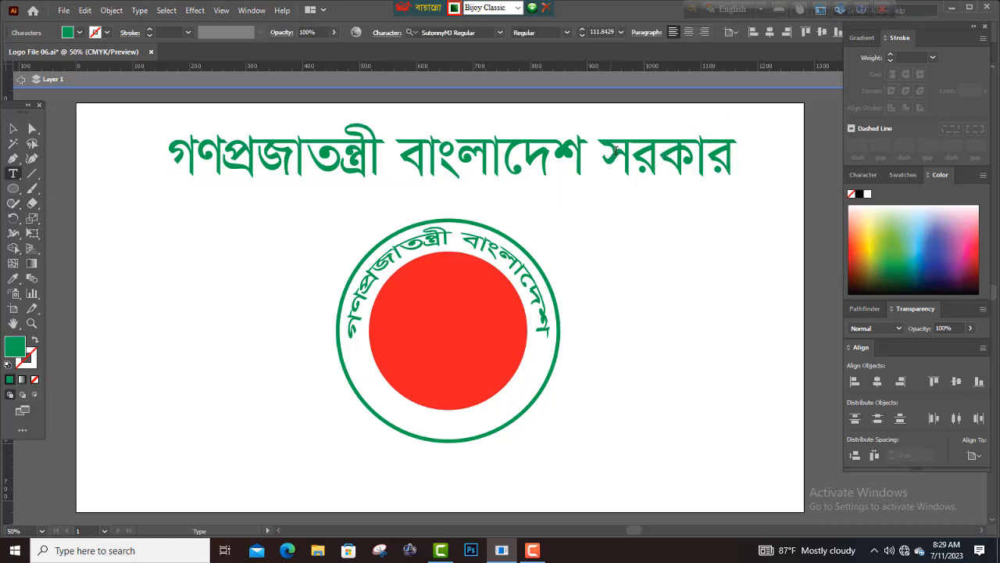
pyautogui.moveTo(616, 151); pyautogui.dragTo(750, 151)
pyautogui.hotkey('ctrl', 'c')
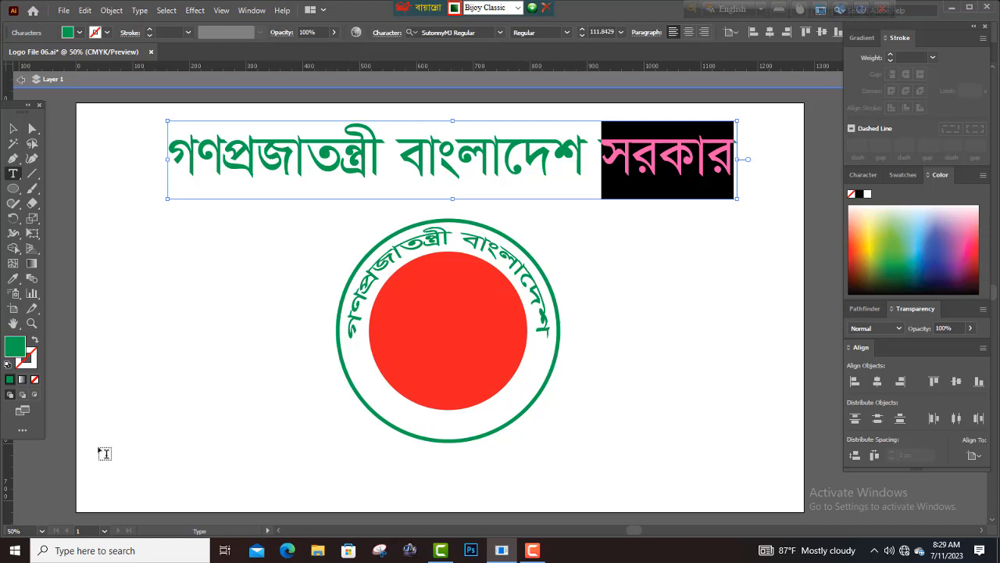
pyautogui.press('Escape')
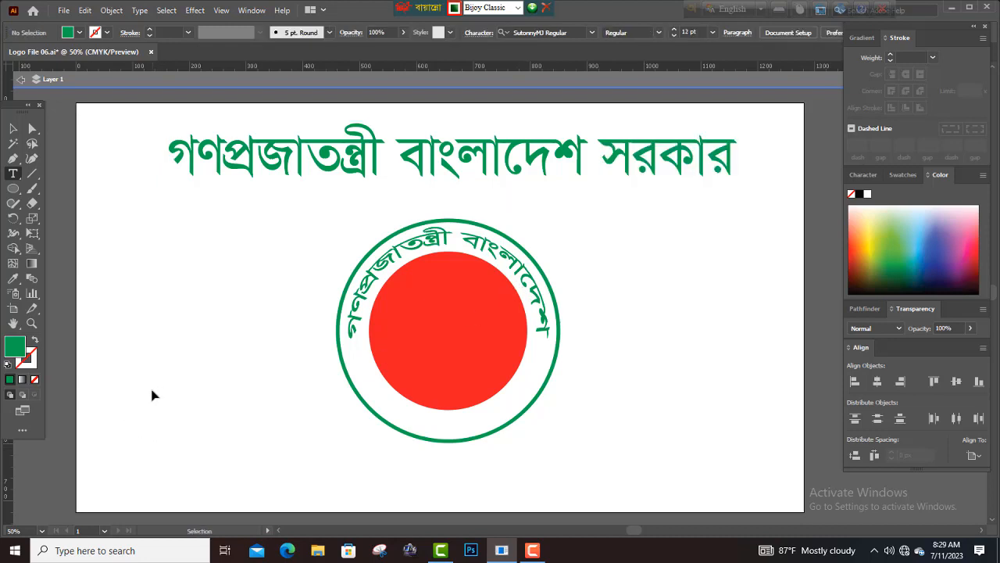
pyautogui.hotkey('ctrl', 'v')
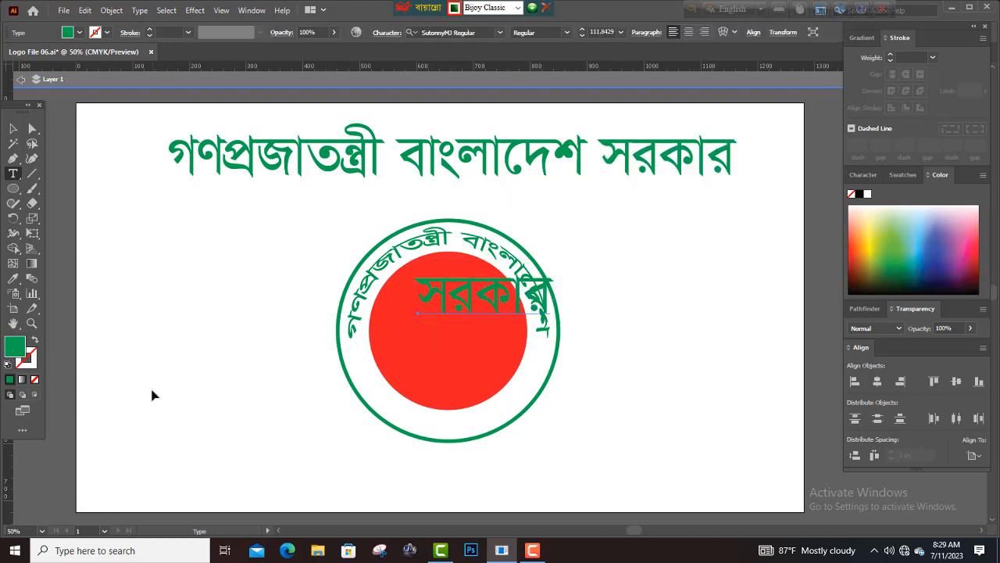
pyautogui.click(32, 129)
pyautogui.moveTo(464, 305); pyautogui.dragTo(256, 440)
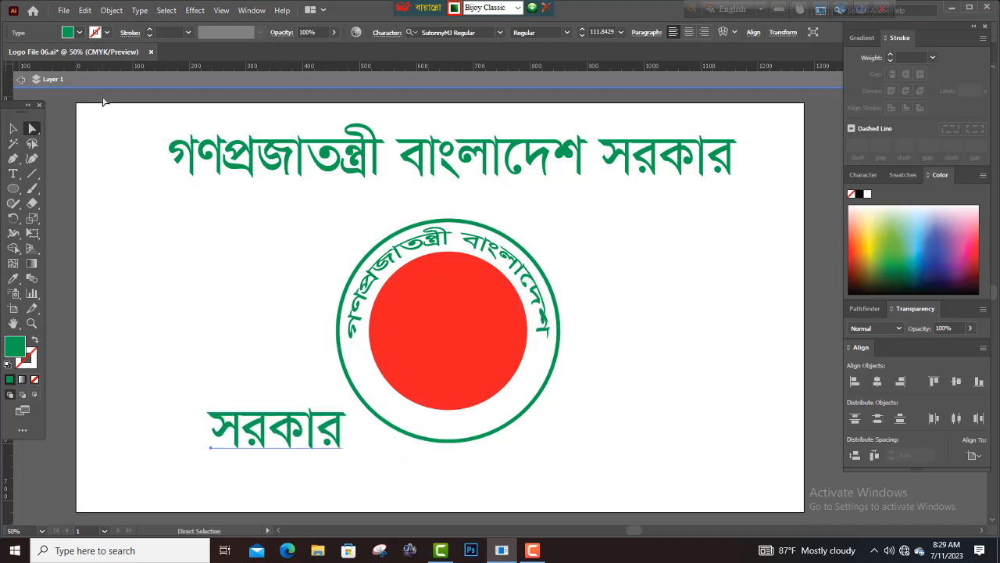
# - Apply an envelope warp to the "সরকার" text with the Arc style, horizontal, and a -92% bend
pyautogui.click(111, 10)
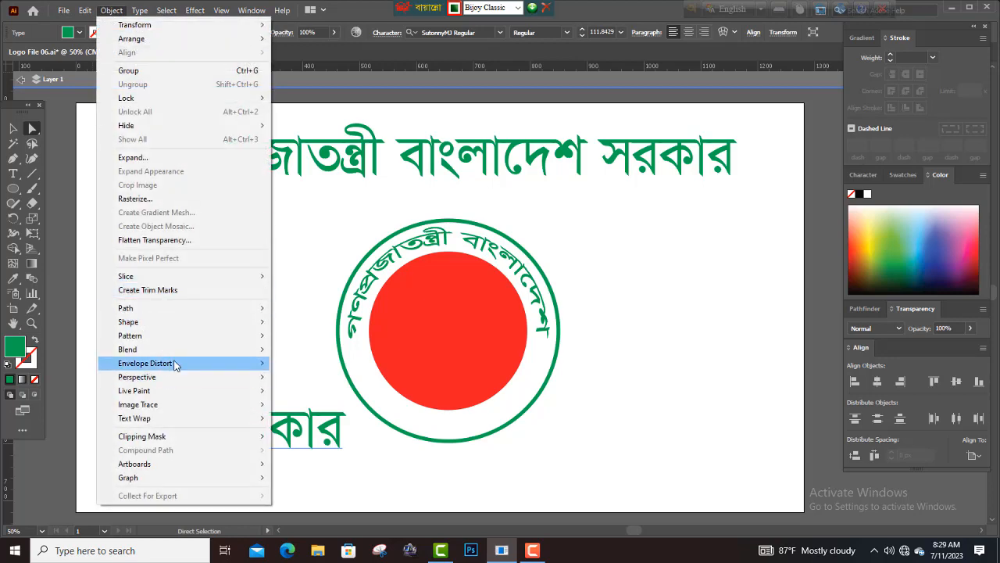
pyautogui.moveTo(177, 364)
pyautogui.click(330, 365)
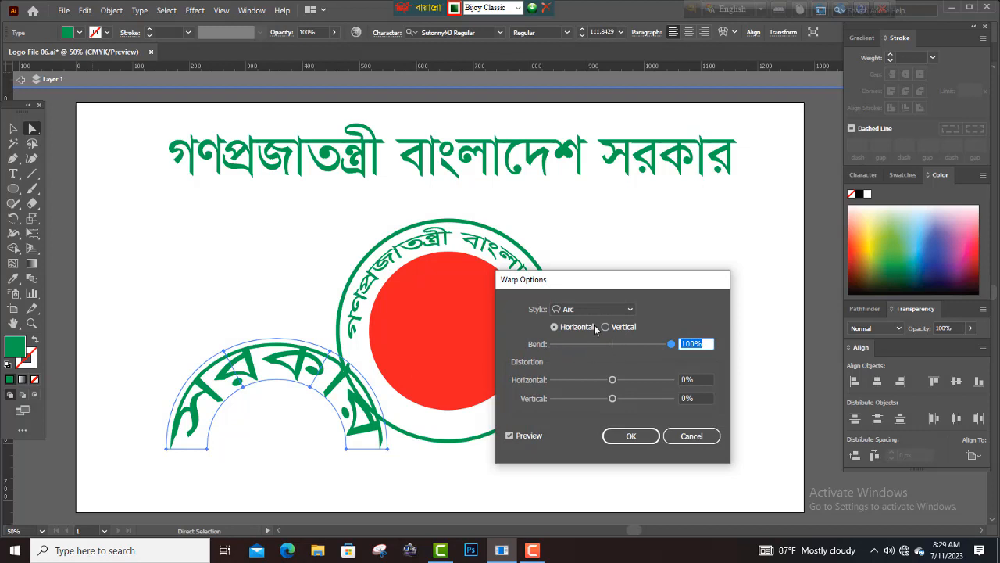
pyautogui.moveTo(671, 347); pyautogui.dragTo(564, 350)
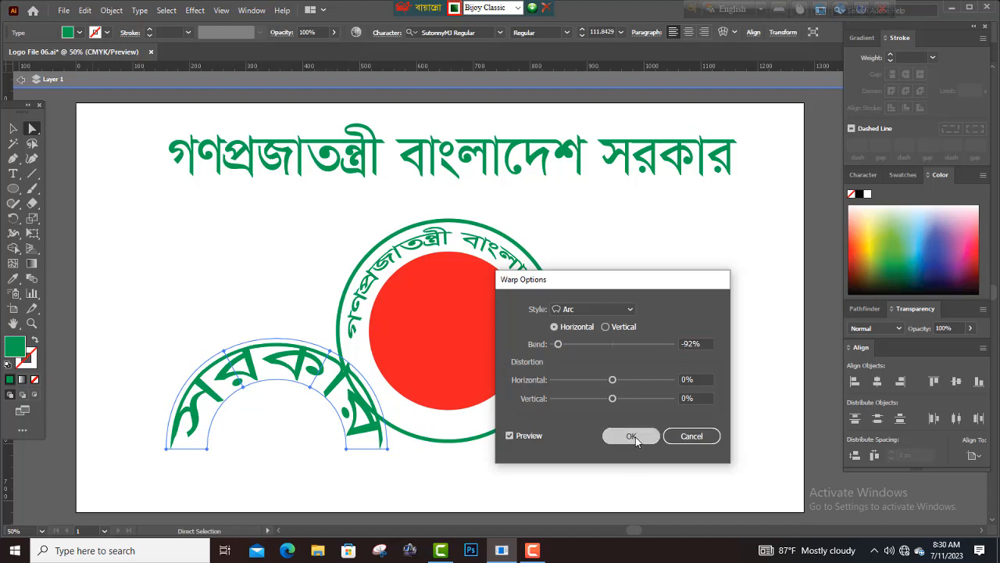
pyautogui.click(636, 437)
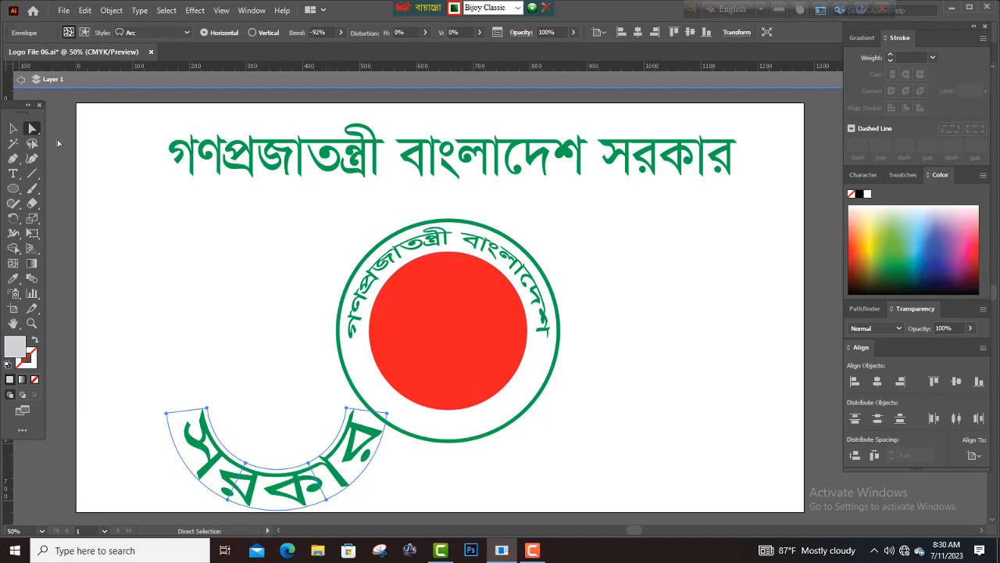
# - Scale the curved "সরকার" text down and position it along the bottom of the ring between the disc and outer circle
pyautogui.click(13, 129)
pyautogui.scroll(-3, 336, 422)
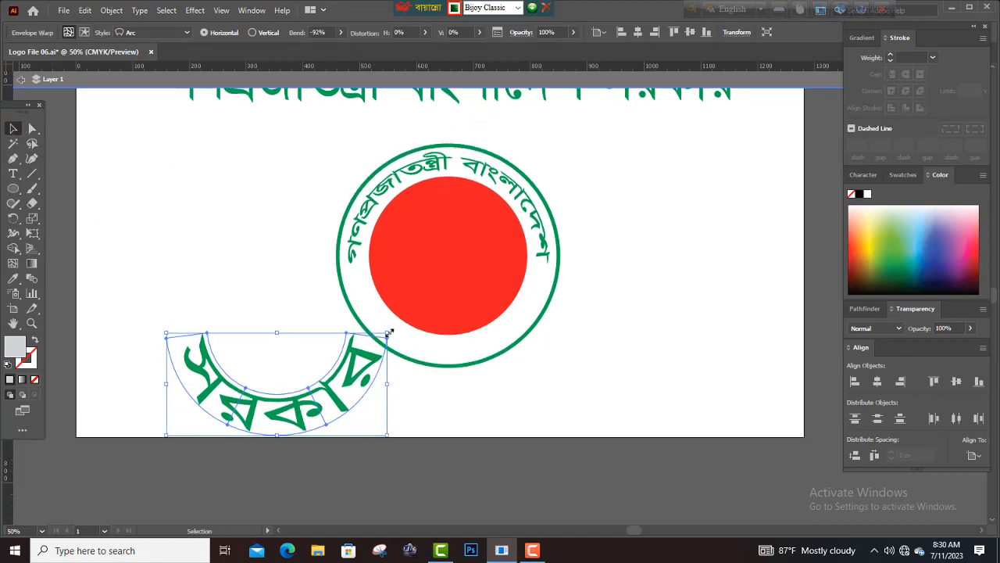
pyautogui.moveTo(389, 333); pyautogui.dragTo(500, 375)
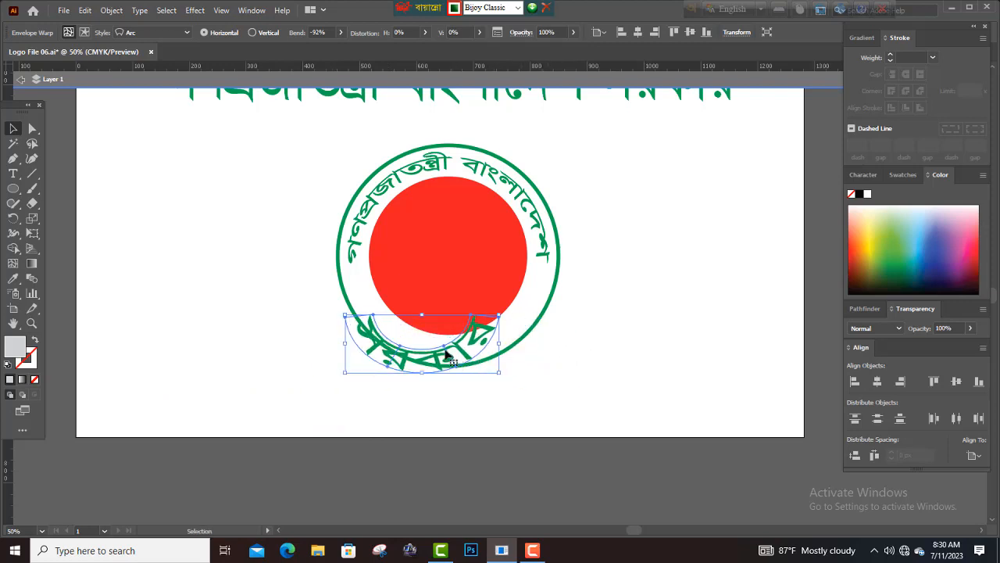
pyautogui.moveTo(445, 350); pyautogui.dragTo(466, 346)
# - Reset the "সরকার" text's envelope warp to a horizontal Arc with a -53% bend and scale it down within the ring
pyautogui.click(86, 12)
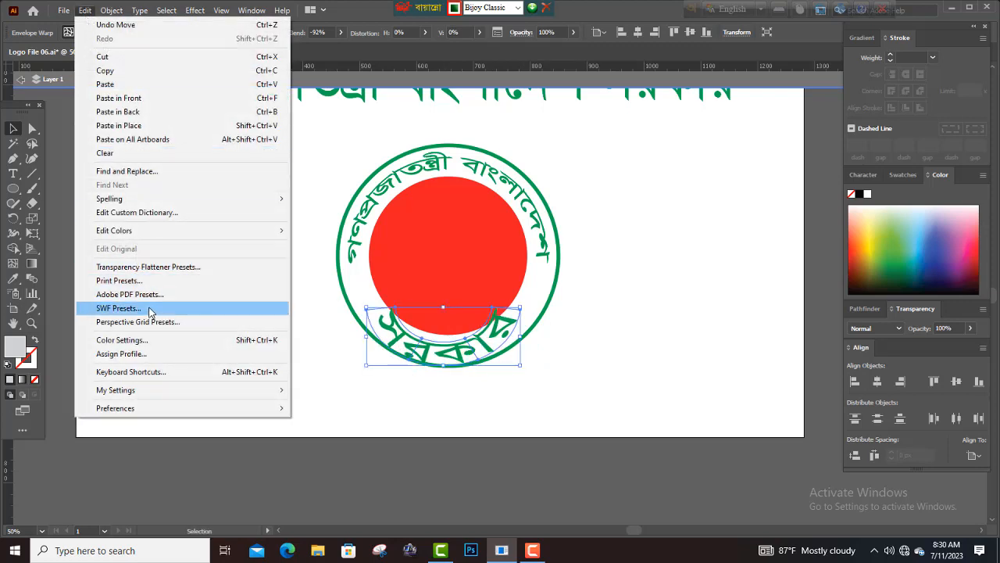
pyautogui.moveTo(112, 11)
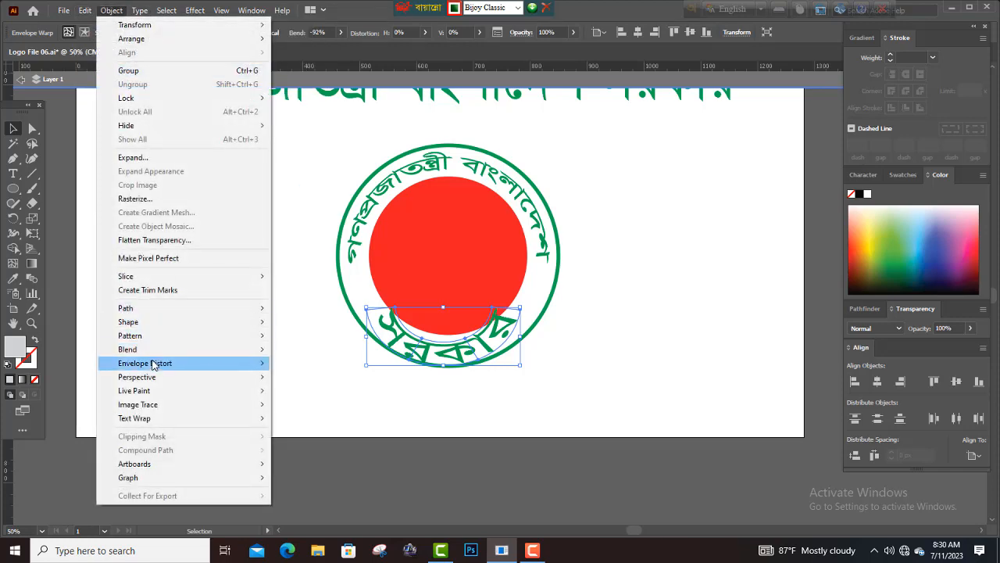
pyautogui.moveTo(155, 366)
pyautogui.click(340, 364)
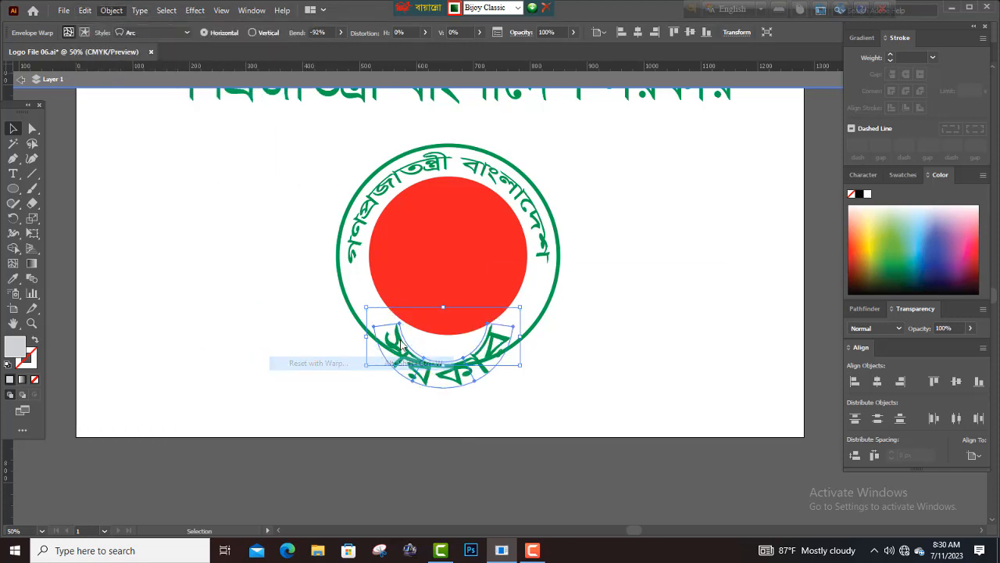
pyautogui.click(570, 346)
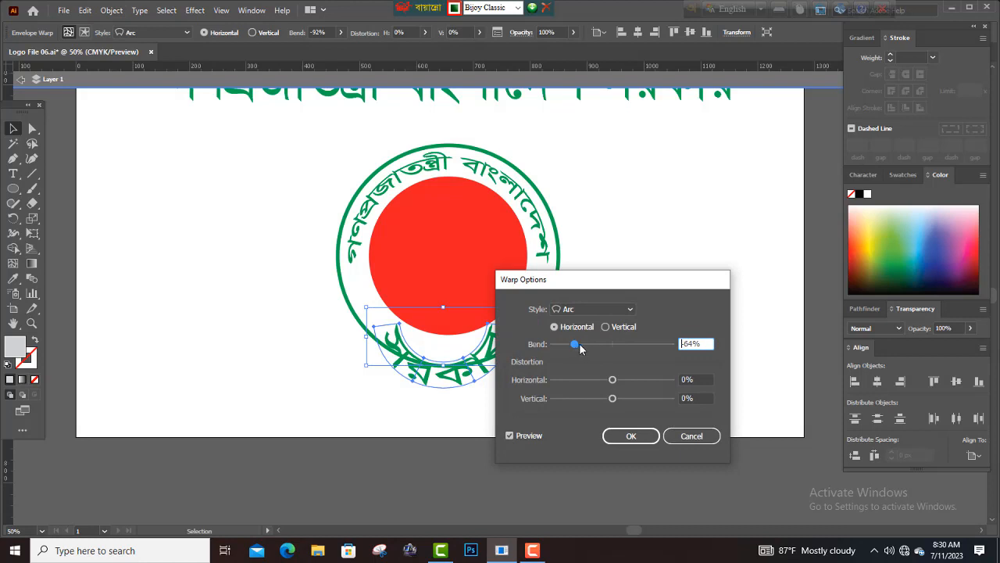
pyautogui.moveTo(579, 343); pyautogui.dragTo(583, 344)
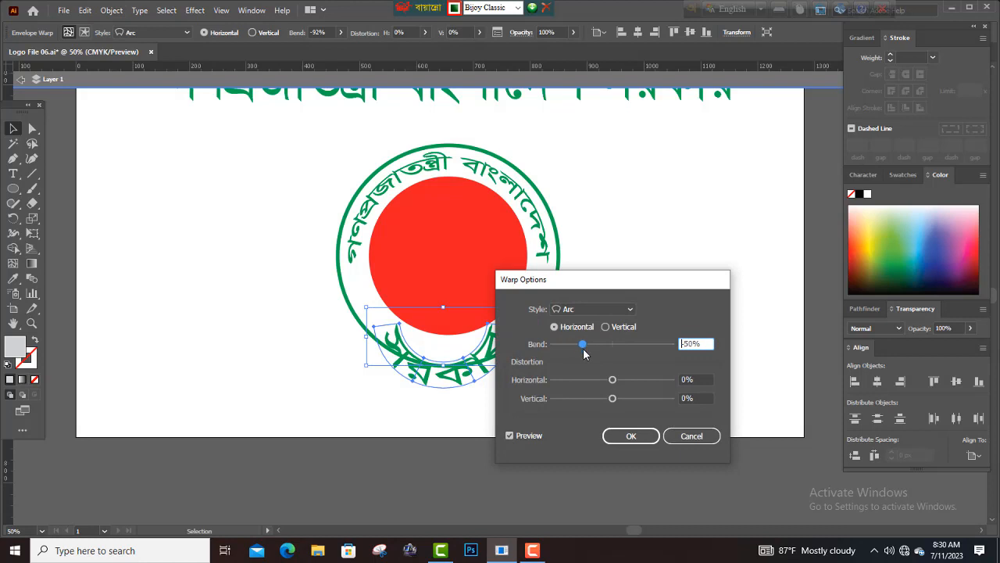
pyautogui.click(639, 437)
pyautogui.click(602, 417)
pyautogui.click(479, 349)
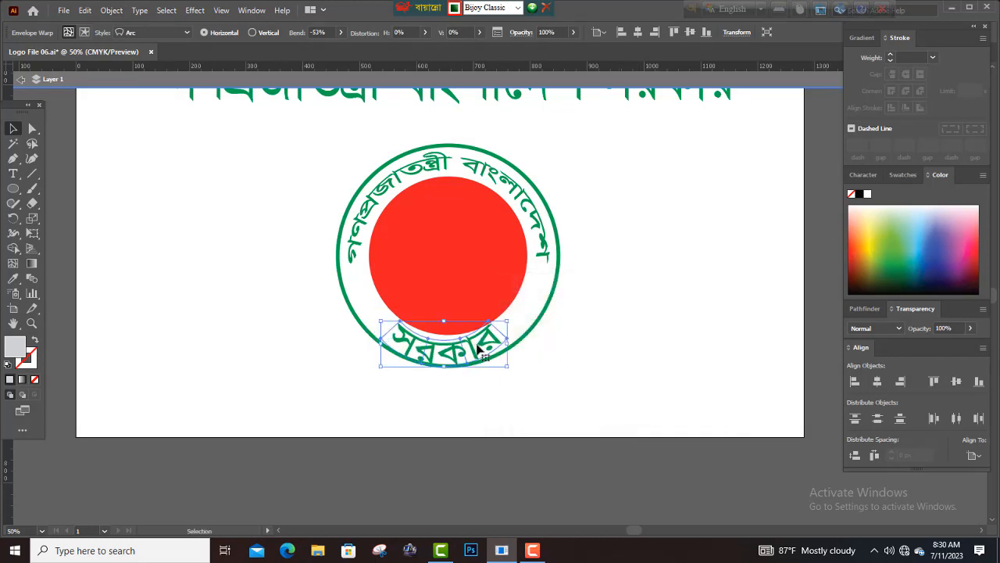
pyautogui.moveTo(507, 365); pyautogui.dragTo(489, 353)
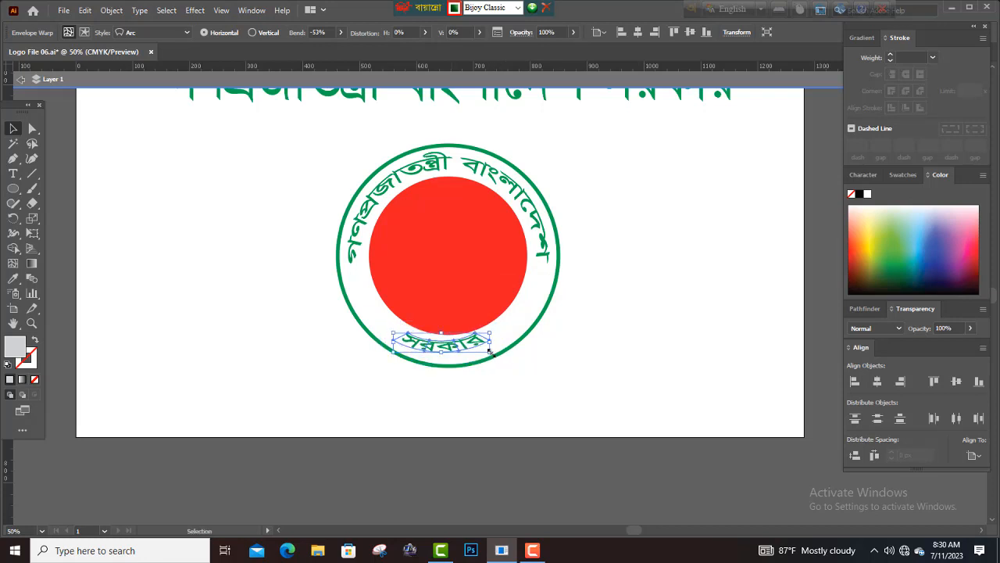
# - Reset the "সরকার" text's Arc warp with a -72% bend and stretch it wider below the red disc
pyautogui.rightClick(462, 355)
pyautogui.moveTo(517, 292)
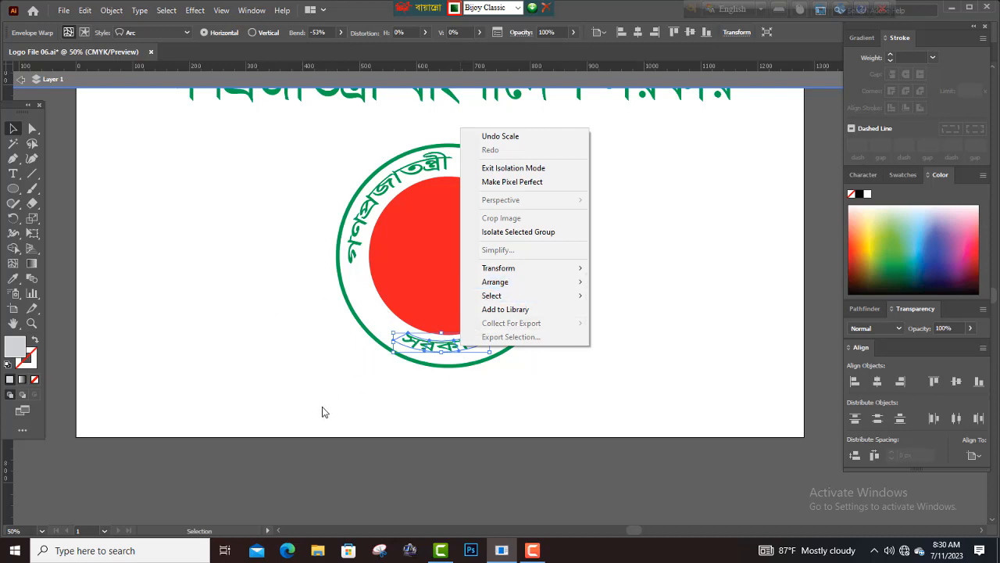
pyautogui.click(104, 10)
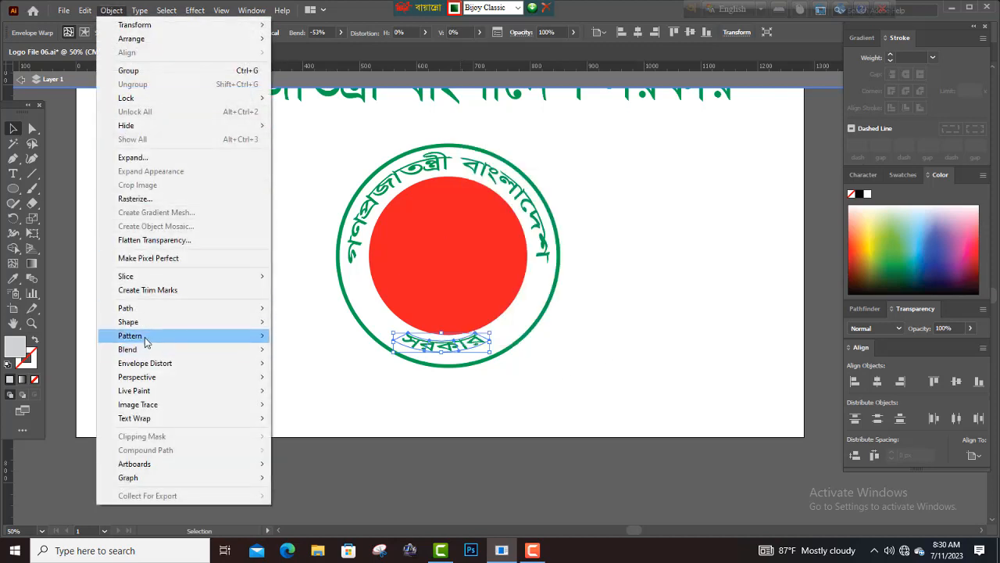
pyautogui.moveTo(197, 364)
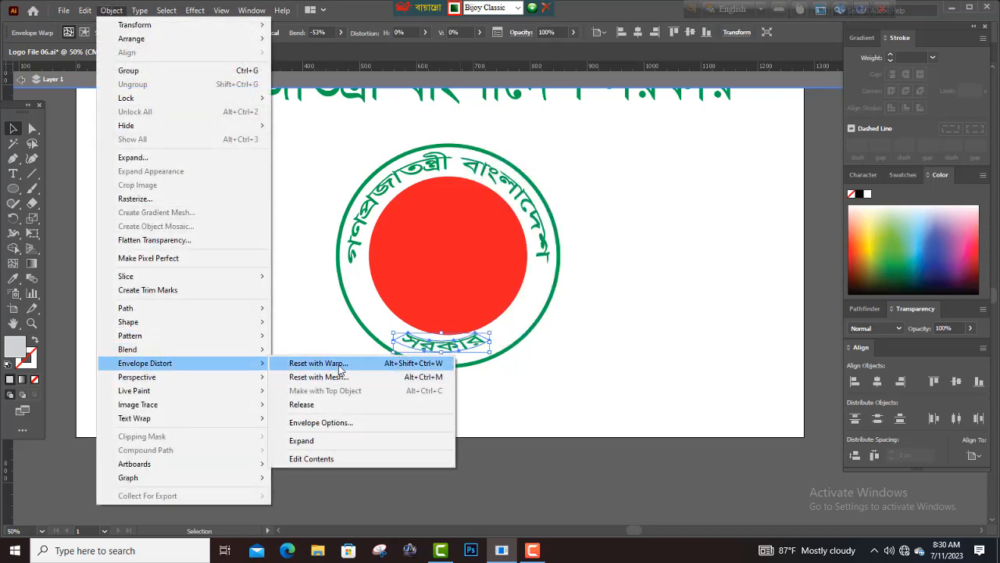
pyautogui.click(340, 367)
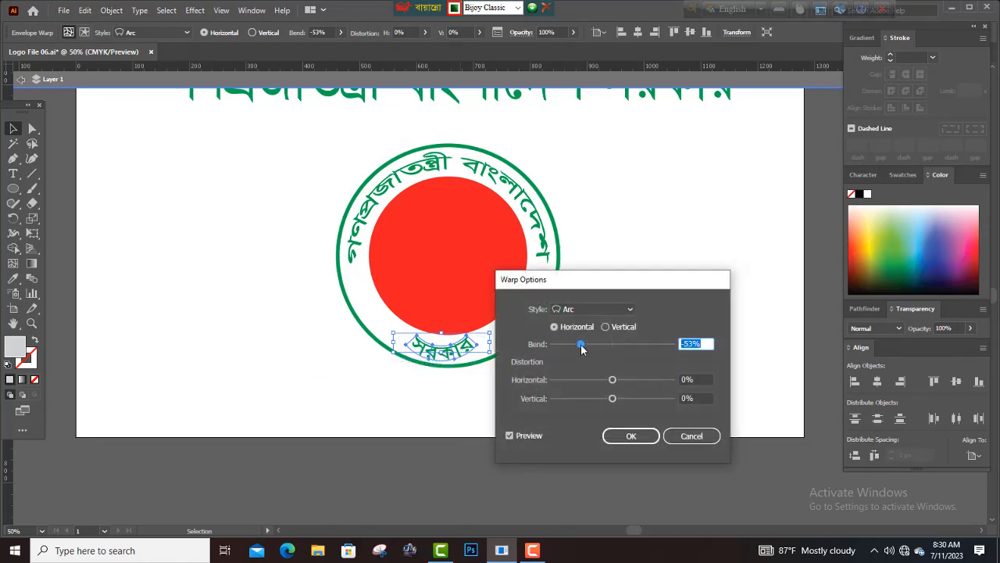
pyautogui.moveTo(582, 349); pyautogui.dragTo(569, 348)
pyautogui.click(622, 436)
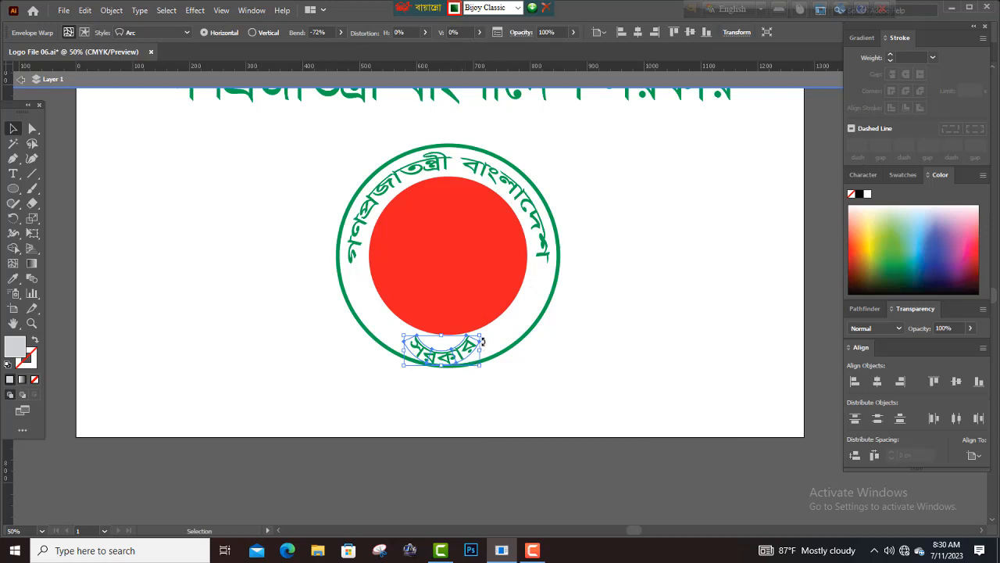
pyautogui.moveTo(481, 337)
pyautogui.mouseDown()
pyautogui.moveTo(523, 327)
pyautogui.moveTo(456, 352)
pyautogui.moveTo(492, 341)
pyautogui.moveTo(474, 344)
pyautogui.moveTo(494, 330)
pyautogui.mouseUp()
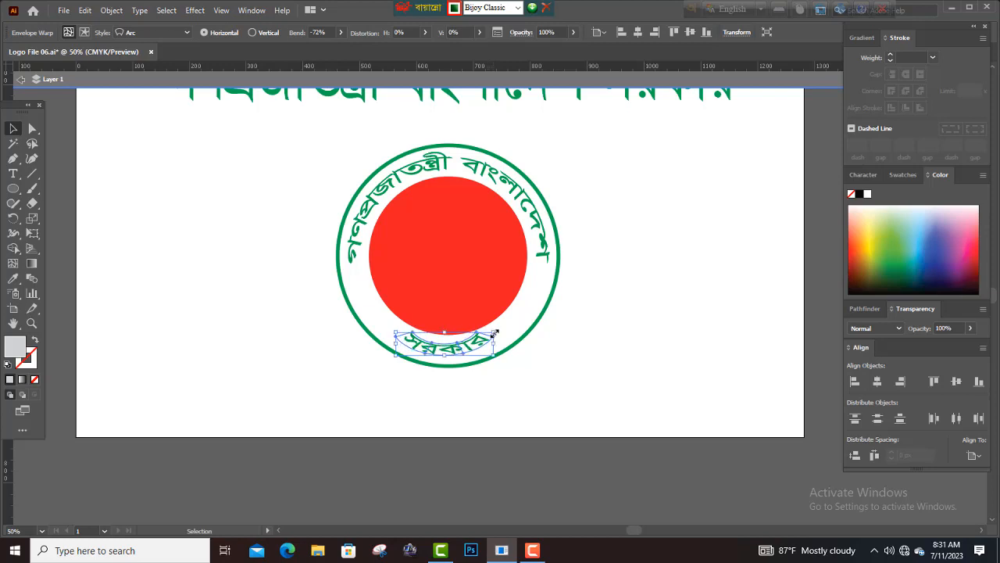
# - Reset the "সরকার" text's envelope warp to a horizontal Arc with a -45% bend
pyautogui.rightClick(464, 349)
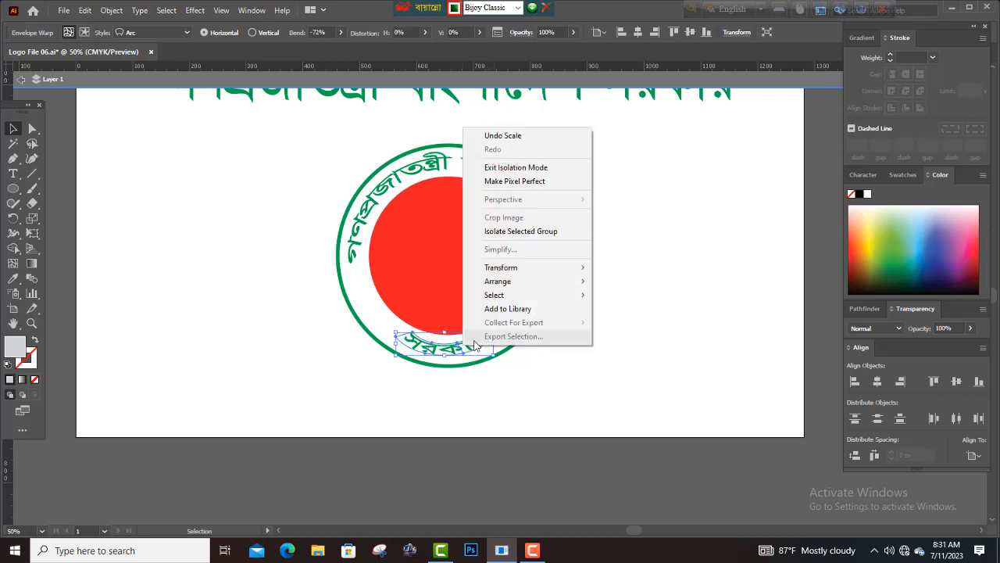
pyautogui.click(107, 10)
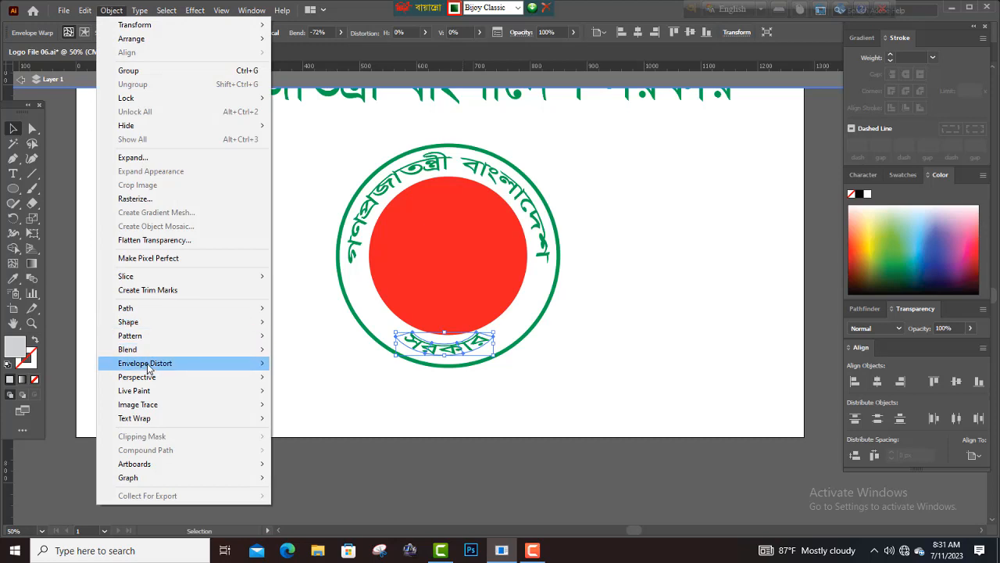
pyautogui.moveTo(149, 367)
pyautogui.click(336, 364)
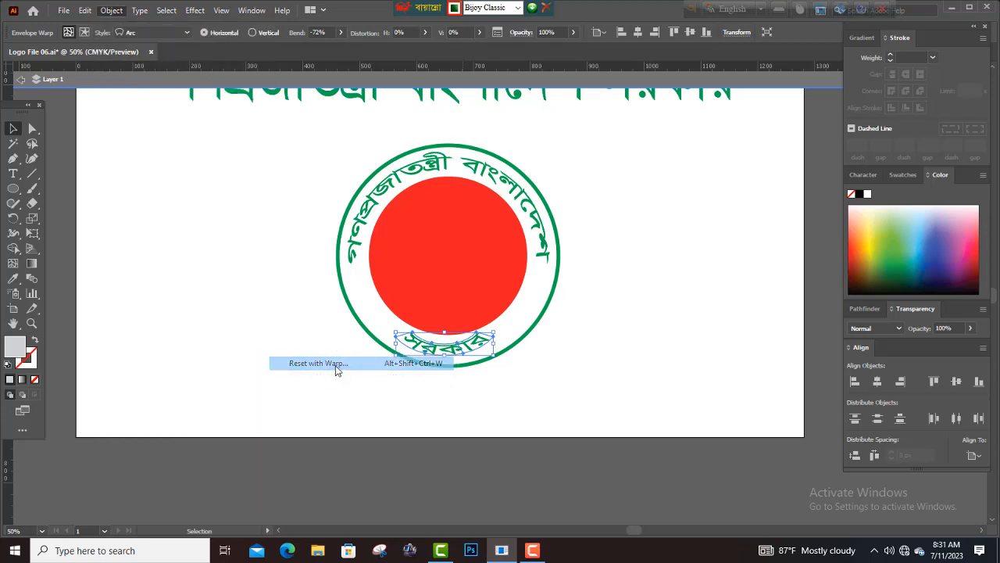
pyautogui.moveTo(570, 345); pyautogui.dragTo(576, 347)
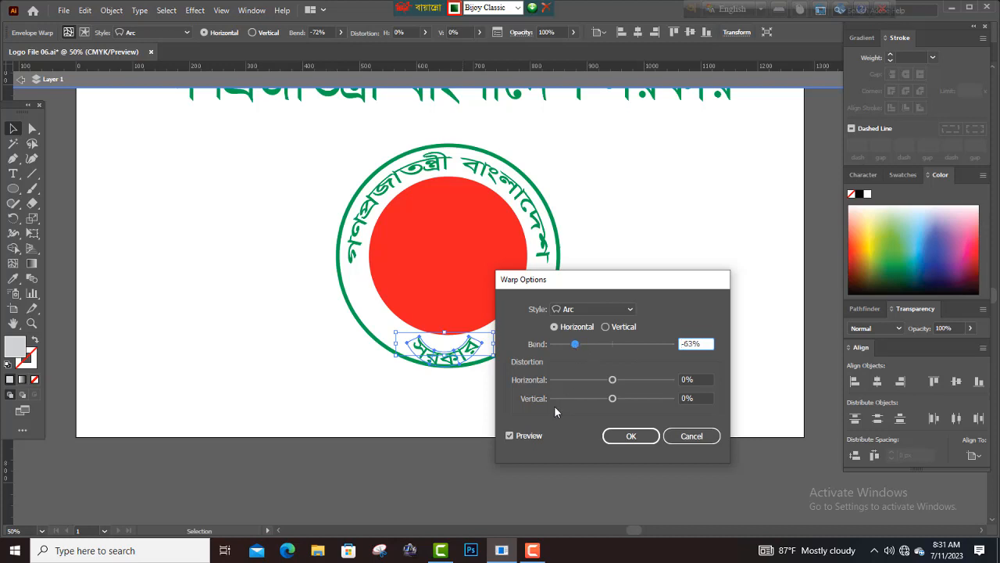
pyautogui.click(510, 435)
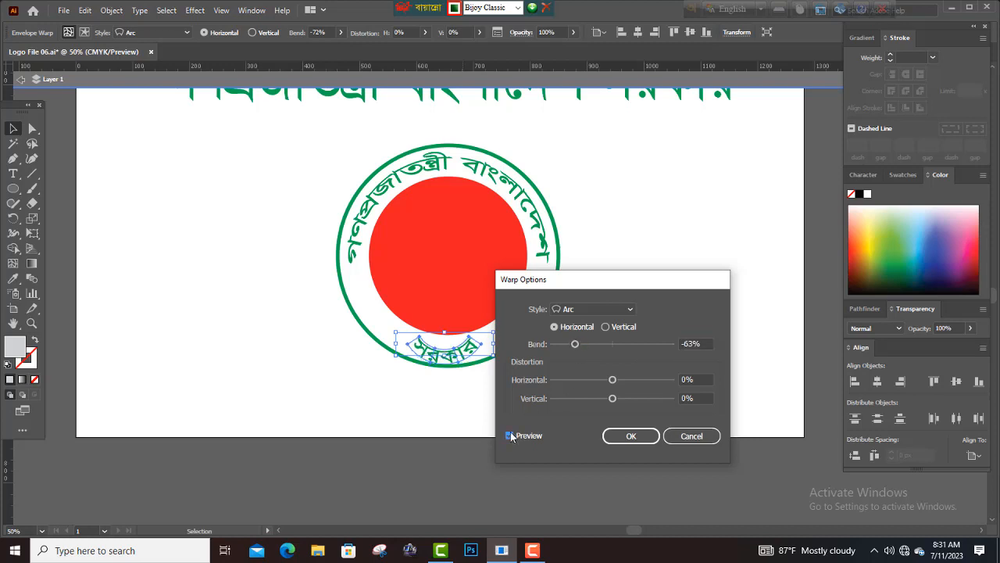
pyautogui.moveTo(575, 345)
pyautogui.mouseDown()
pyautogui.moveTo(587, 351)
pyautogui.moveTo(576, 353)
pyautogui.moveTo(587, 346)
pyautogui.mouseUp()
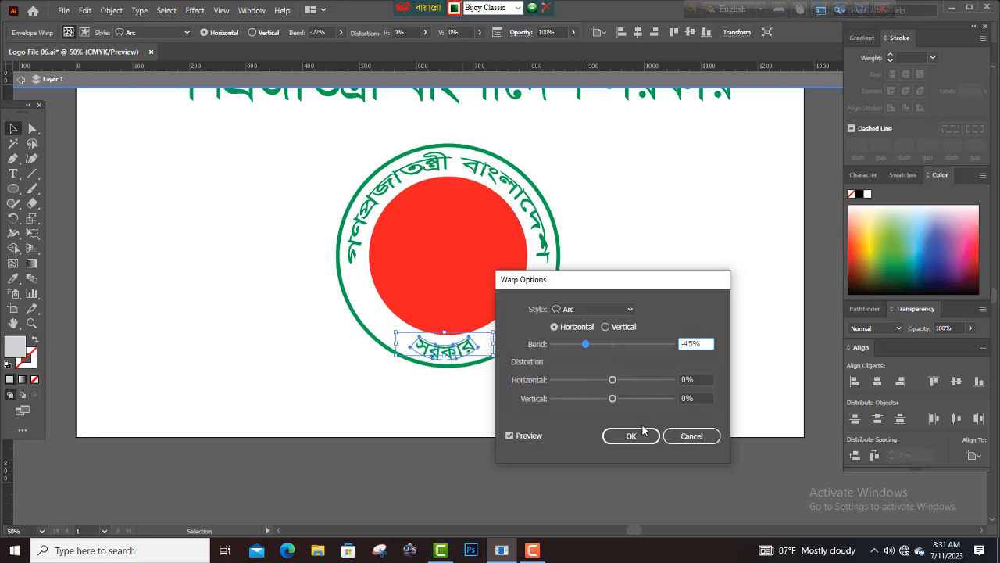
pyautogui.click(630, 435)
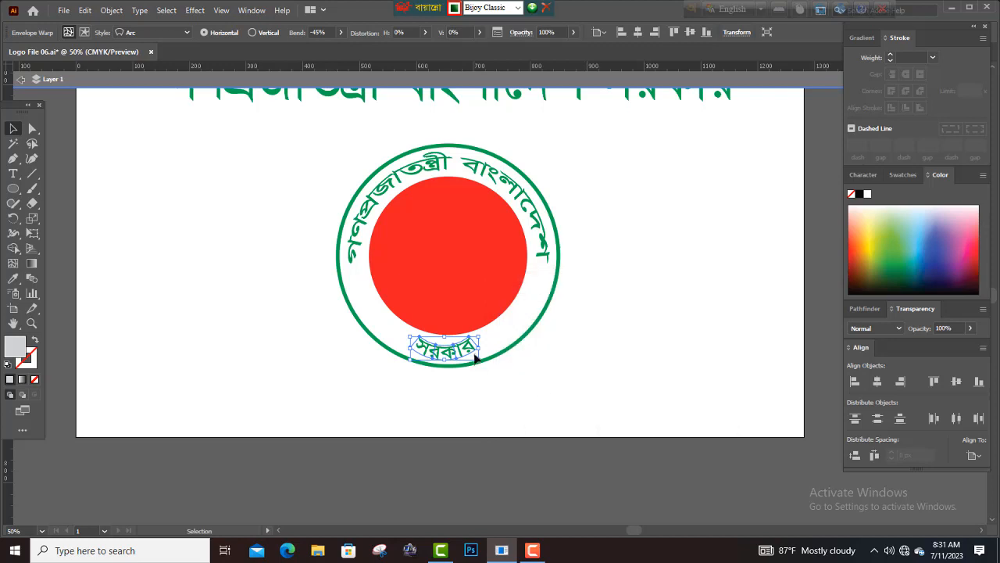
# - Enlarge the curved "সরকার" text and centre it in the bottom of the ring between the disc and outer circle
pyautogui.moveTo(479, 349)
pyautogui.mouseDown()
pyautogui.moveTo(501, 349)
pyautogui.moveTo(462, 351)
pyautogui.moveTo(508, 365)
pyautogui.moveTo(469, 346)
pyautogui.mouseUp()
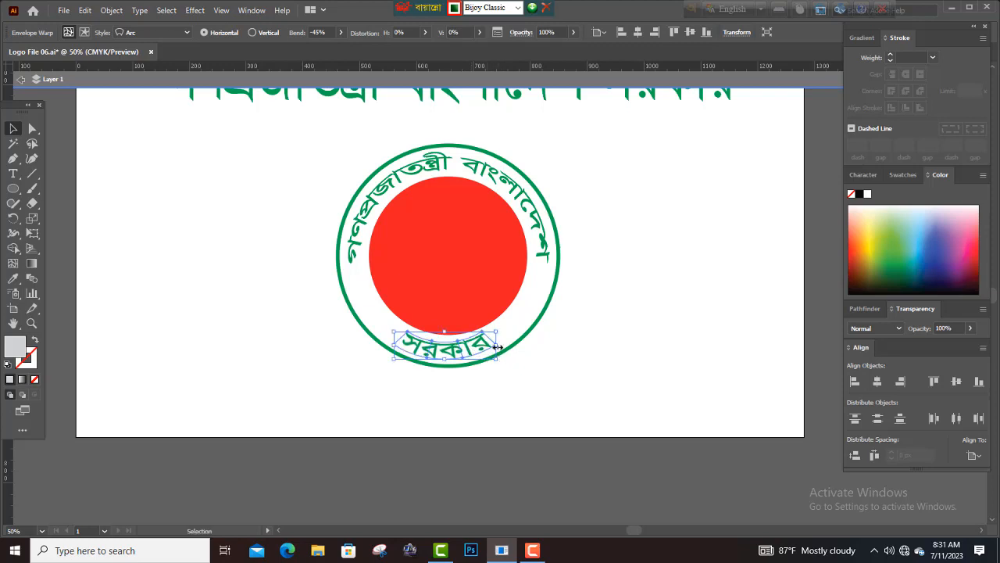
pyautogui.moveTo(501, 342); pyautogui.dragTo(474, 348)
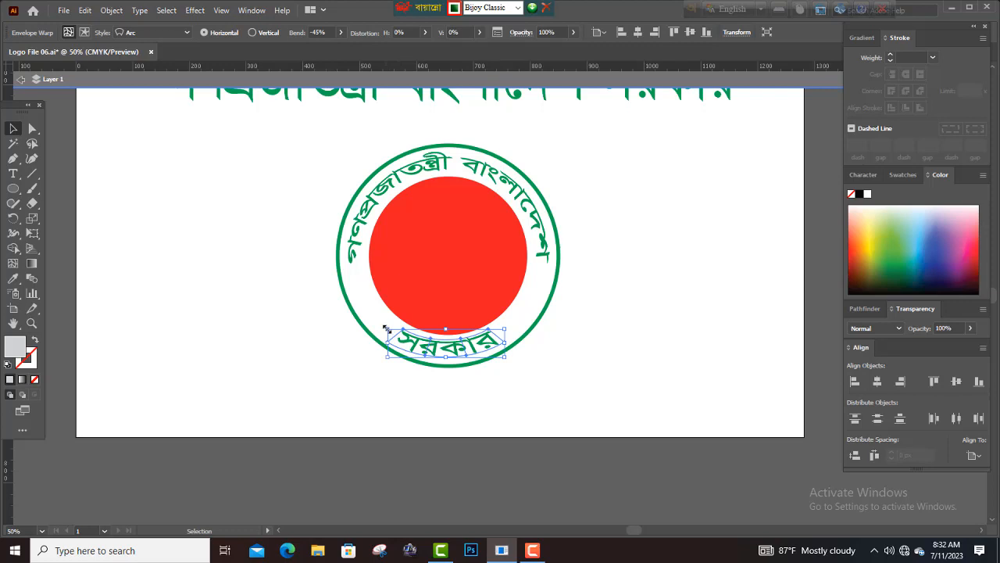
pyautogui.moveTo(387, 329); pyautogui.dragTo(384, 328)
pyautogui.moveTo(462, 341); pyautogui.dragTo(463, 346)
pyautogui.click(542, 382)
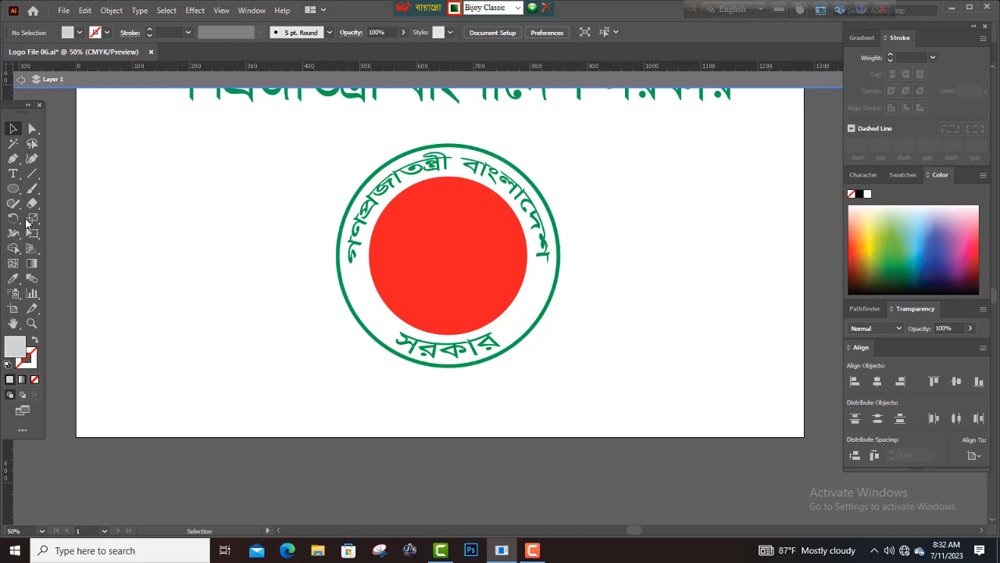
# - Draw a small five-pointed star in the blank area left of the logo and fill it with red
pyautogui.click(13, 190)
pyautogui.click(13, 191)
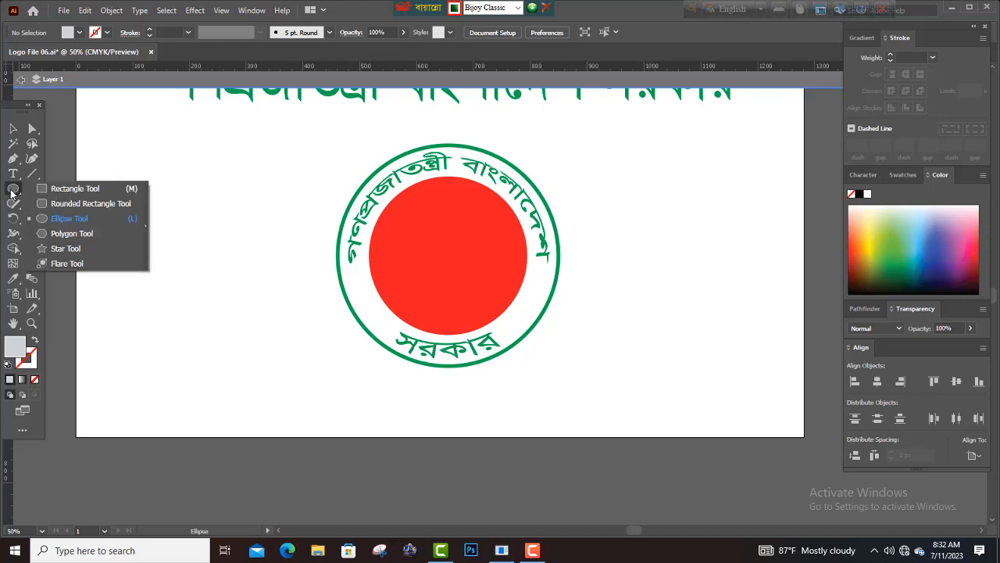
pyautogui.click(66, 249)
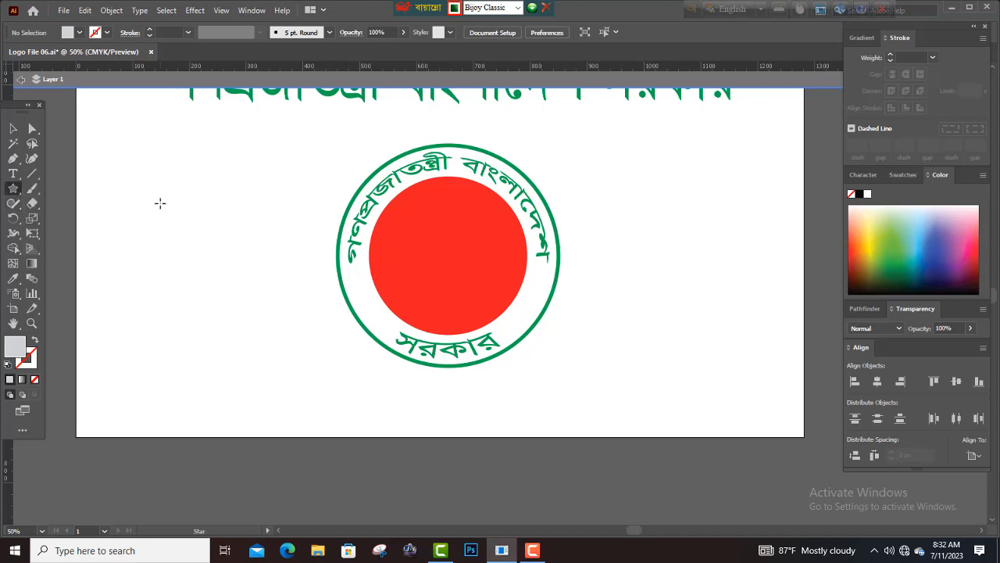
pyautogui.moveTo(160, 203); pyautogui.dragTo(183, 228)
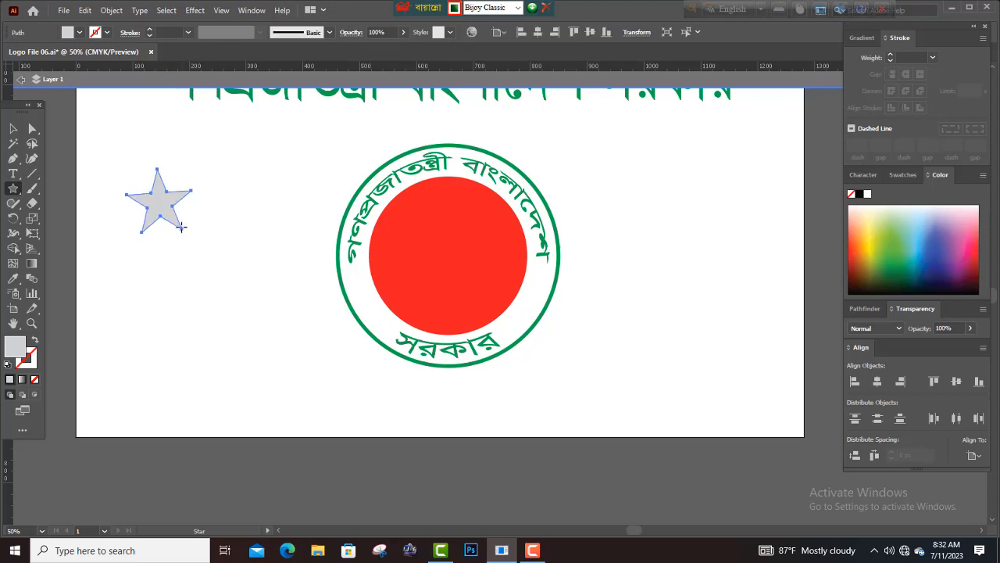
pyautogui.hotkey('ctrl', 'z')
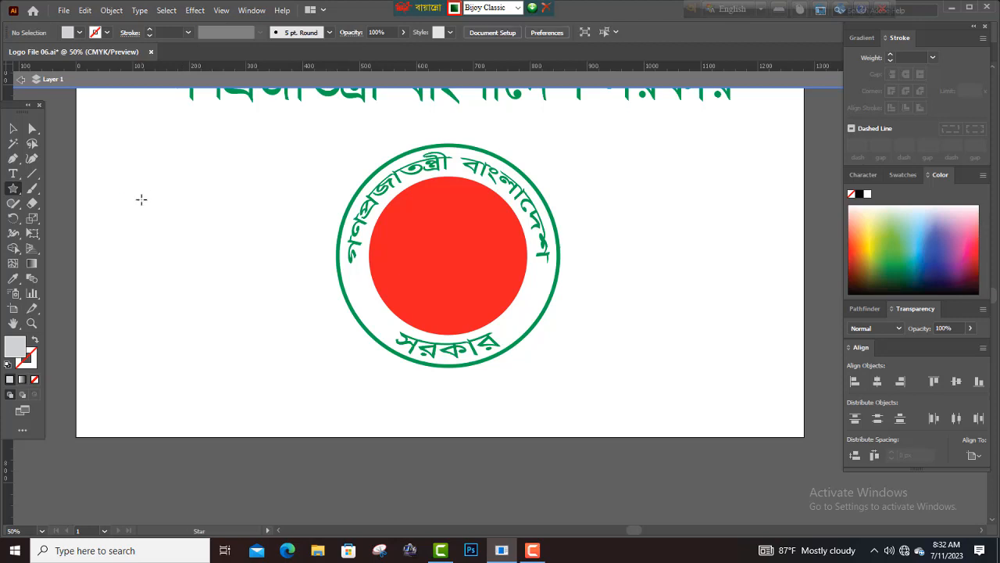
pyautogui.moveTo(141, 187); pyautogui.dragTo(163, 210)
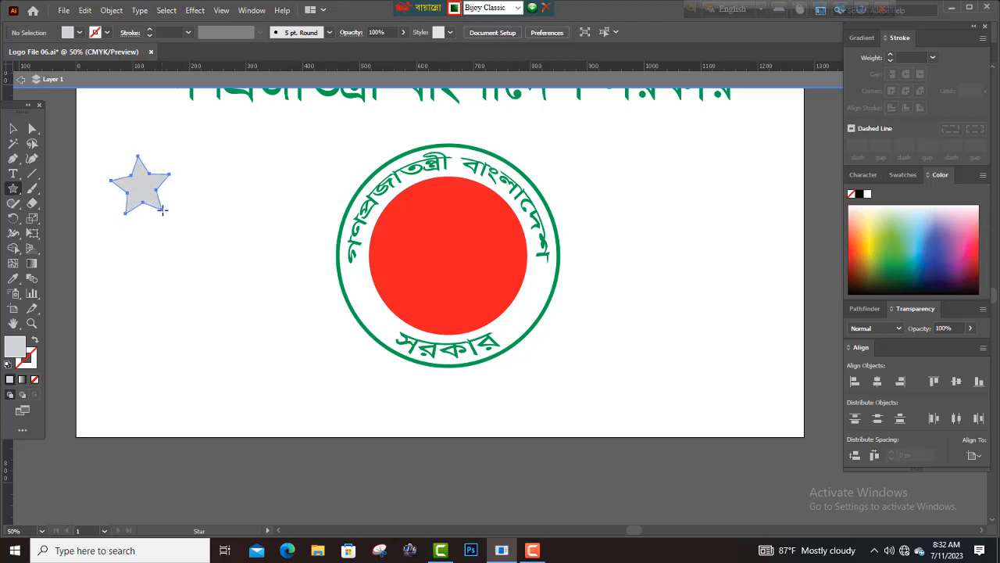
pyautogui.moveTo(162, 209); pyautogui.dragTo(158, 199)
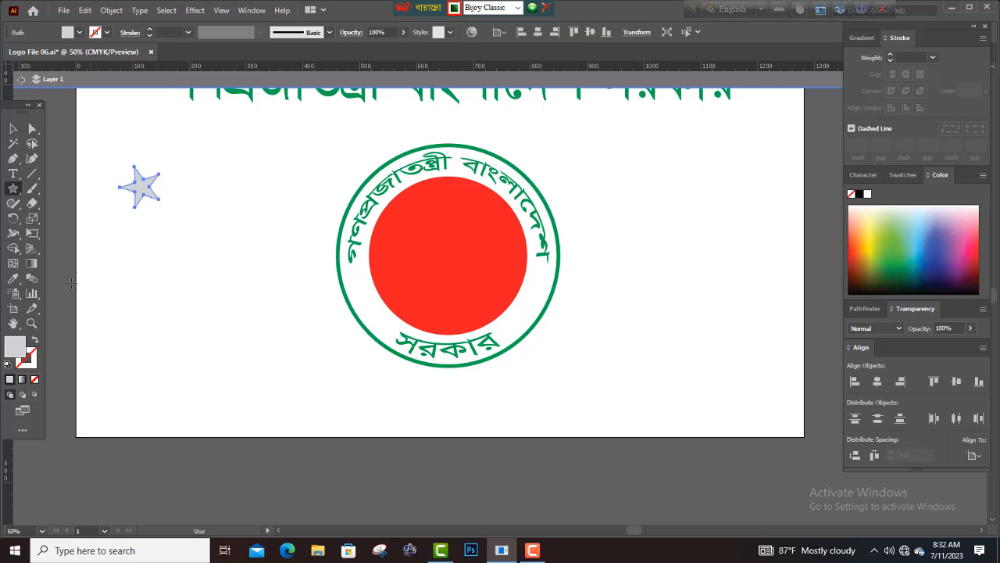
pyautogui.click(904, 175)
pyautogui.click(887, 214)
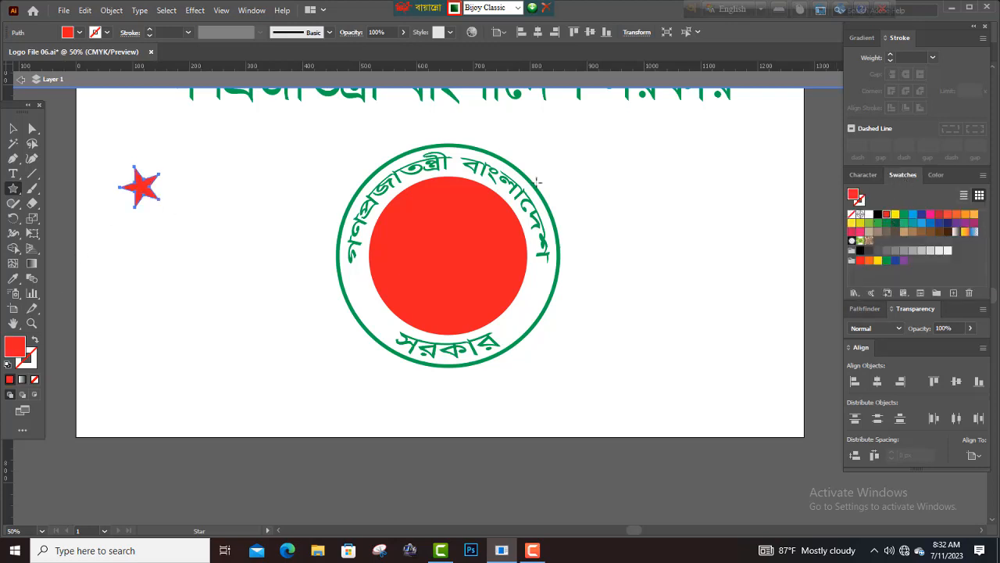
# - Move the red star into the ring and duplicate it so two stars sit on each side of "সরকার"
pyautogui.click(12, 129)
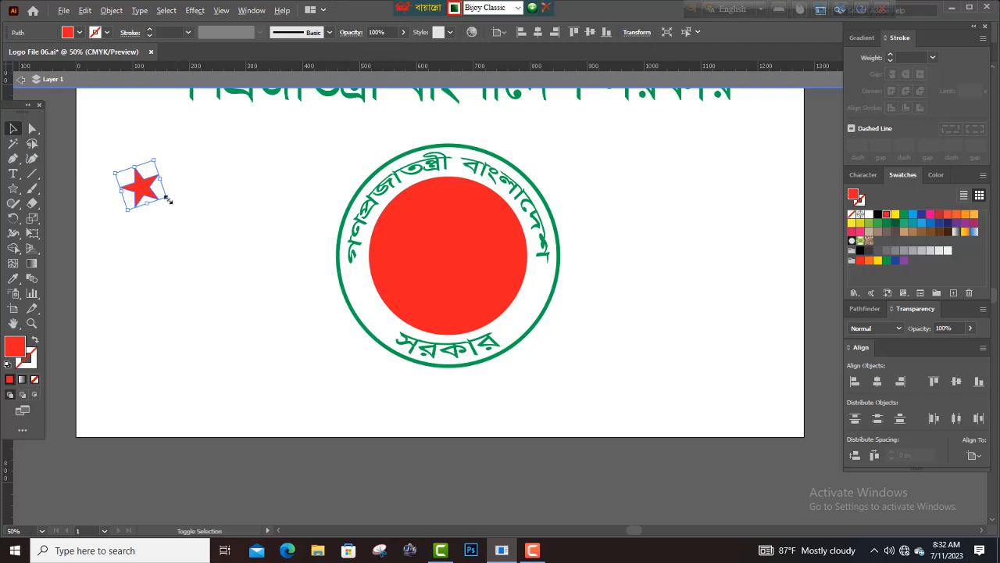
pyautogui.moveTo(142, 187); pyautogui.dragTo(516, 321)
pyautogui.click(379, 321)
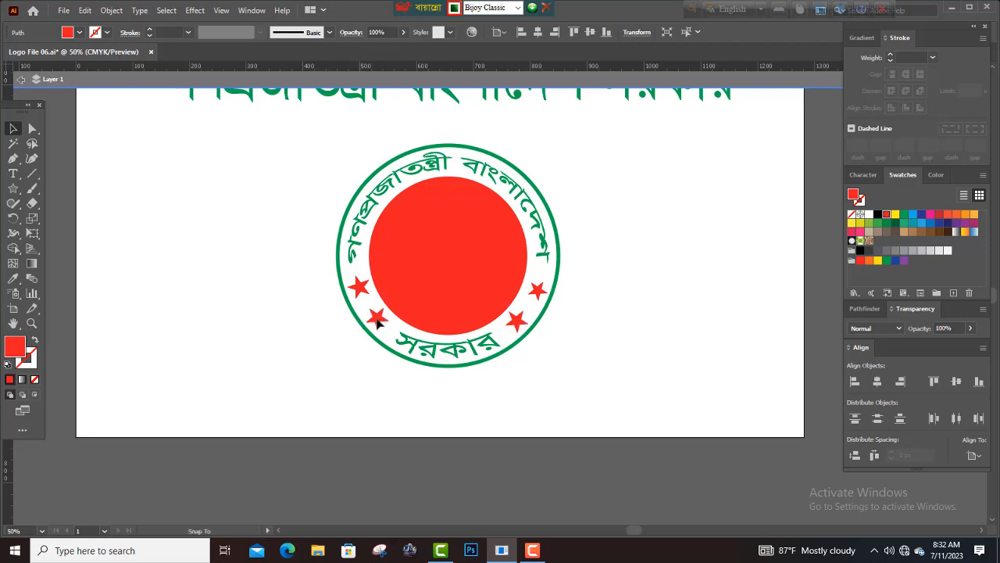
pyautogui.click(571, 368)
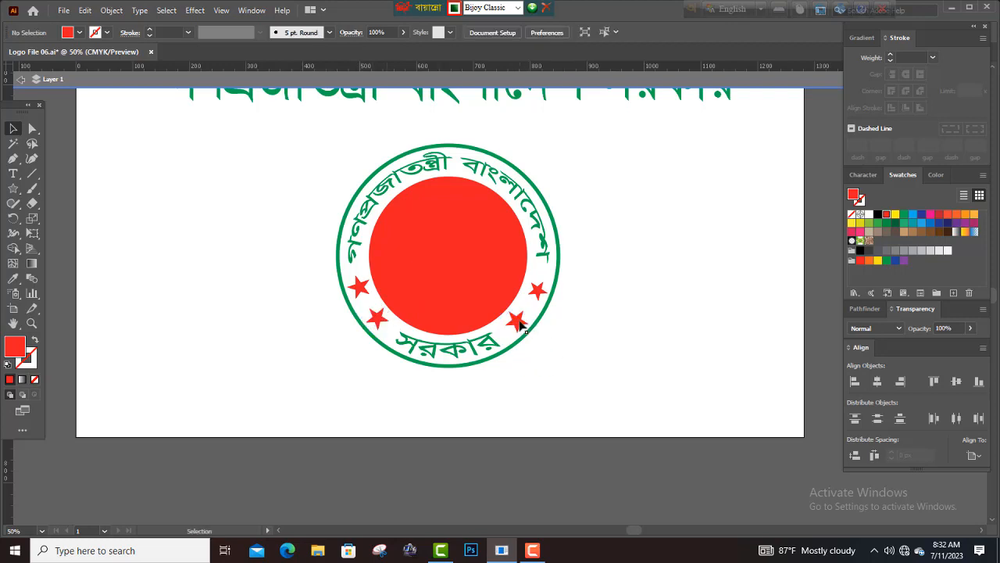
pyautogui.click(519, 317)
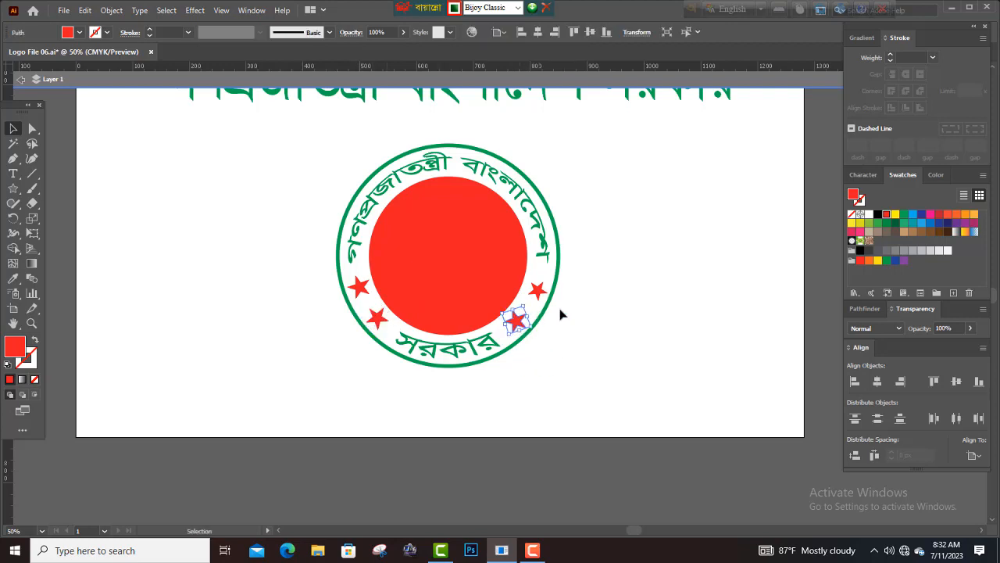
pyautogui.click(592, 317)
pyautogui.click(539, 291)
pyautogui.click(549, 282)
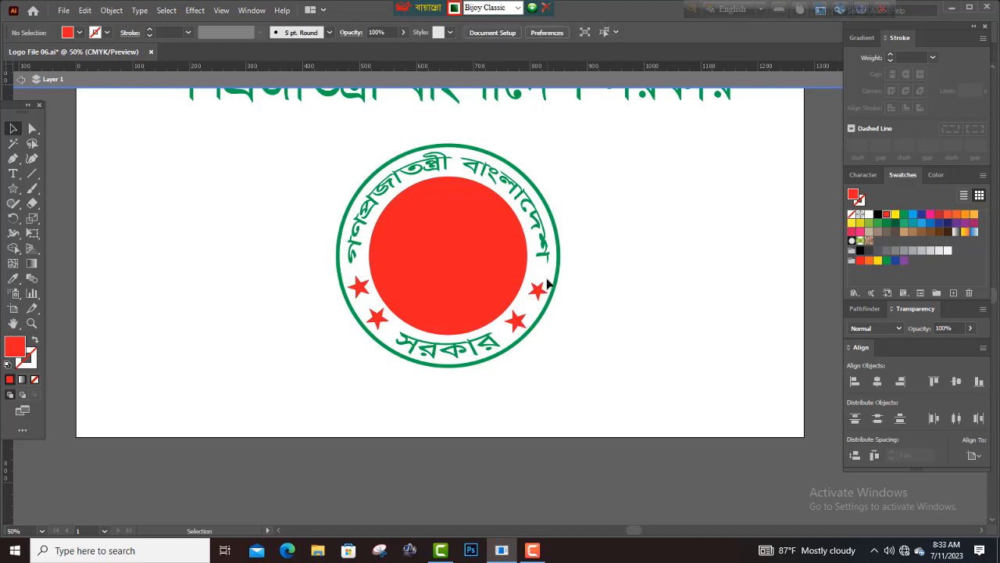
pyautogui.click(542, 291)
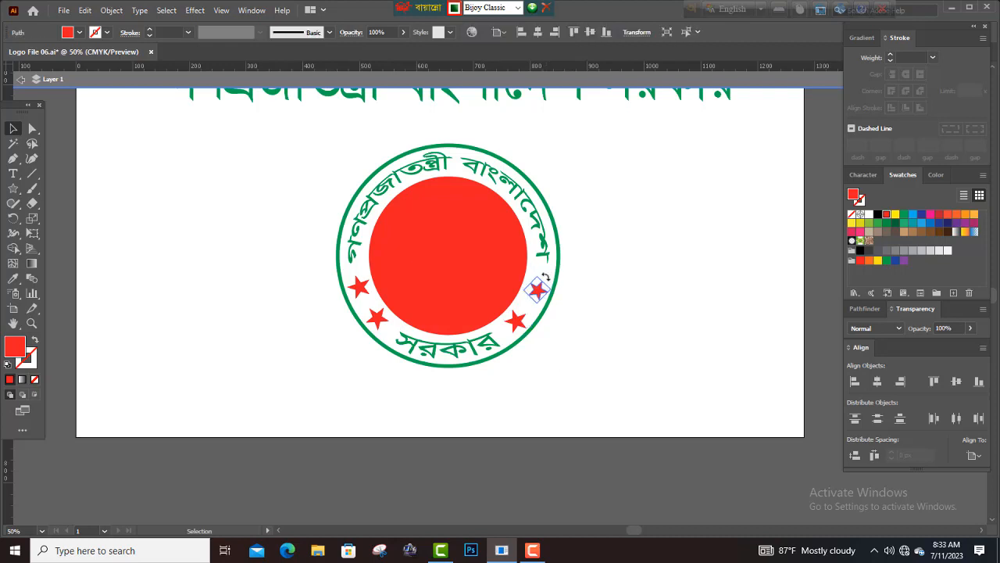
pyautogui.click(613, 315)
pyautogui.scroll(2, 643, 280)
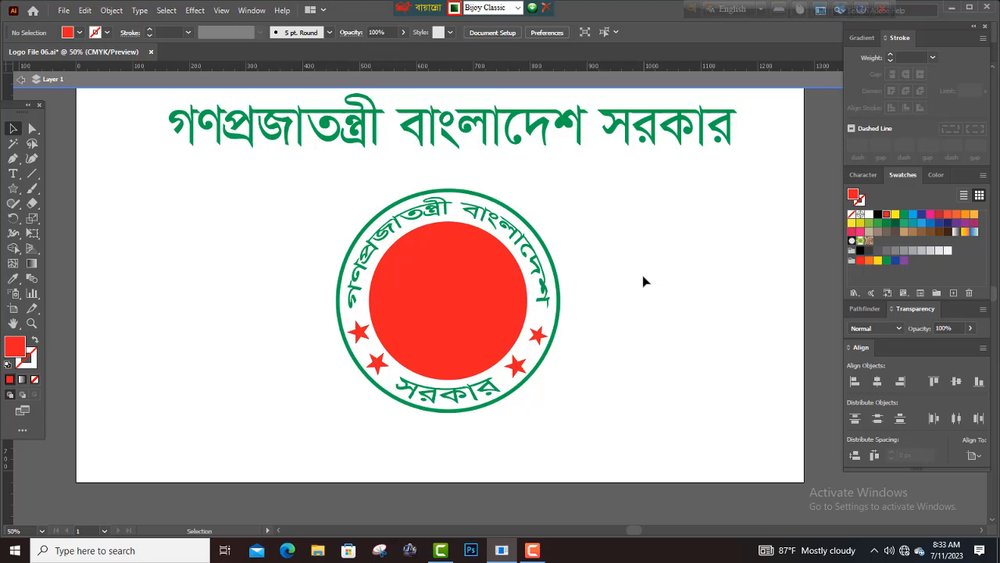
# - Choose the Paintbrush tool with the 3 pt. Oval brush and the Uniform width profile
pyautogui.click(32, 161)
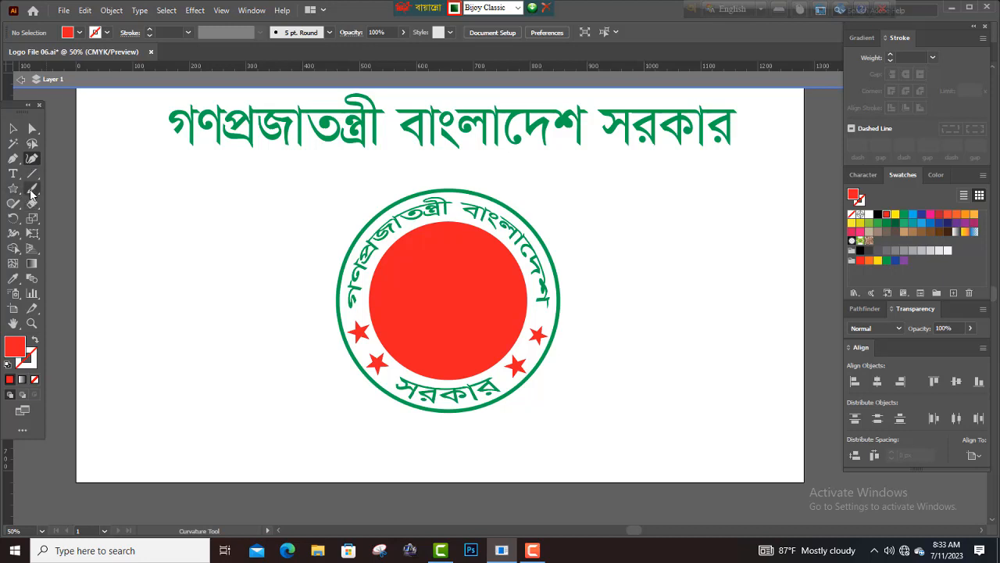
pyautogui.click(32, 190)
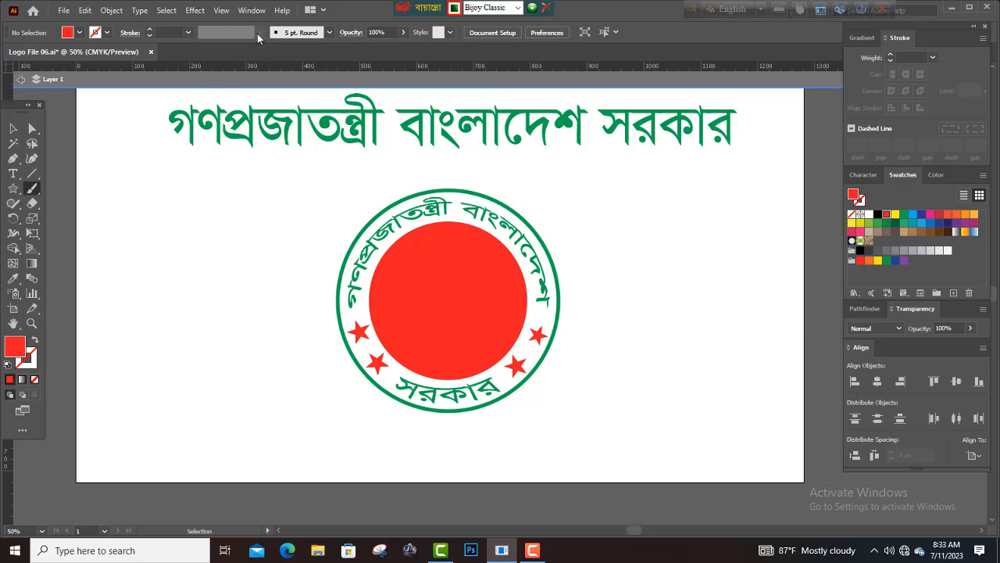
pyautogui.click(329, 33)
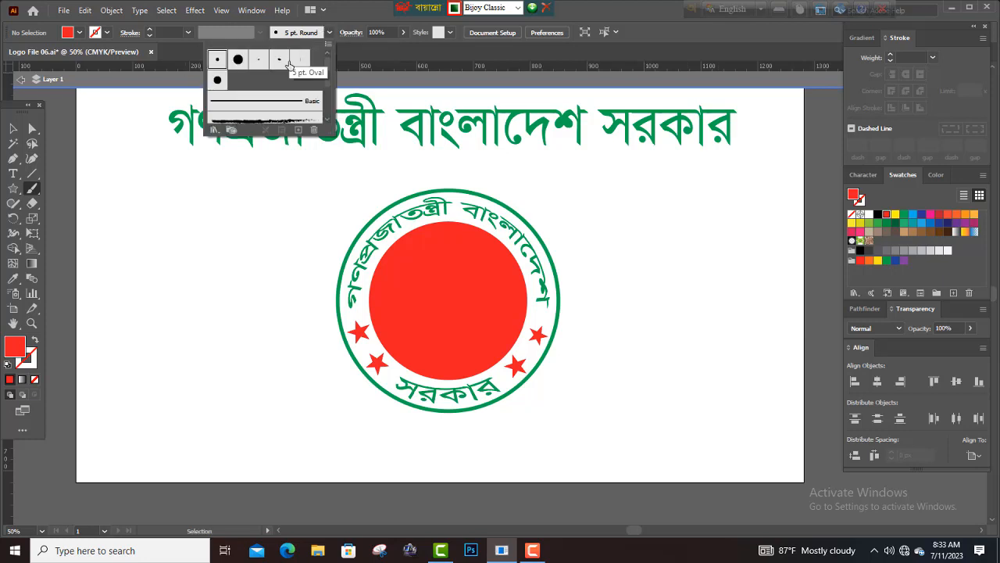
pyautogui.click(262, 64)
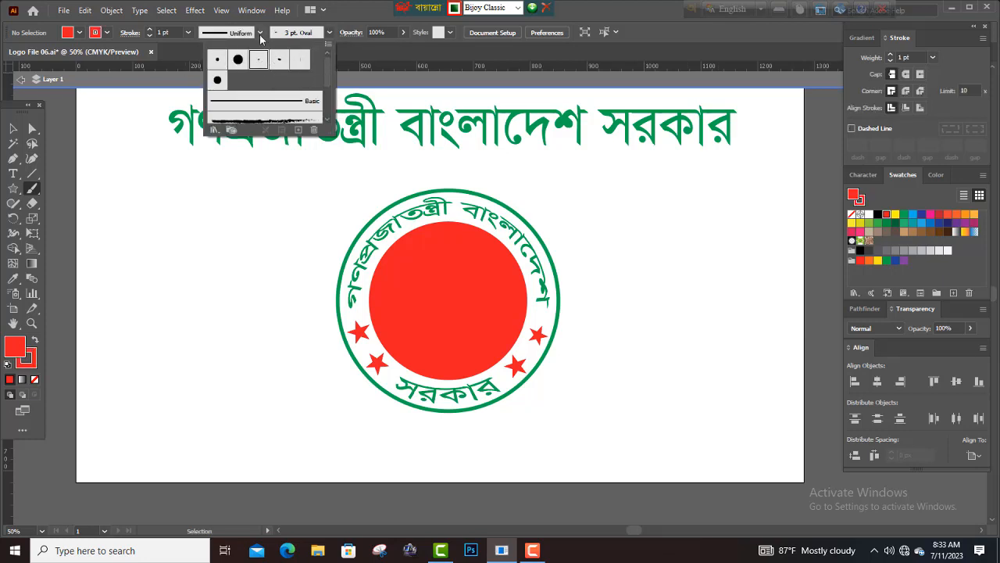
pyautogui.click(261, 33)
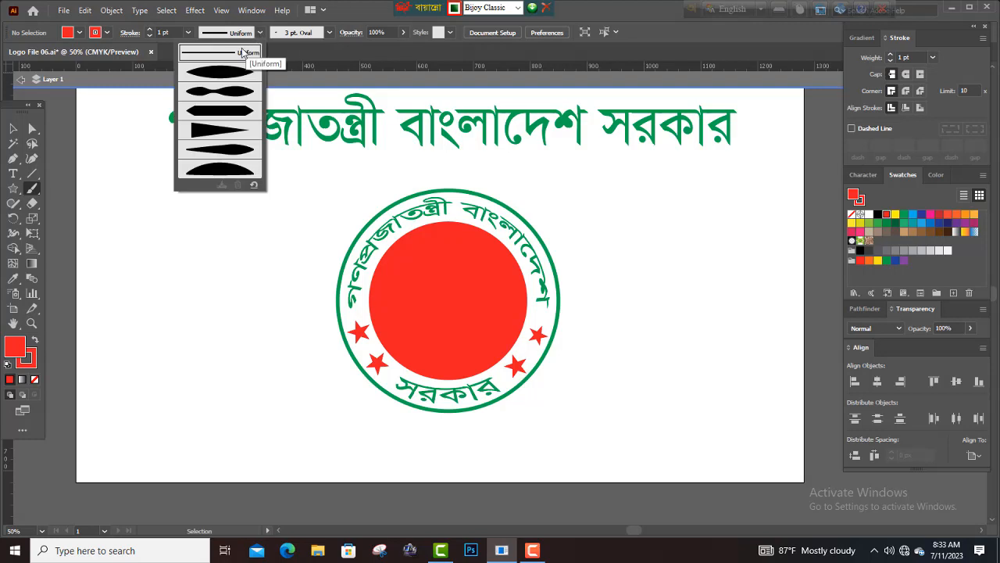
pyautogui.click(329, 32)
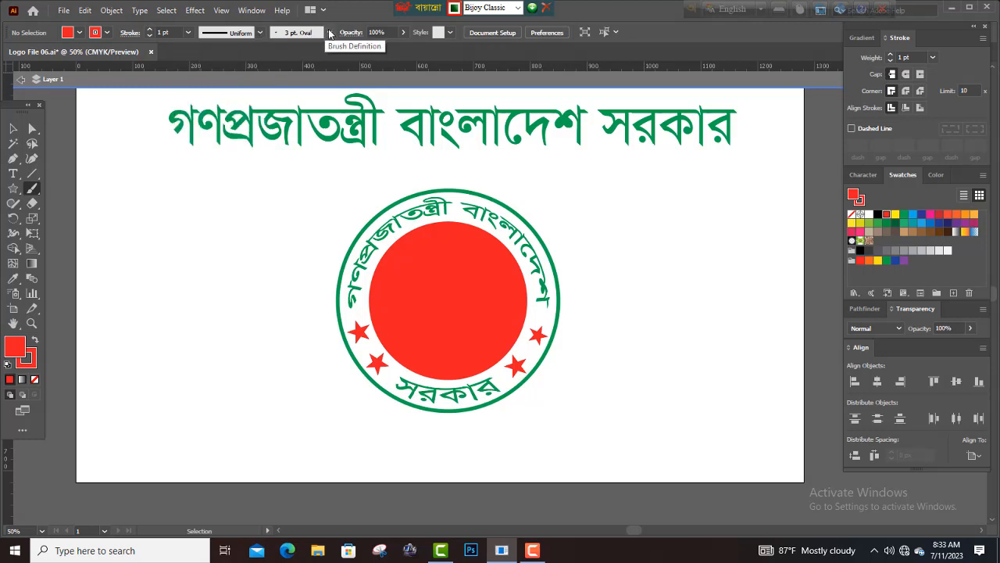
pyautogui.click(329, 32)
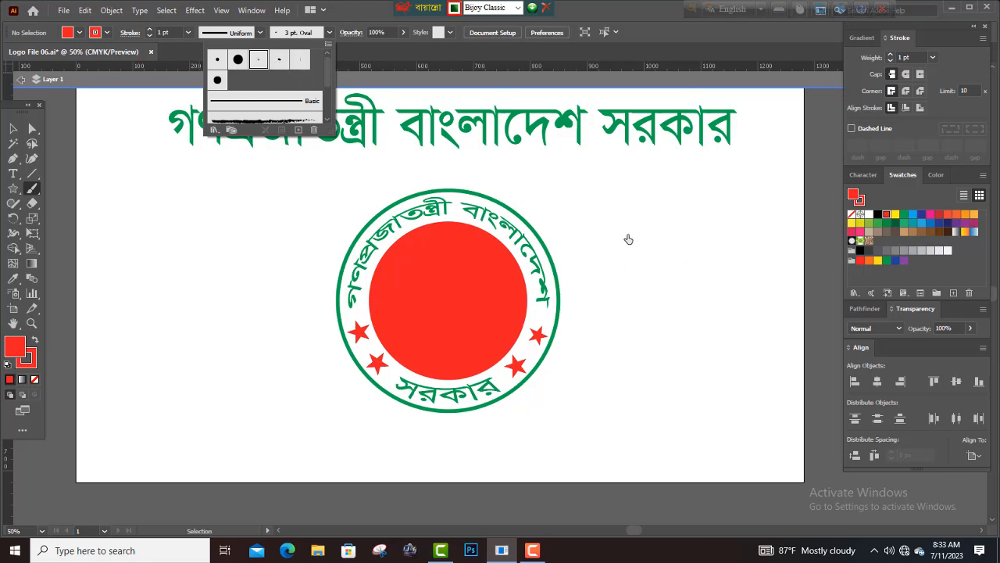
# - Set the 3 pt. Oval calligraphic brush's angle to -7°
pyautogui.doubleClick(259, 60)
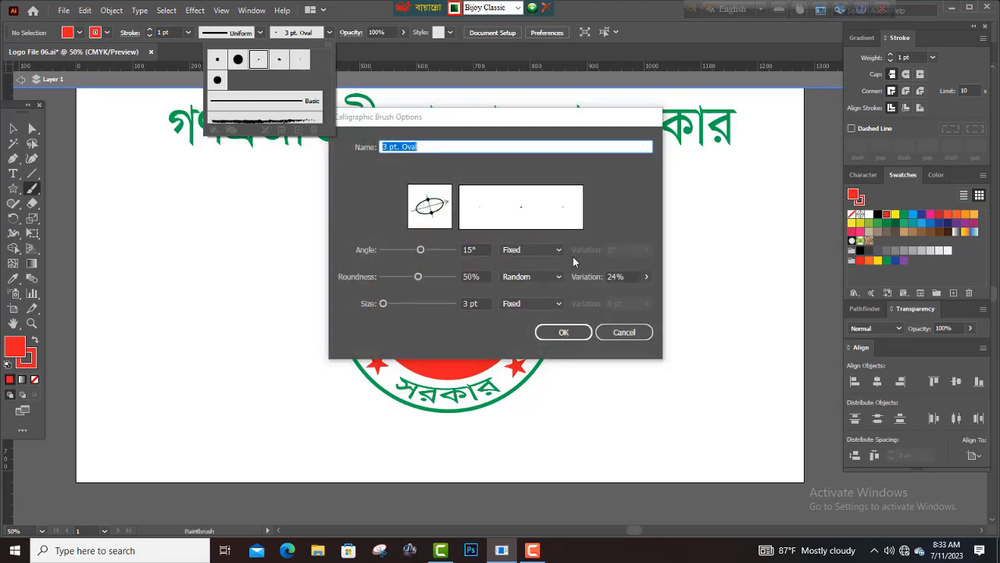
pyautogui.moveTo(423, 255); pyautogui.dragTo(415, 253)
pyautogui.moveTo(395, 308); pyautogui.dragTo(384, 304)
pyautogui.click(554, 334)
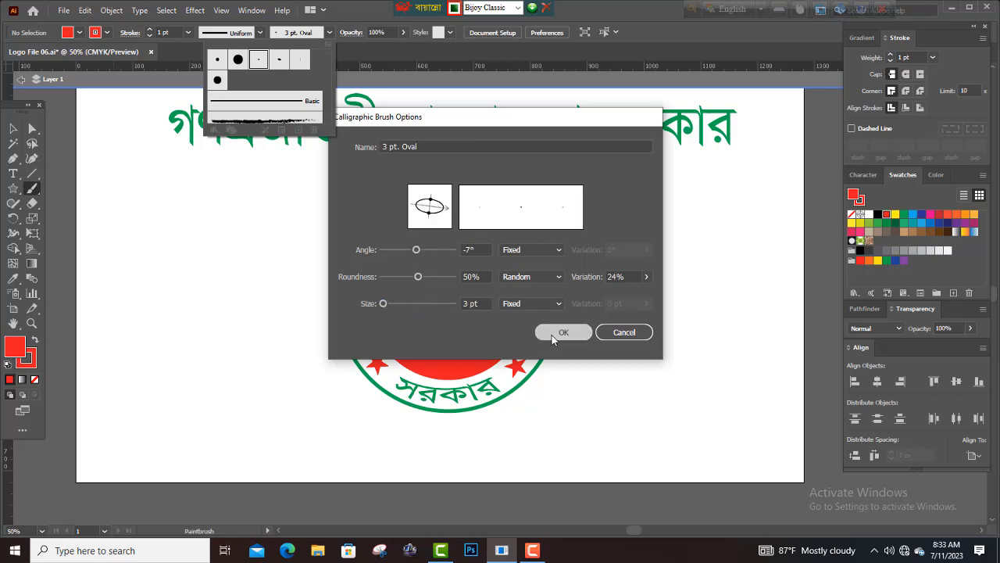
pyautogui.click(222, 257)
pyautogui.moveTo(212, 275); pyautogui.dragTo(205, 181)
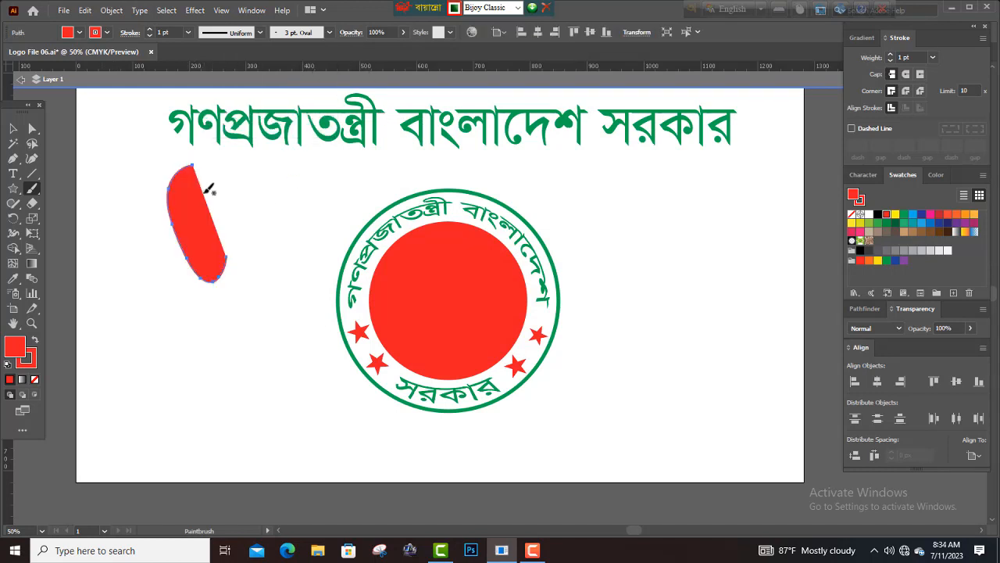
pyautogui.hotkey('ctrl', 'z')
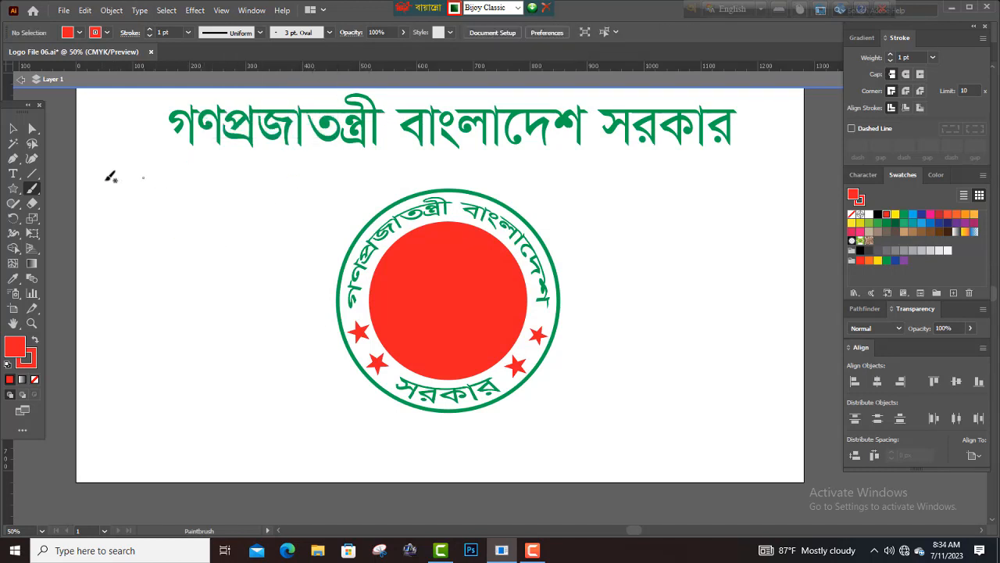
pyautogui.click(34, 380)
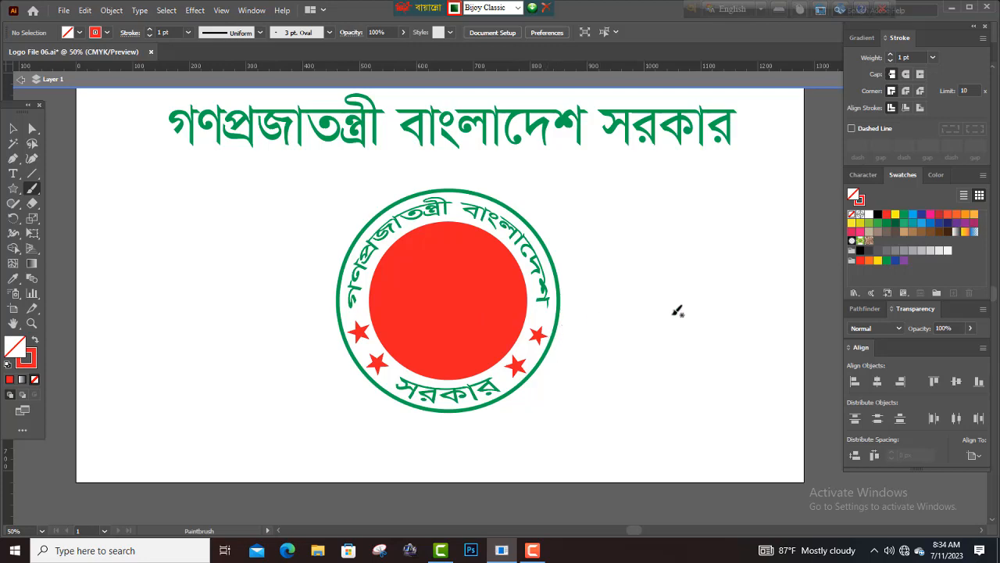
pyautogui.scroll(4, 566, 296)
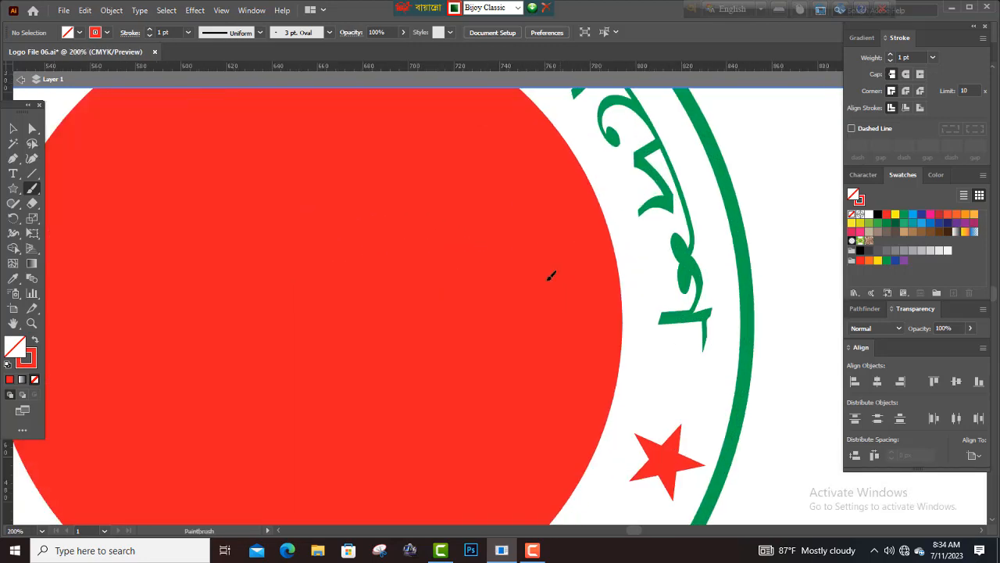
pyautogui.moveTo(551, 275); pyautogui.dragTo(585, 297)
pyautogui.scroll(-3, 643, 266)
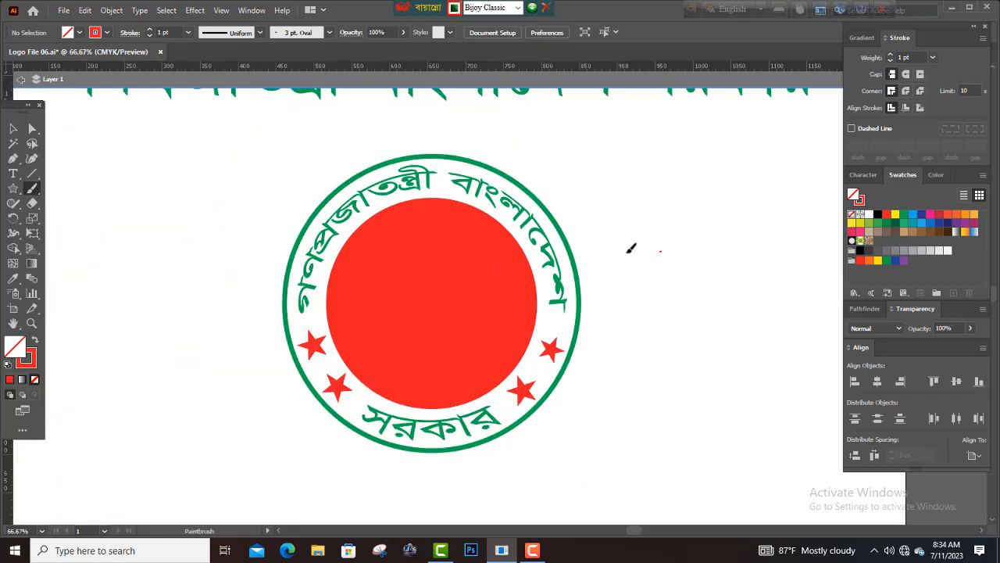
pyautogui.moveTo(660, 251); pyautogui.dragTo(574, 264)
pyautogui.hotkey('ctrl', 'z')
# - Set the stroke colour to CMYK Yellow with no fill
pyautogui.click(896, 216)
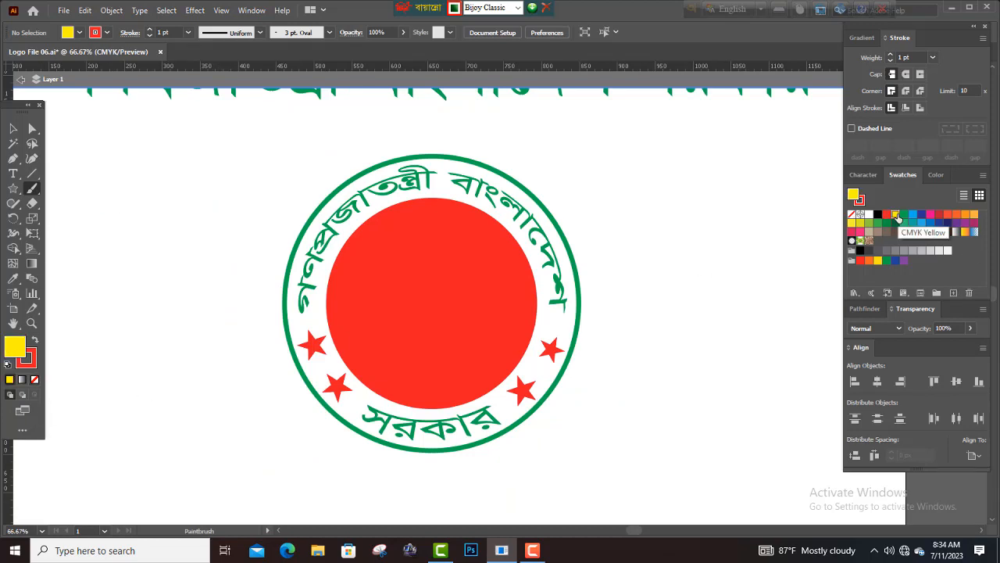
pyautogui.click(35, 342)
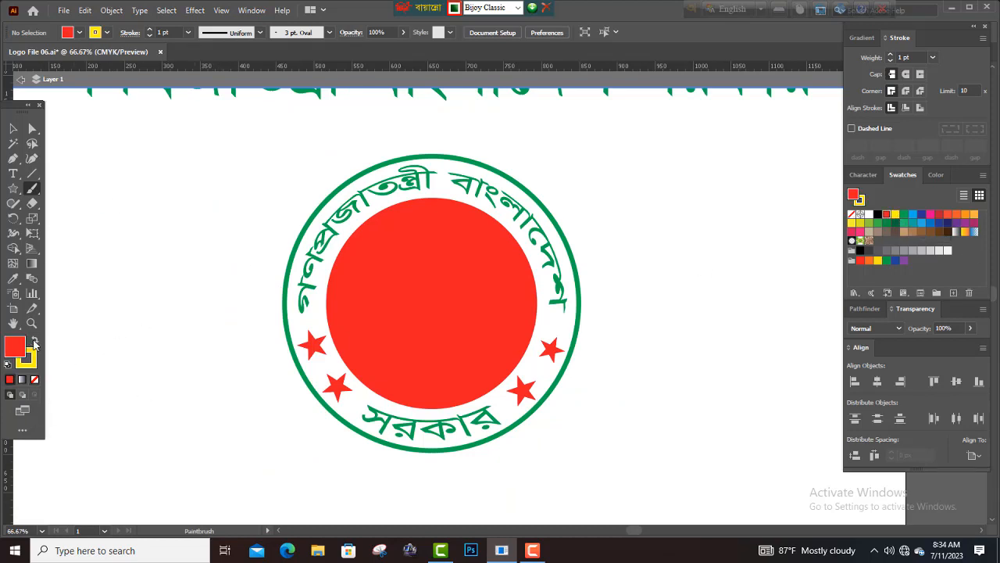
pyautogui.click(34, 380)
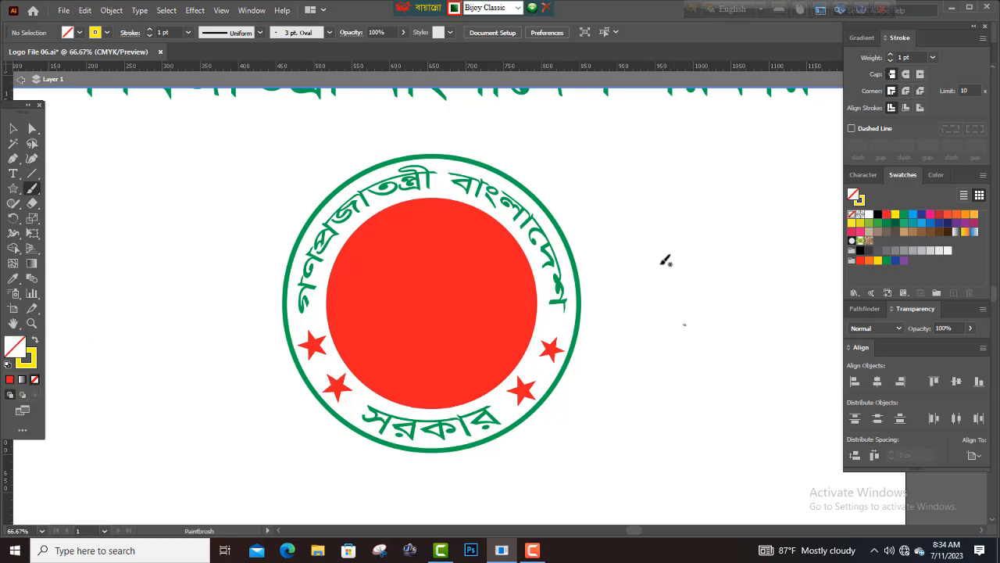
# - Paint the closed outline of the Bangladesh map freehand in the blank area right of the logo
pyautogui.hotkey('ctrl', '-')
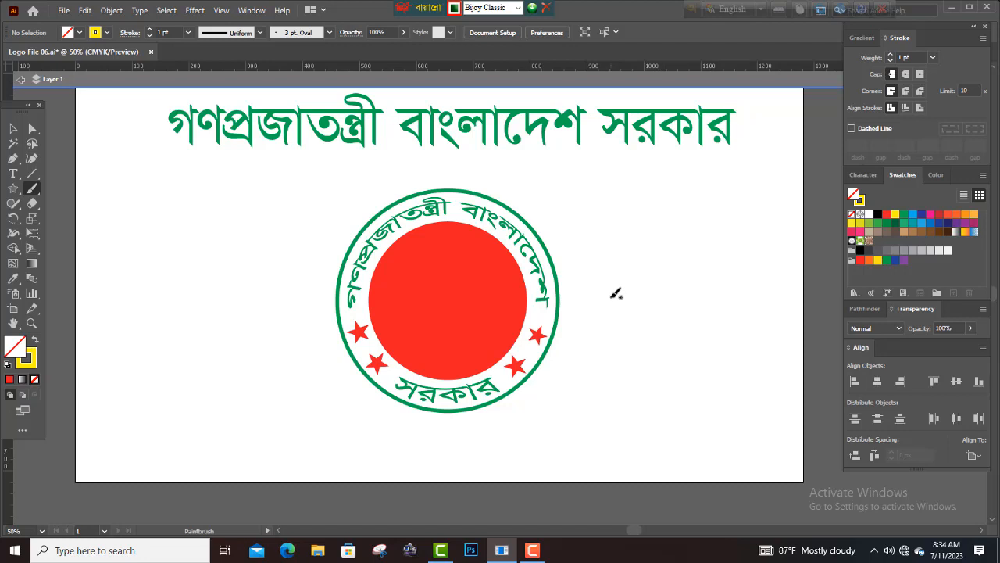
pyautogui.moveTo(615, 294)
pyautogui.mouseDown()
pyautogui.moveTo(586, 250)
pyautogui.moveTo(586, 210)
pyautogui.moveTo(603, 208)
pyautogui.mouseUp()
pyautogui.moveTo(592, 198)
pyautogui.mouseDown()
pyautogui.moveTo(608, 169)
pyautogui.moveTo(622, 191)
pyautogui.moveTo(599, 148)
pyautogui.moveTo(614, 146)
pyautogui.moveTo(627, 176)
pyautogui.mouseUp()
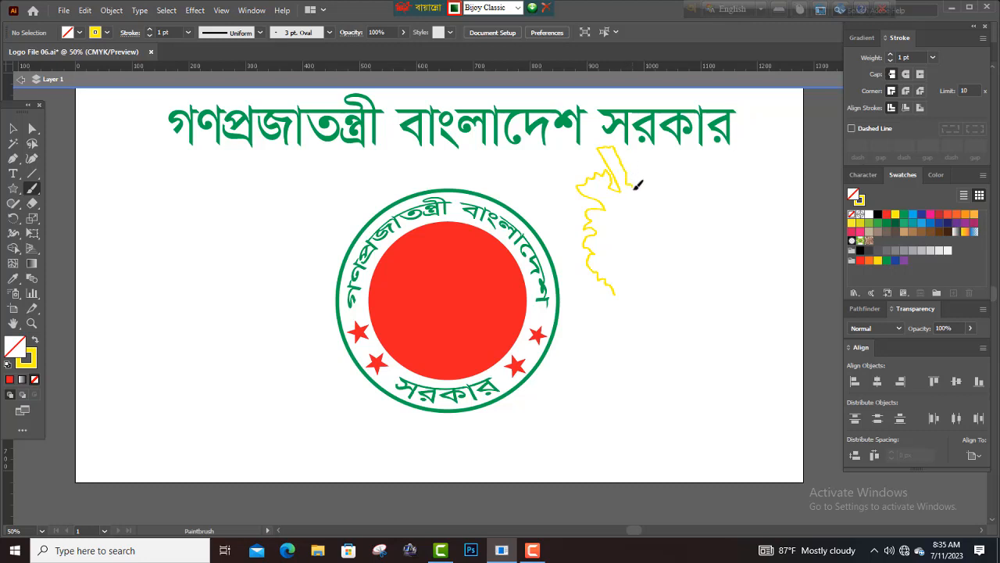
pyautogui.moveTo(639, 183)
pyautogui.mouseDown()
pyautogui.moveTo(670, 212)
pyautogui.moveTo(679, 200)
pyautogui.moveTo(683, 213)
pyautogui.moveTo(658, 244)
pyautogui.moveTo(666, 247)
pyautogui.moveTo(704, 245)
pyautogui.moveTo(743, 220)
pyautogui.moveTo(777, 226)
pyautogui.moveTo(707, 296)
pyautogui.moveTo(720, 311)
pyautogui.moveTo(748, 311)
pyautogui.moveTo(744, 301)
pyautogui.moveTo(756, 287)
pyautogui.moveTo(776, 300)
pyautogui.moveTo(789, 370)
pyautogui.moveTo(751, 410)
pyautogui.moveTo(769, 416)
pyautogui.moveTo(771, 435)
pyautogui.moveTo(734, 399)
pyautogui.moveTo(743, 365)
pyautogui.moveTo(704, 331)
pyautogui.moveTo(679, 339)
pyautogui.moveTo(683, 311)
pyautogui.moveTo(664, 347)
pyautogui.moveTo(672, 365)
pyautogui.moveTo(627, 400)
pyautogui.moveTo(609, 361)
pyautogui.moveTo(625, 341)
pyautogui.moveTo(618, 286)
pyautogui.mouseUp()
# - Fill the Bangladesh map outline with CMYK Yellow and scale it down proportionally
pyautogui.click(13, 129)
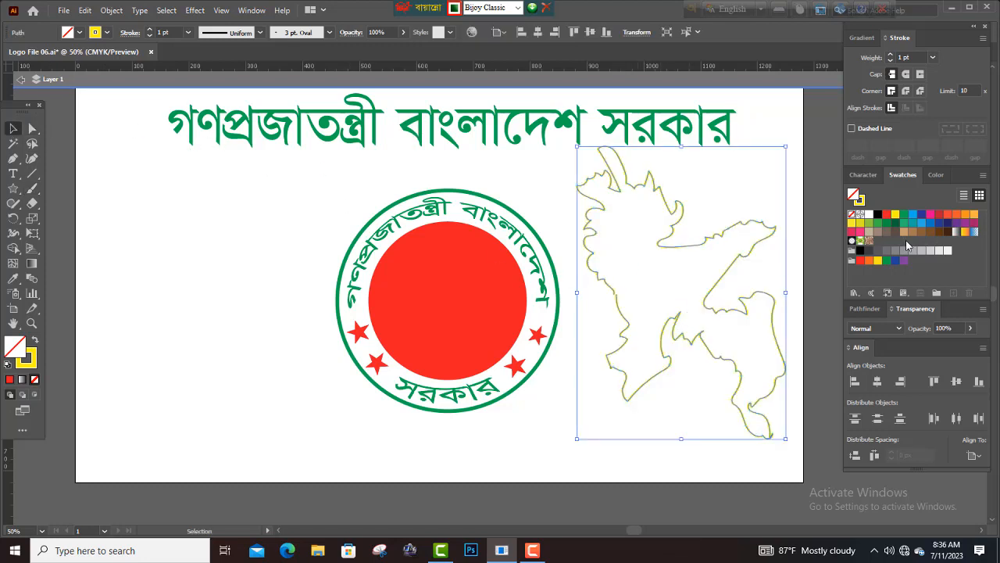
pyautogui.click(895, 214)
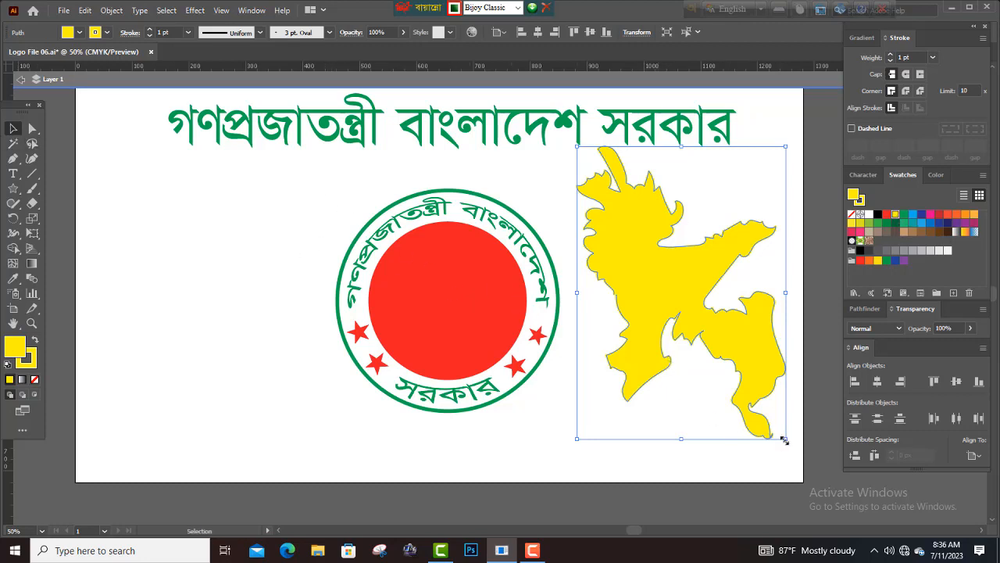
pyautogui.moveTo(786, 440); pyautogui.dragTo(714, 368)
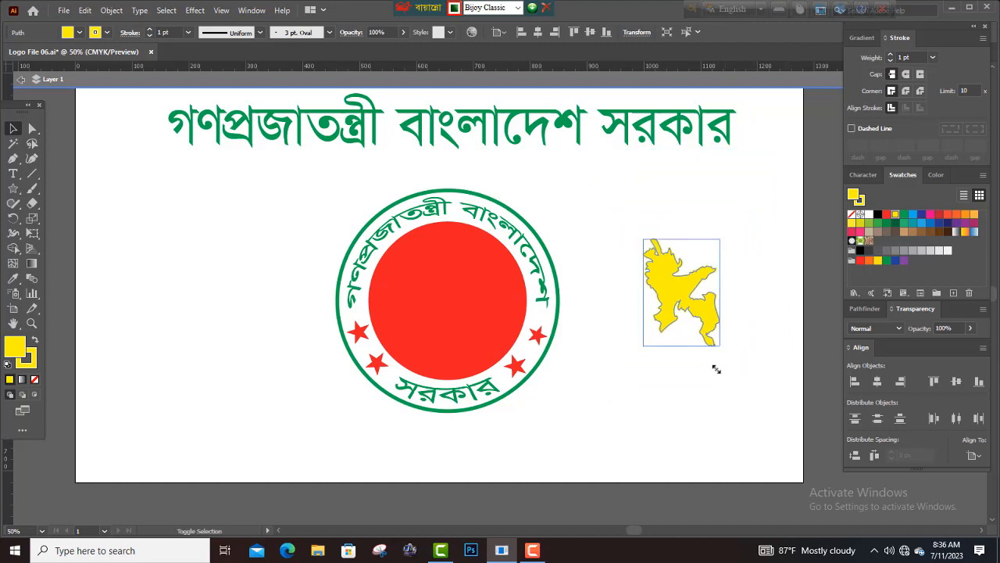
# - Move the yellow map into the middle of the red disc and enlarge it to about 148 × 208 px
pyautogui.moveTo(686, 305); pyautogui.dragTo(390, 297)
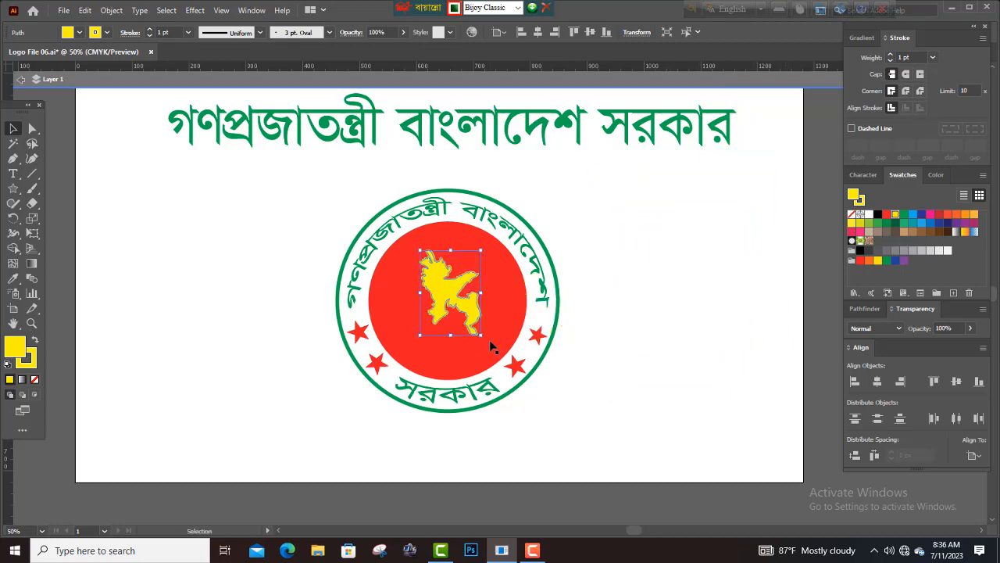
pyautogui.moveTo(486, 344); pyautogui.dragTo(494, 357)
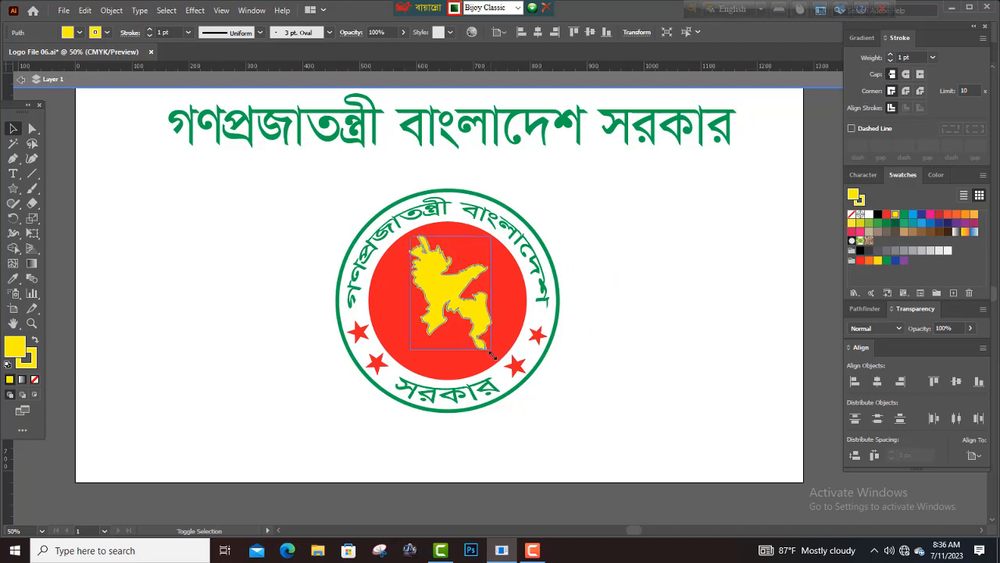
pyautogui.click(601, 325)
pyautogui.click(456, 298)
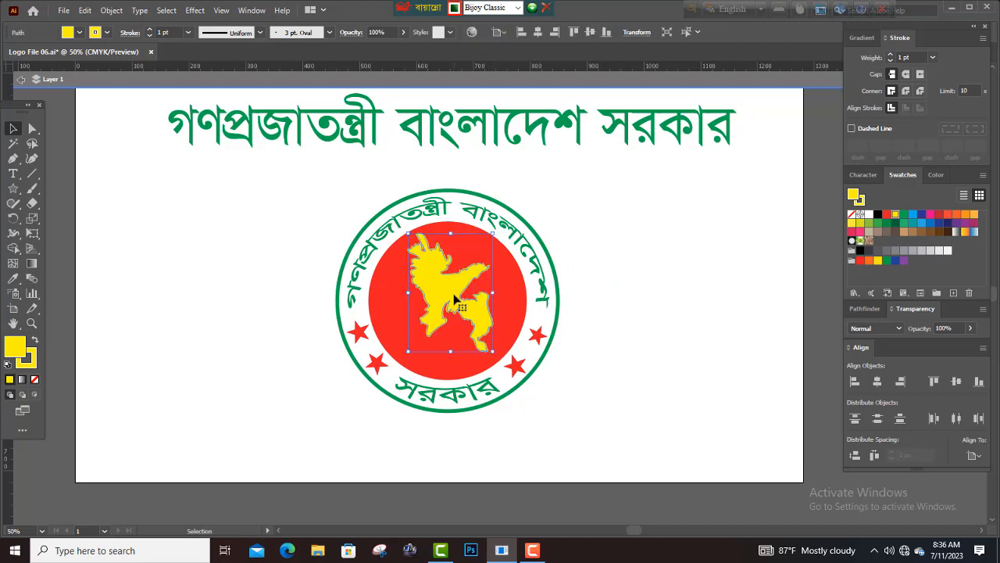
# - Fine-tune the yellow map's outline by adjusting individual anchor points with the Direct Selection tool, especially around its northern tip
pyautogui.hotkey('ctrl', '1')
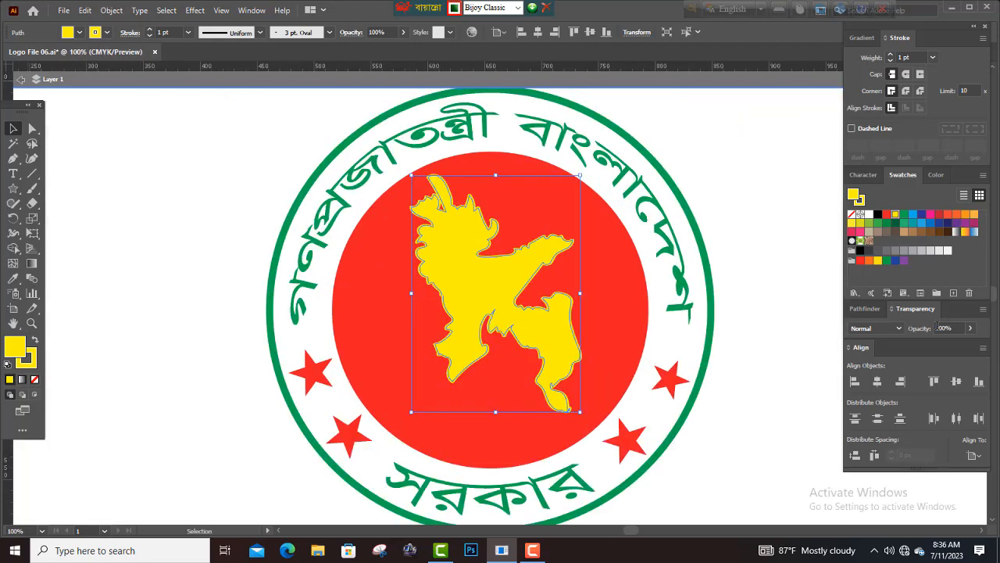
pyautogui.click(185, 192)
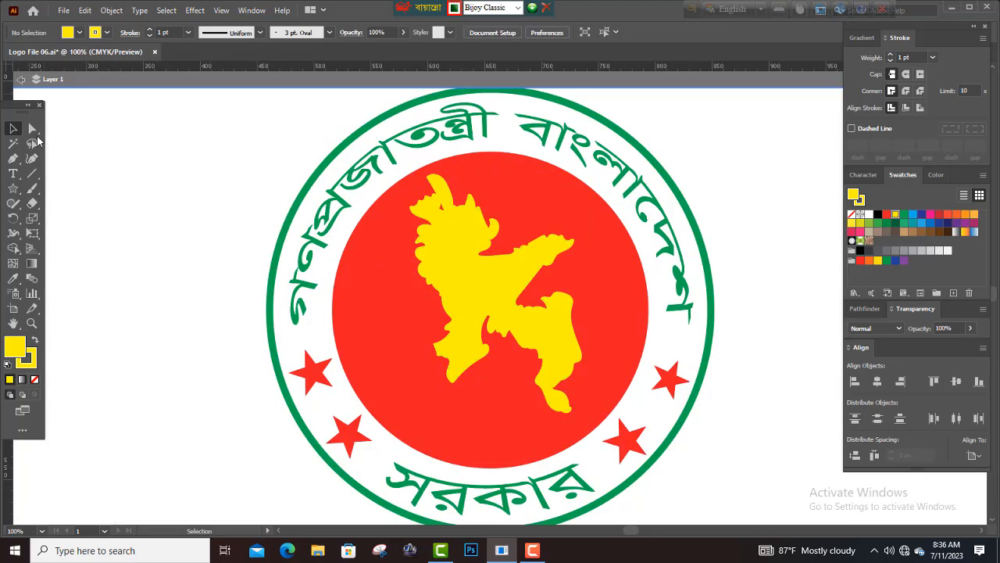
pyautogui.click(33, 129)
pyautogui.click(483, 271)
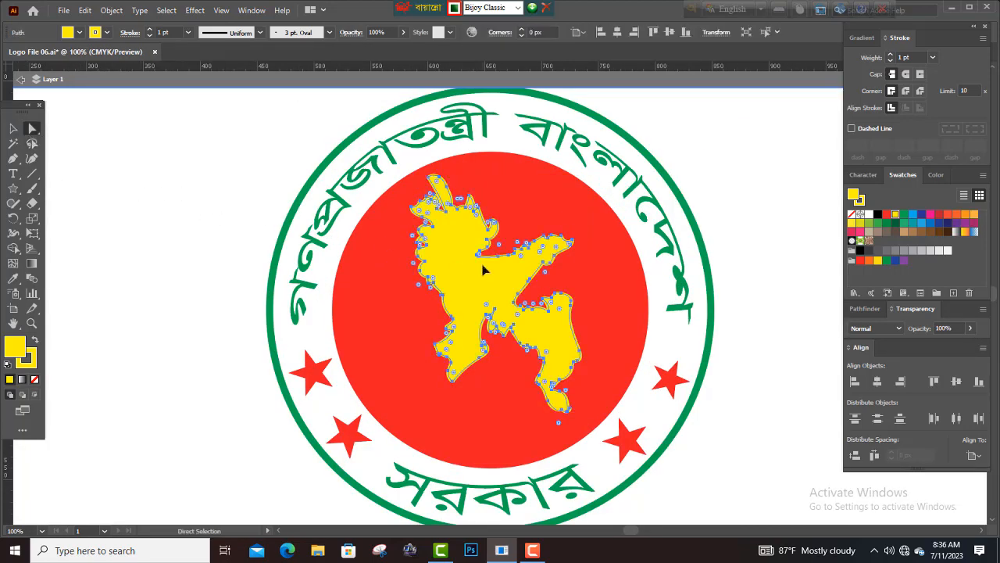
pyautogui.moveTo(549, 311)
pyautogui.mouseDown()
pyautogui.moveTo(538, 316)
pyautogui.moveTo(542, 305)
pyautogui.mouseUp()
pyautogui.click(545, 311)
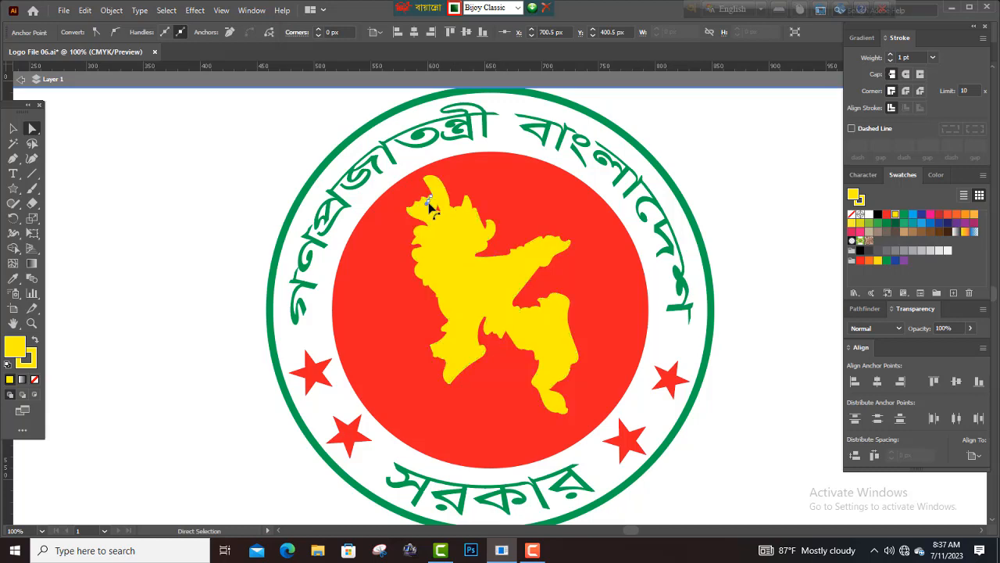
pyautogui.click(436, 201)
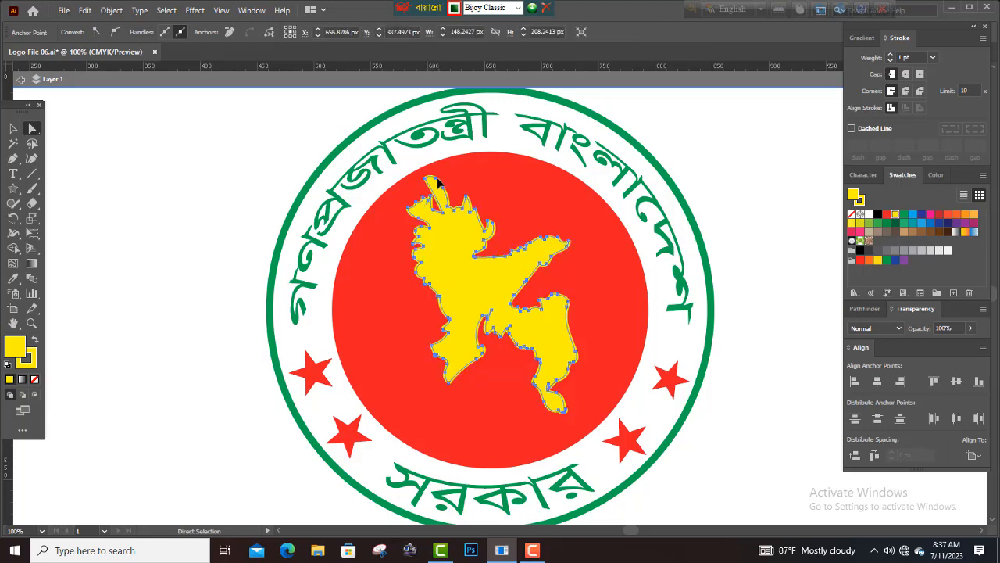
pyautogui.moveTo(436, 179); pyautogui.dragTo(433, 218)
pyautogui.click(473, 207)
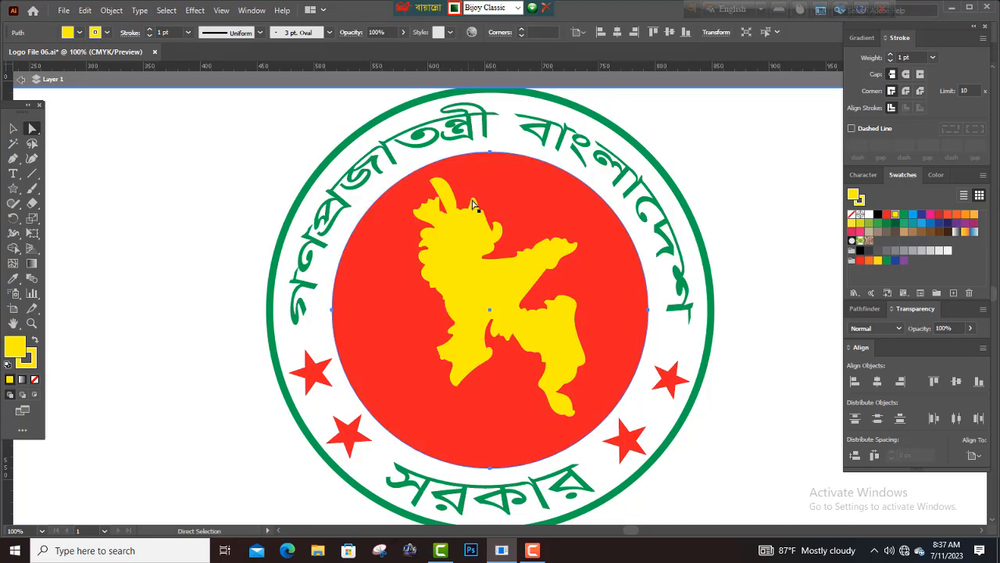
# - Select the whole map outline and nudge it slightly downward so it sits more centrally in the red disc
pyautogui.click(483, 257)
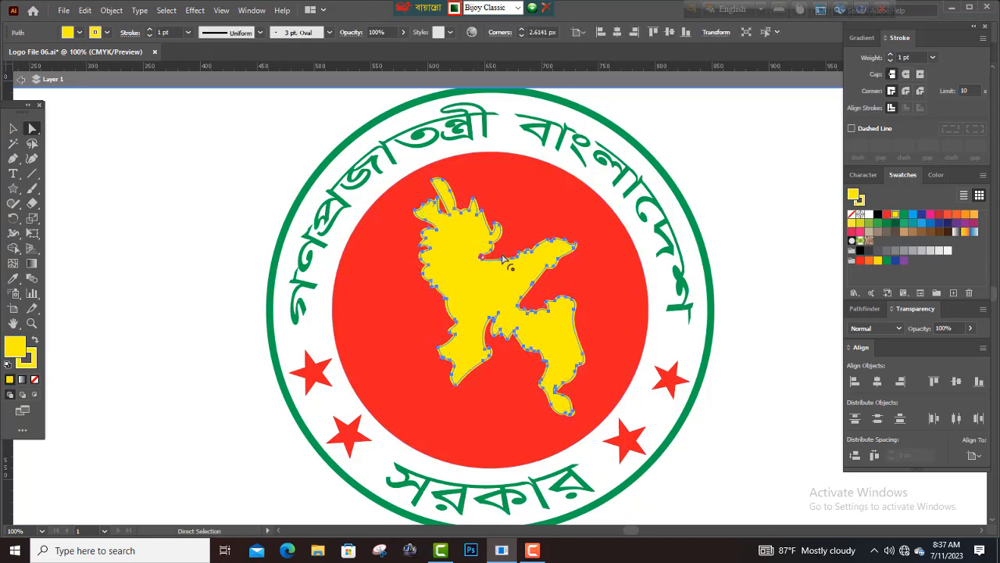
pyautogui.click(483, 262)
pyautogui.moveTo(482, 257); pyautogui.dragTo(492, 262)
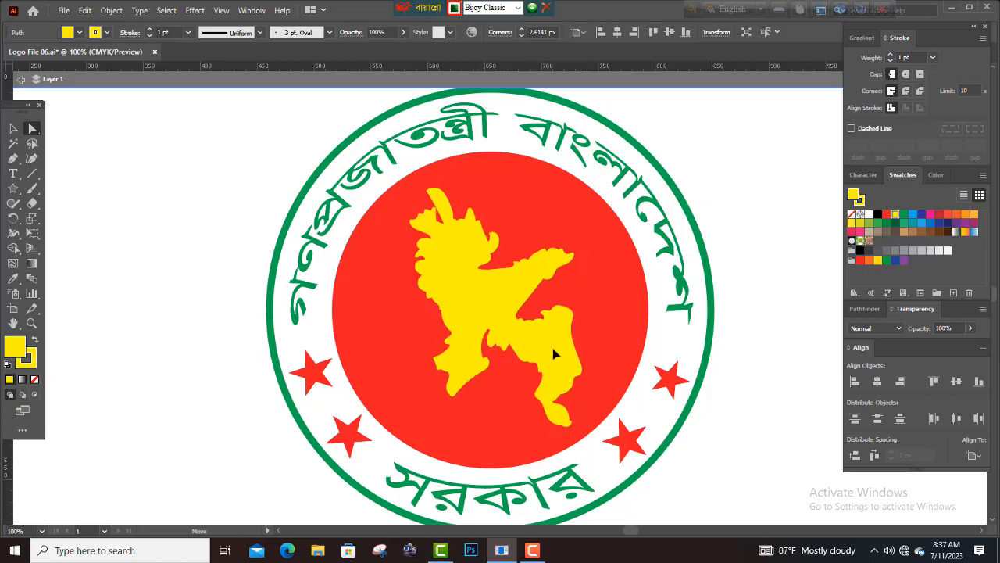
pyautogui.click(749, 287)
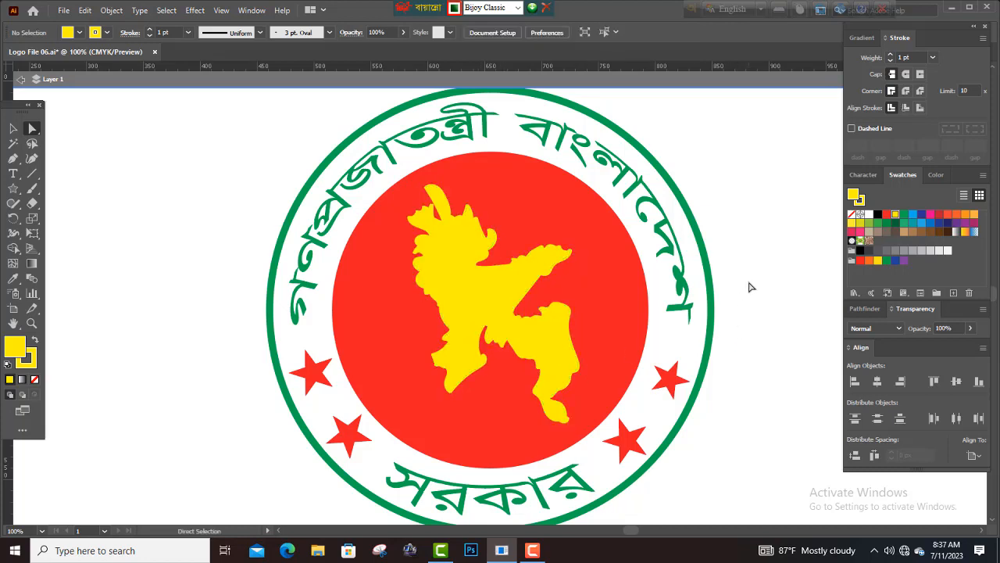
# - Select all parts of the round logo and move them together slightly up and left, closer beneath the Bangla title, then deselect
pyautogui.hotkey('ctrl', '-')
pyautogui.hotkey('ctrl', '-')
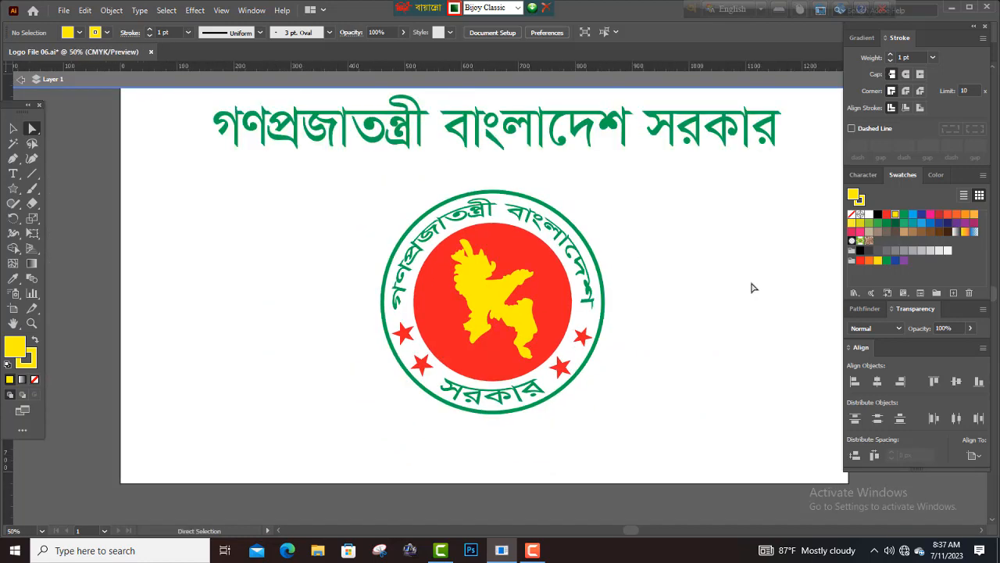
pyautogui.click(13, 128)
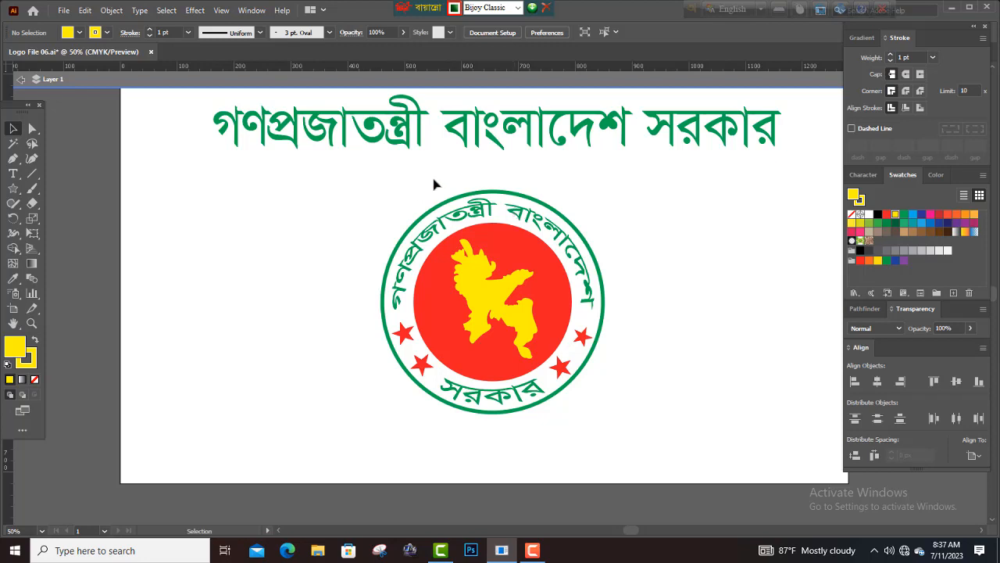
pyautogui.moveTo(373, 178); pyautogui.dragTo(602, 407)
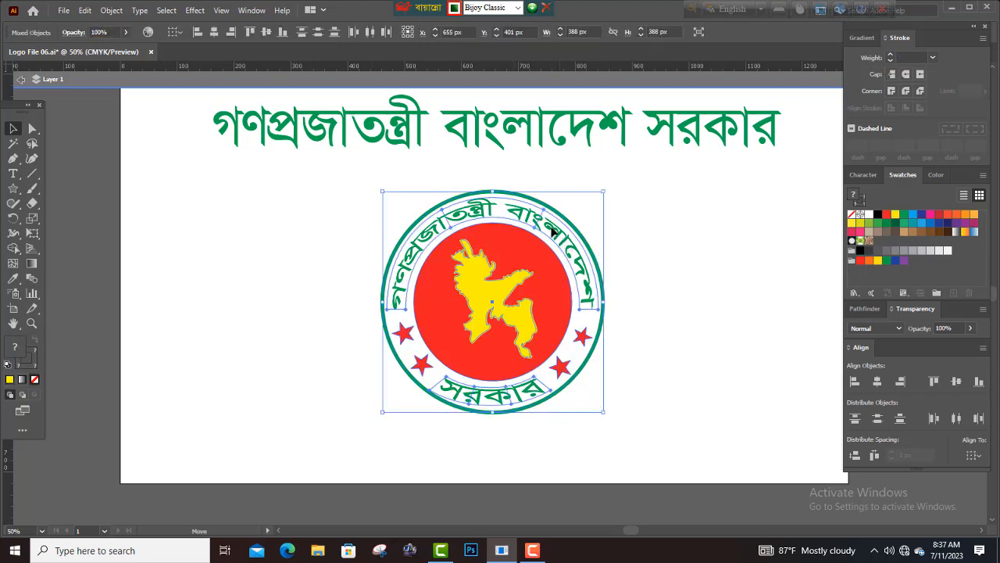
pyautogui.moveTo(552, 231); pyautogui.dragTo(533, 209)
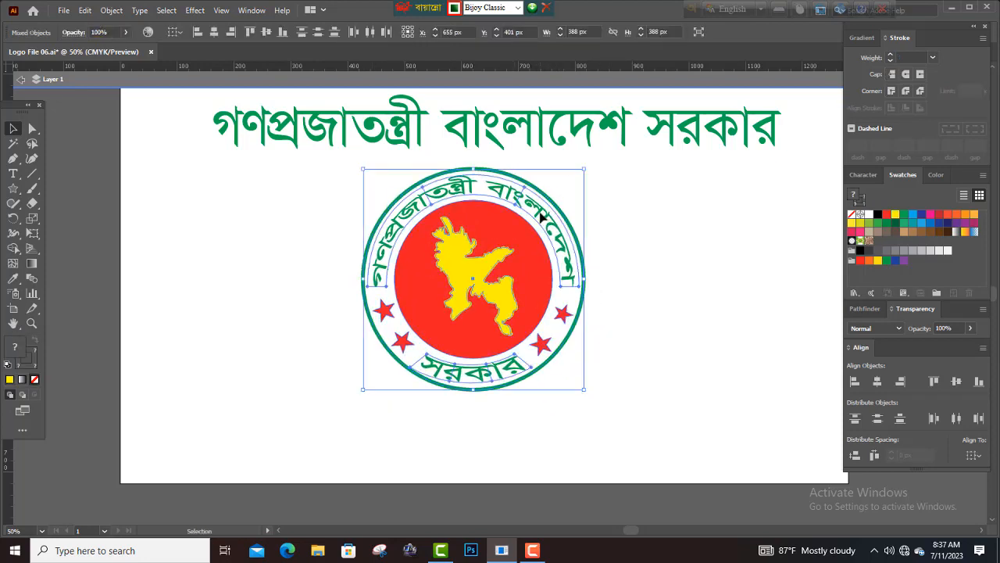
pyautogui.click(648, 269)
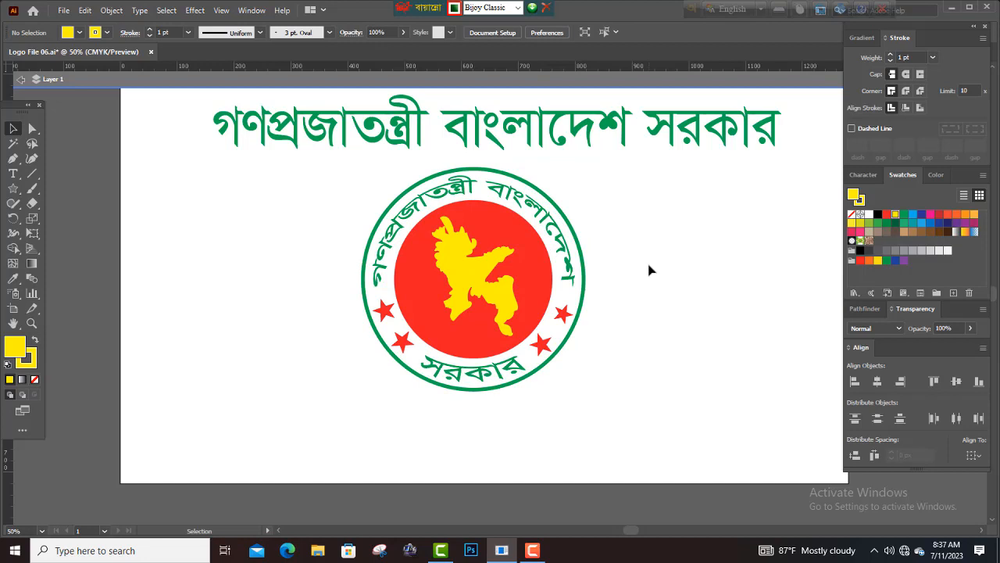